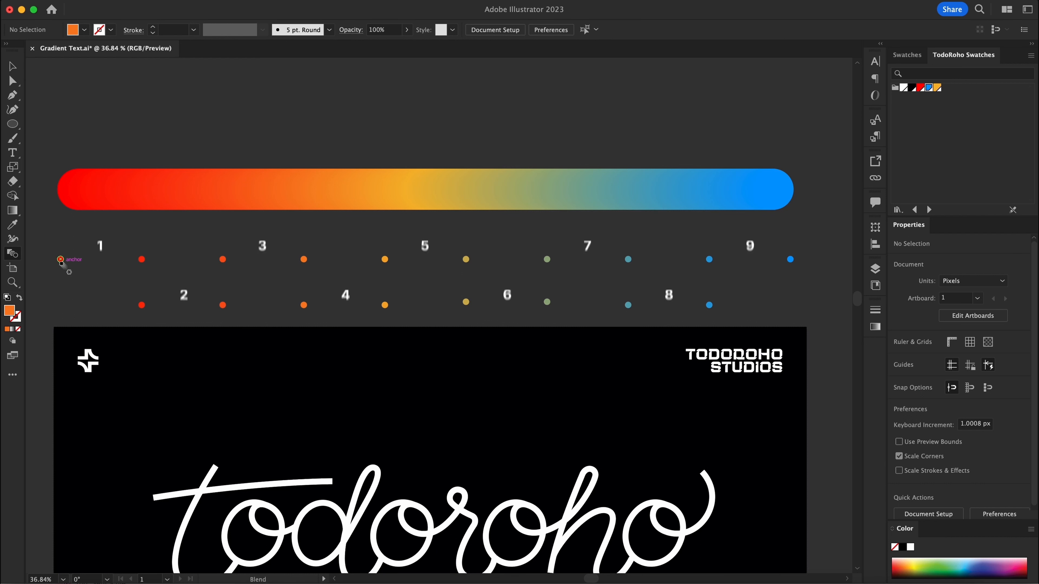
# Step: Blend the first two dots of the upper row, the first two of the lower row, and the third and fourth of the upper row
pyautogui.press('w')
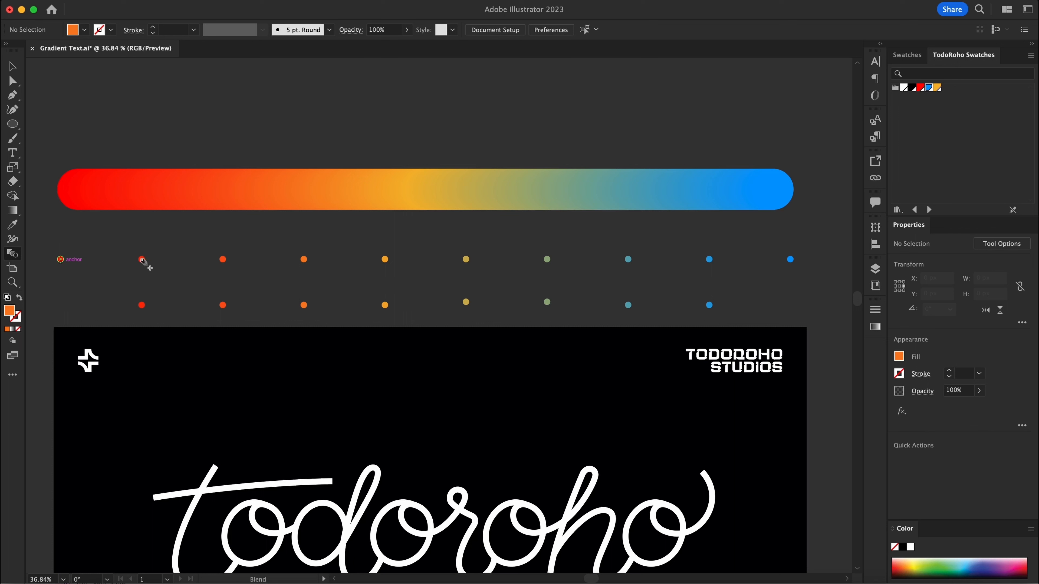
pyautogui.click(142, 259)
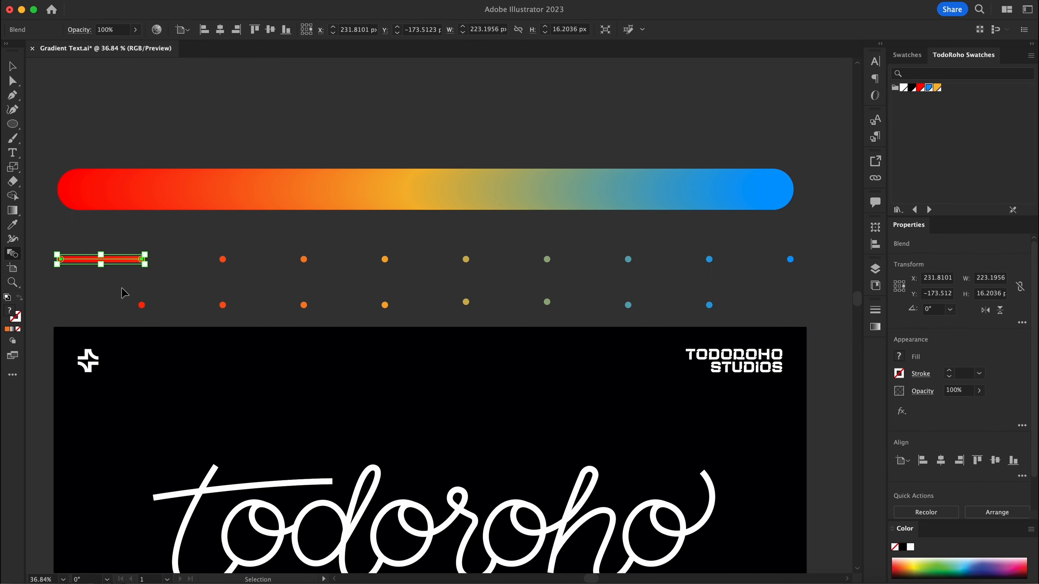
pyautogui.press('super+shift+a')
pyautogui.click(143, 303)
pyautogui.click(224, 304)
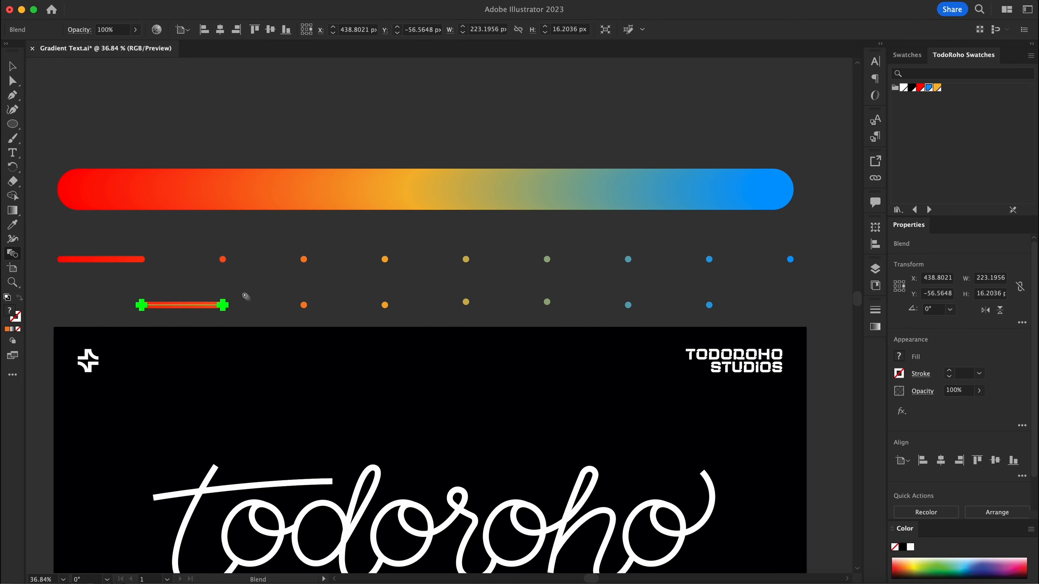
pyautogui.press('super+shift+a')
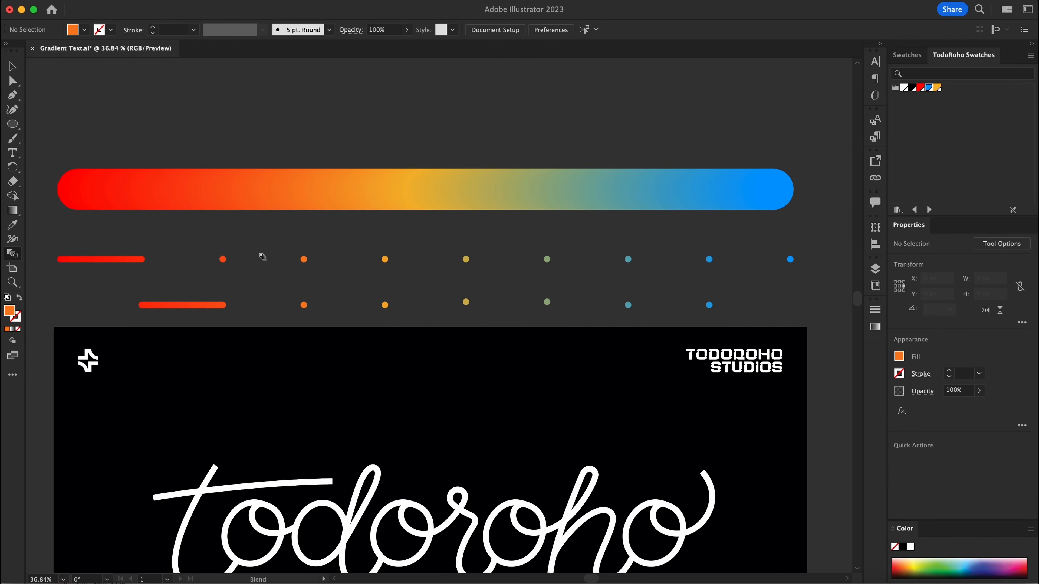
pyautogui.click(303, 259)
pyautogui.press('super+shift+a')
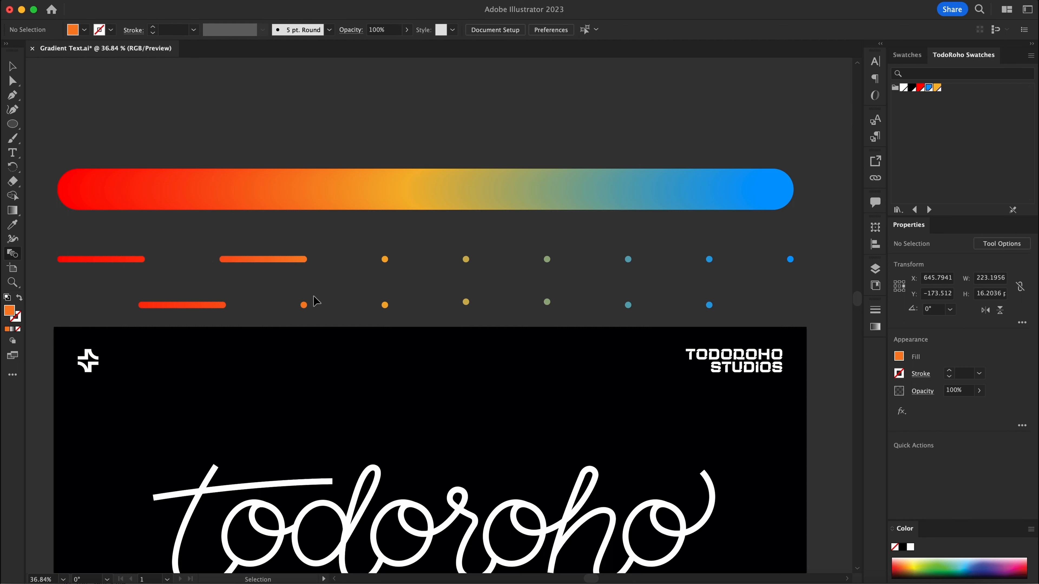
pyautogui.click(383, 305)
pyautogui.press('super+shift+a')
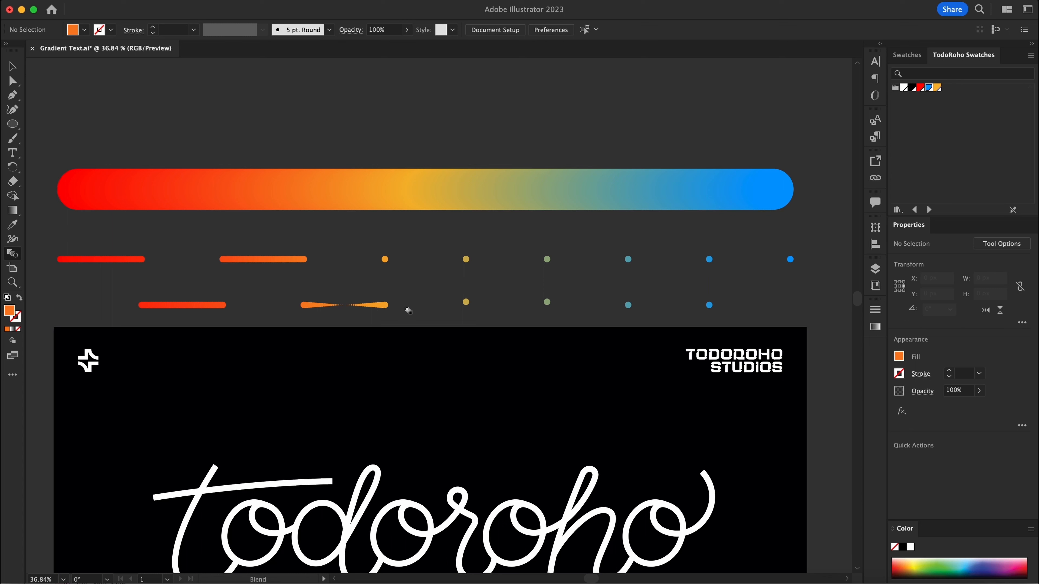
pyautogui.press('super+z')
# Step: Blend the next five dot pairs, alternating lower and upper rows, from the lower row's orange pair through its last blue pair
pyautogui.click(303, 303)
pyautogui.click(385, 303)
pyautogui.click(384, 259)
pyautogui.click(466, 259)
pyautogui.click(465, 302)
pyautogui.click(547, 301)
pyautogui.click(547, 259)
pyautogui.click(628, 259)
pyautogui.click(628, 302)
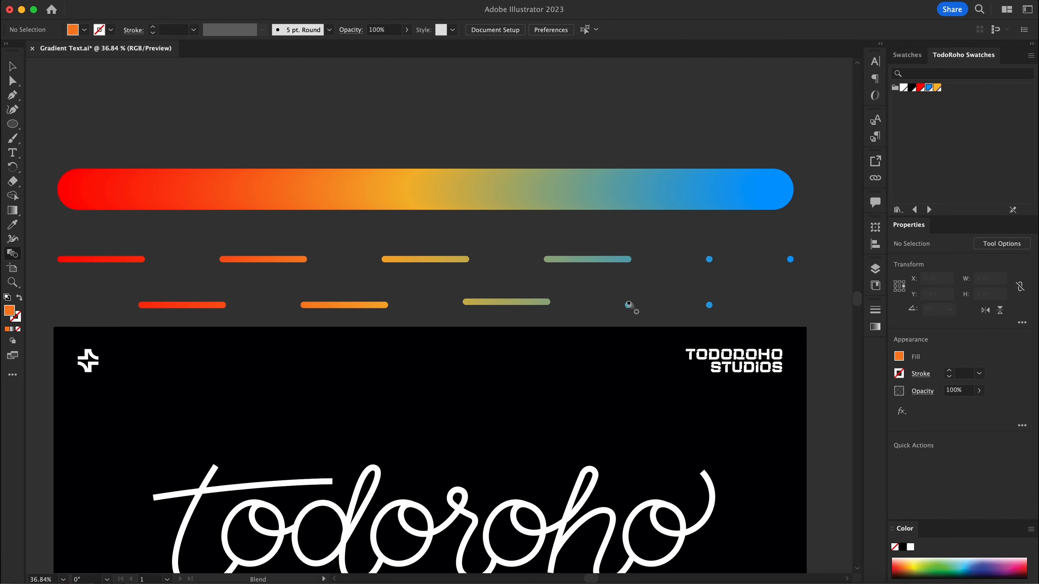
pyautogui.click(711, 304)
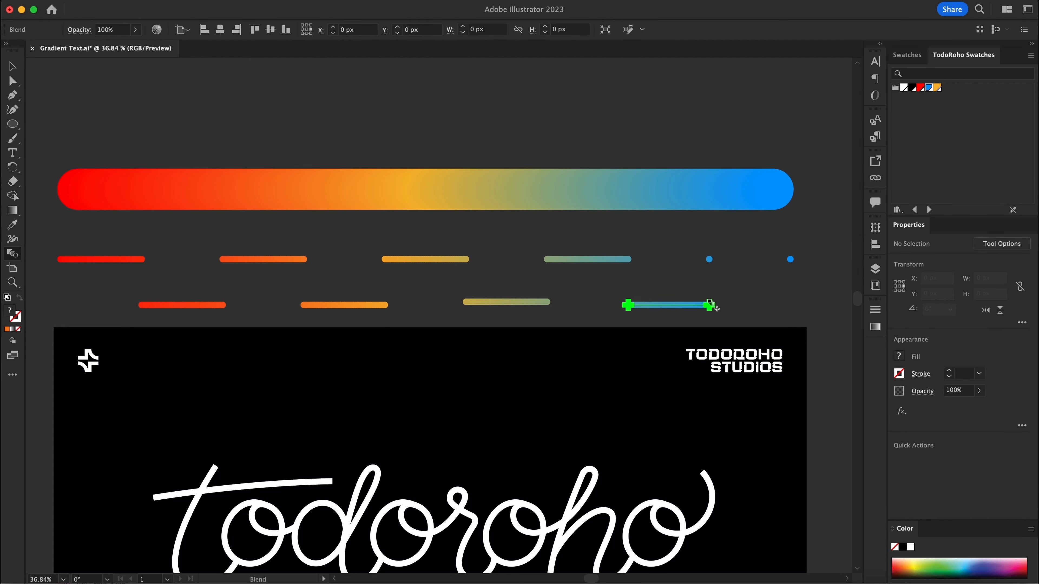
pyautogui.click(709, 260)
pyautogui.click(749, 304)
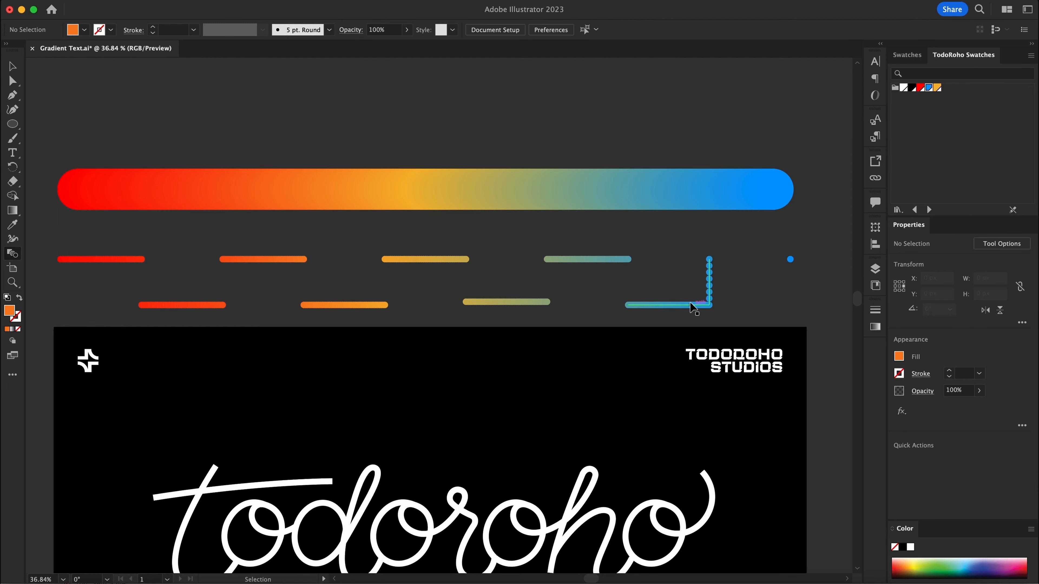
pyautogui.press('super+z')
# Step: Blend the last two blue dots of the upper row into a separate bar
pyautogui.keyDown('super'); pyautogui.click(693, 279); pyautogui.keyUp('super')
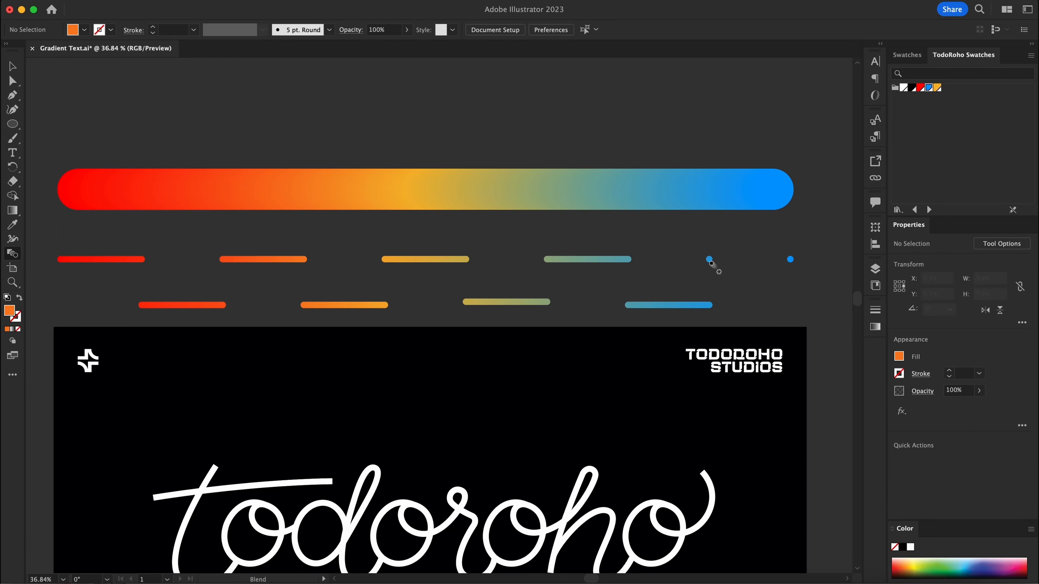
pyautogui.click(789, 259)
pyautogui.keyDown('super'); pyautogui.click(763, 310); pyautogui.keyUp('super')
# Step: Duplicate all nine blend bars below the artboard and add an extra copy of the first red bar beside the lower row
pyautogui.press('v')
pyautogui.scroll(-3, 367, 260)
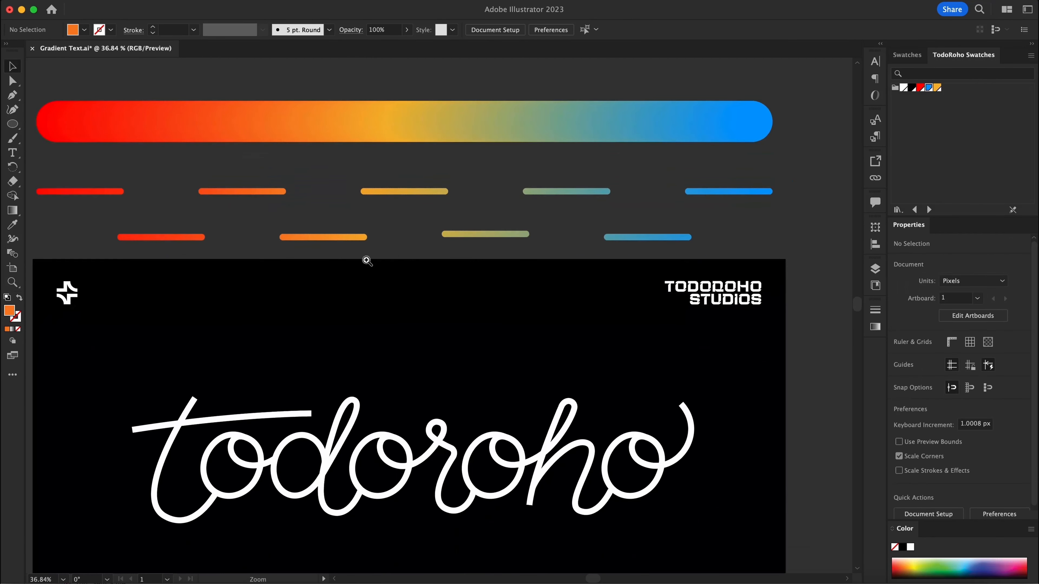
pyautogui.scroll(-1, 395, 257)
pyautogui.moveTo(410, 324); pyautogui.dragTo(377, 295)
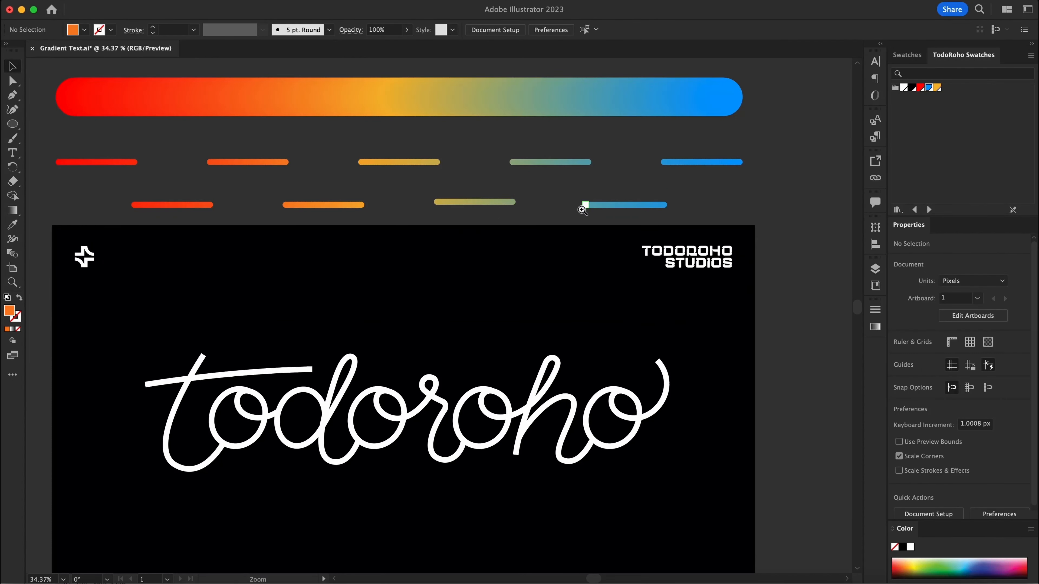
pyautogui.scroll(-2, 581, 209)
pyautogui.moveTo(695, 214); pyautogui.dragTo(287, 532)
pyautogui.moveTo(370, 453); pyautogui.dragTo(344, 415)
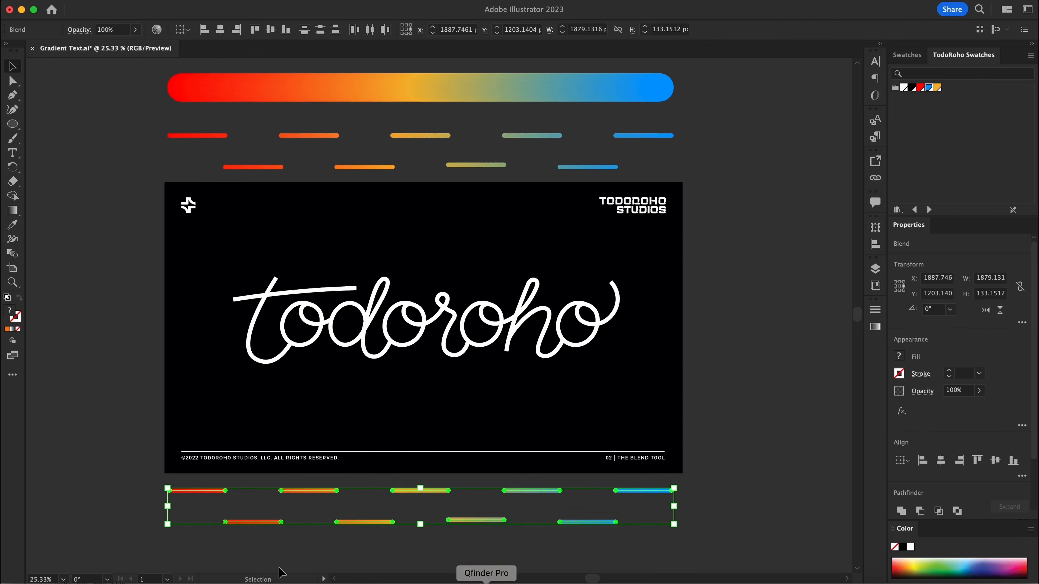
pyautogui.click(330, 556)
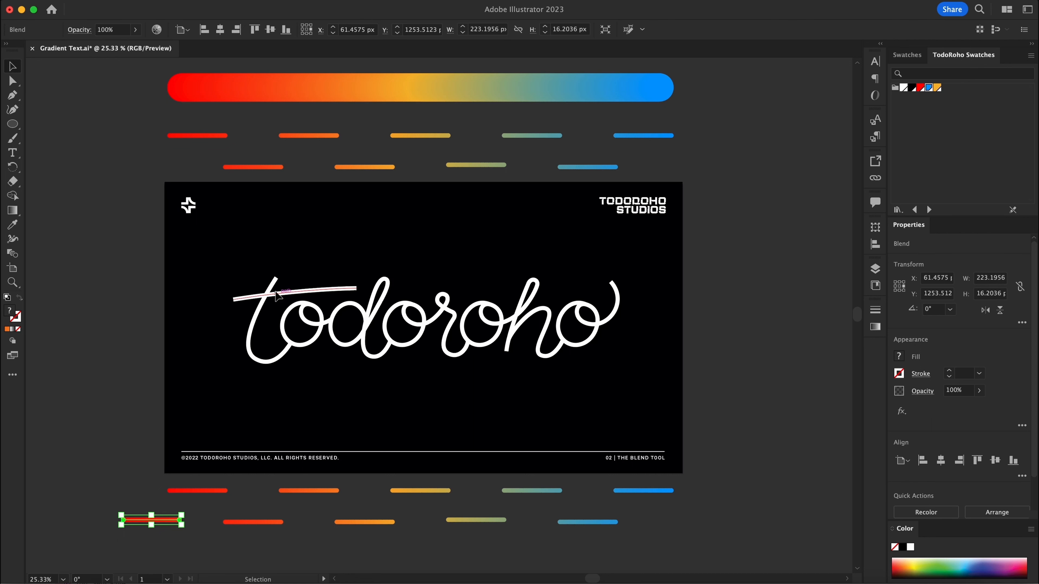
pyautogui.click(200, 517)
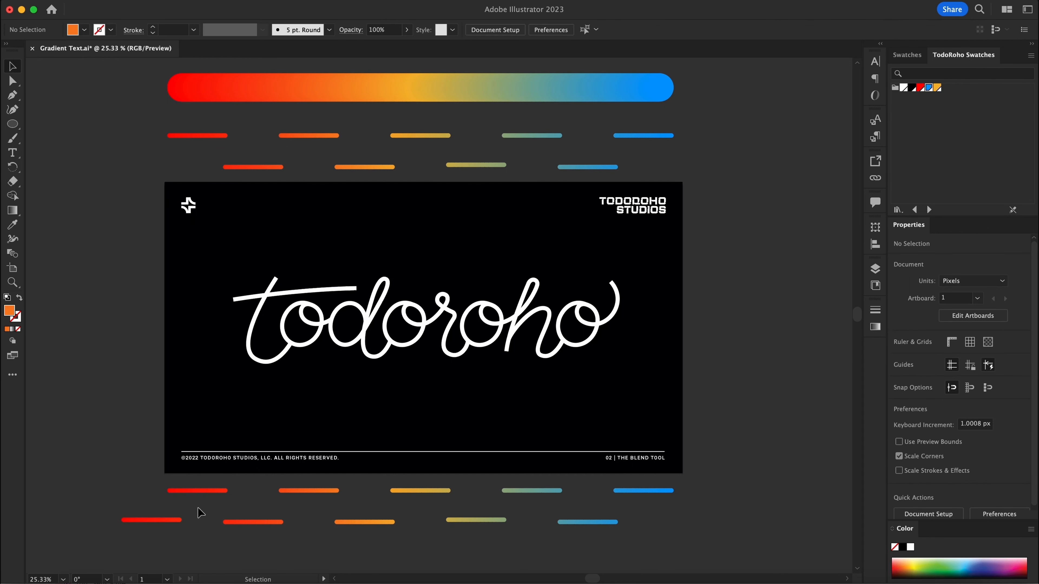
# Step: Replace the spine of the duplicated upper-row first red blend with the stem path of the letter t
pyautogui.scroll(-1, 188, 501)
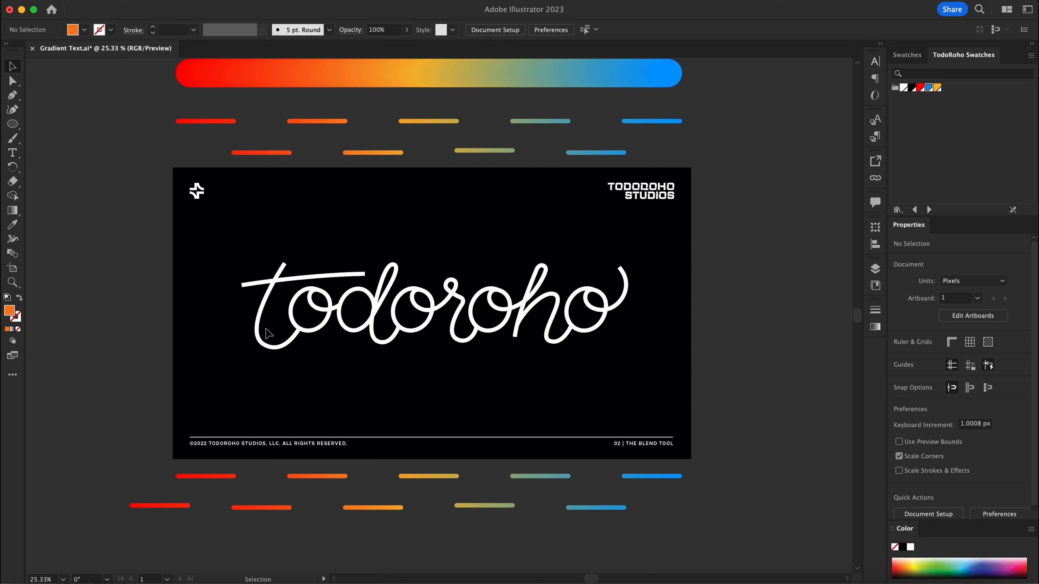
pyautogui.click(258, 329)
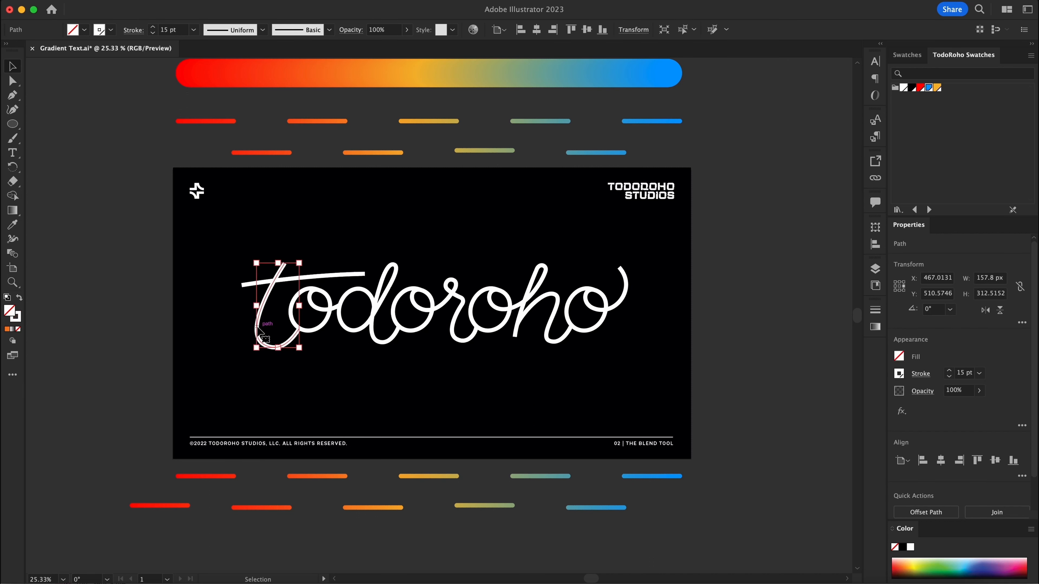
pyautogui.keyDown('shift'); pyautogui.click(208, 476); pyautogui.keyUp('shift')
pyautogui.click(133, 1)
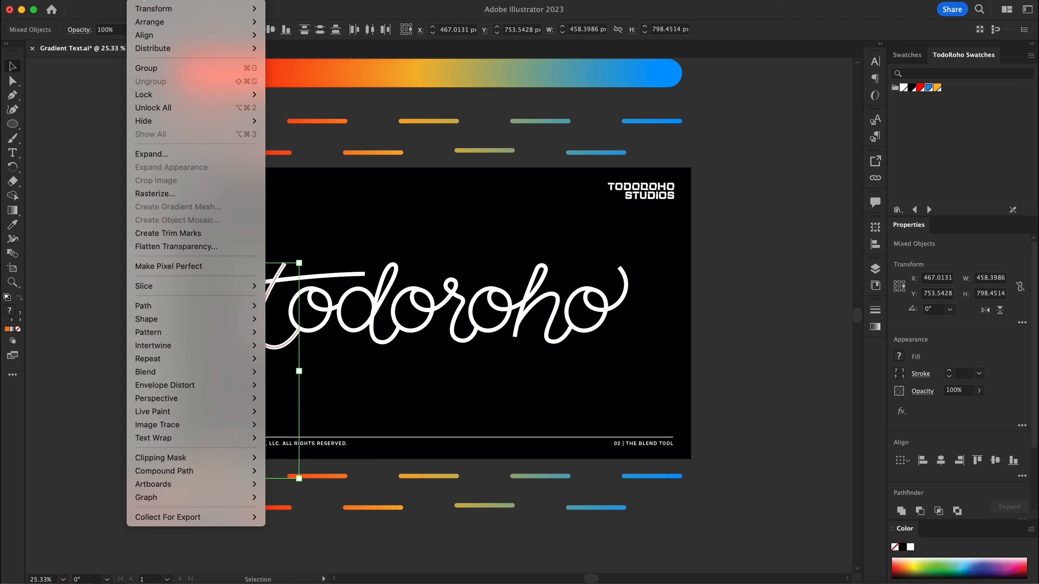
pyautogui.moveTo(174, 373)
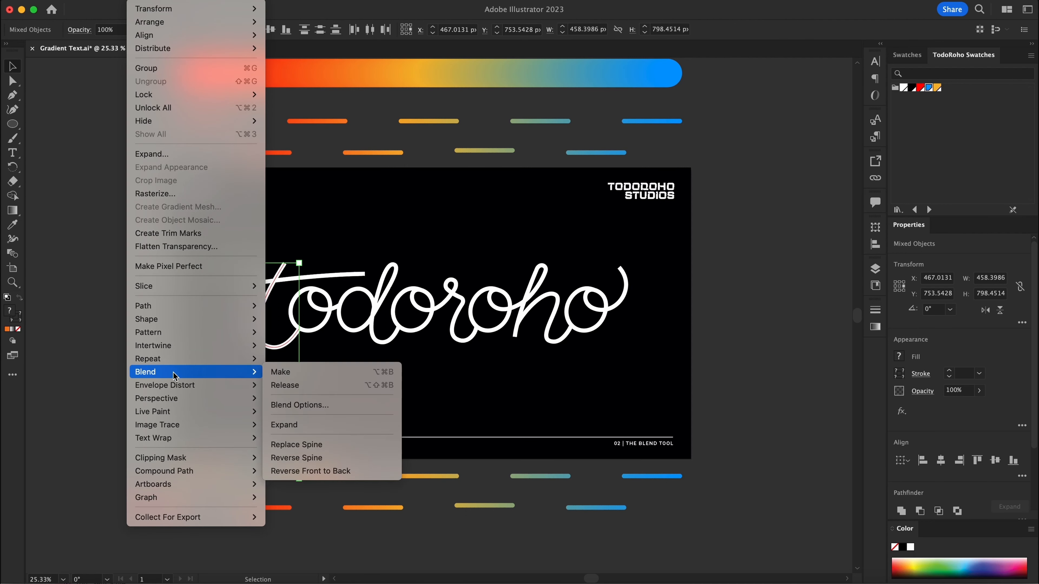
pyautogui.click(301, 447)
# Step: Examine the dot spacing and spine of the red blend along the stem of the t
pyautogui.press('super+space')
pyautogui.moveTo(266, 296); pyautogui.dragTo(422, 293)
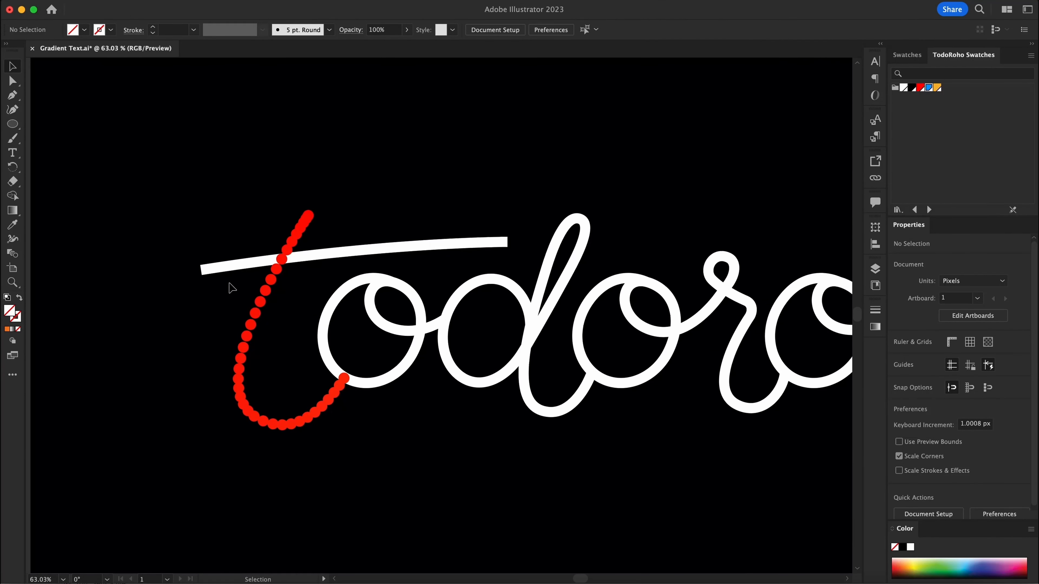
pyautogui.press('super+space')
pyautogui.moveTo(281, 203)
pyautogui.mouseDown()
pyautogui.moveTo(540, 225)
pyautogui.moveTo(309, 198)
pyautogui.mouseUp()
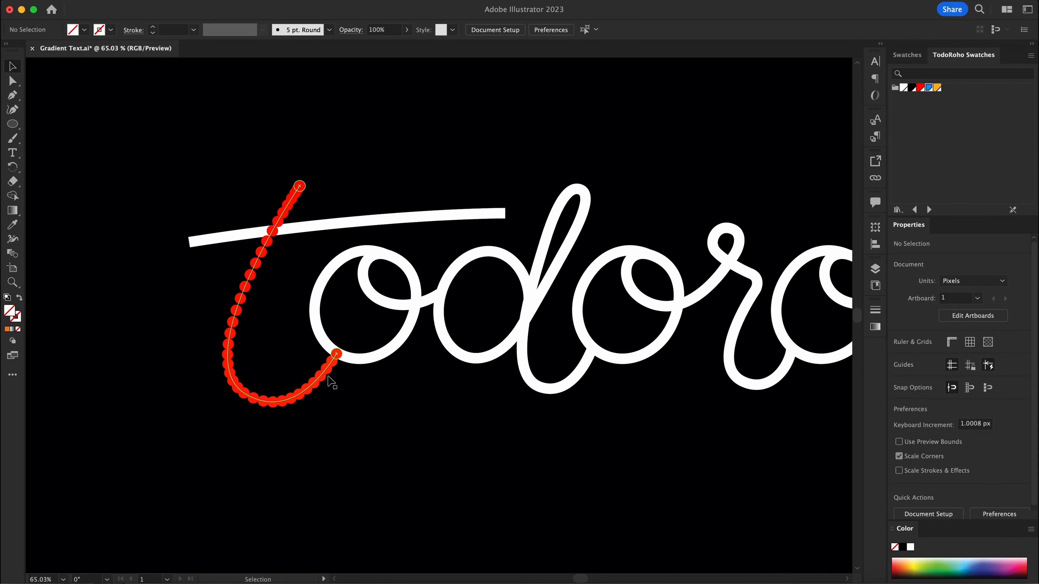
pyautogui.click(245, 299)
pyautogui.press('a')
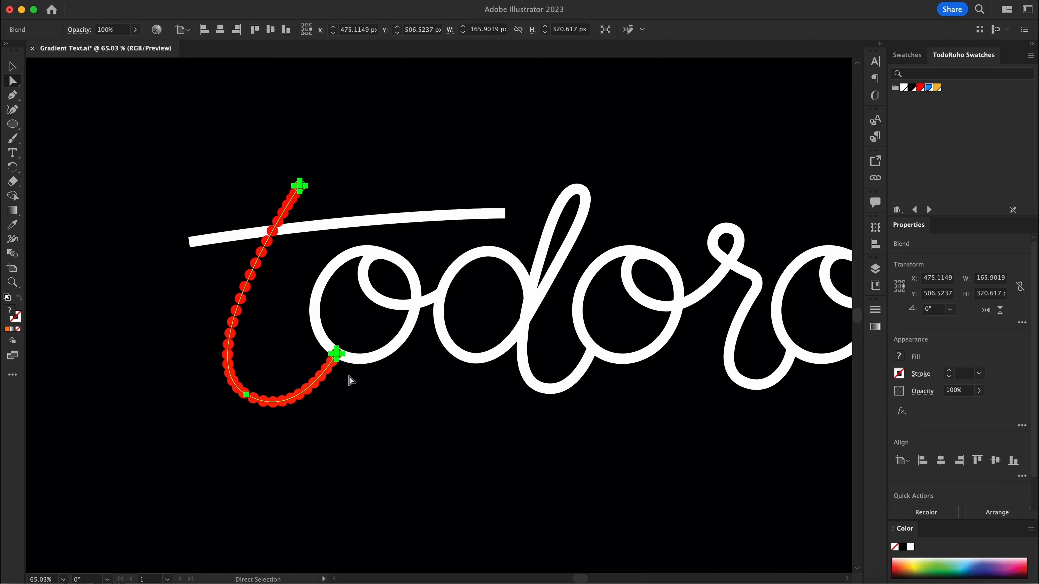
pyautogui.click(219, 441)
pyautogui.press('v')
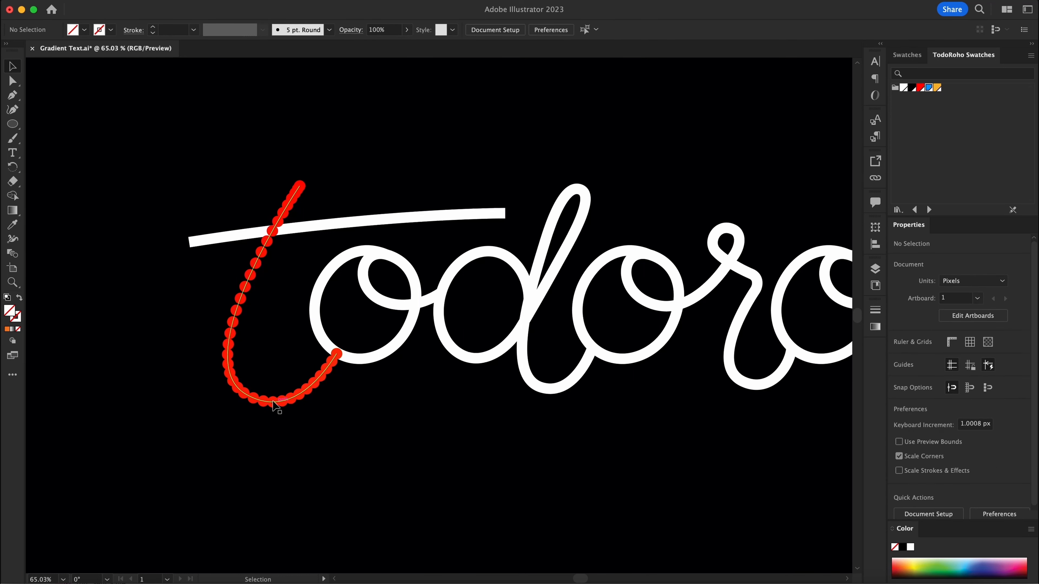
# Step: Set the t stem blend's spacing to Specified Distance with a value of .5 and check the smoothed stroke
pyautogui.click(301, 403)
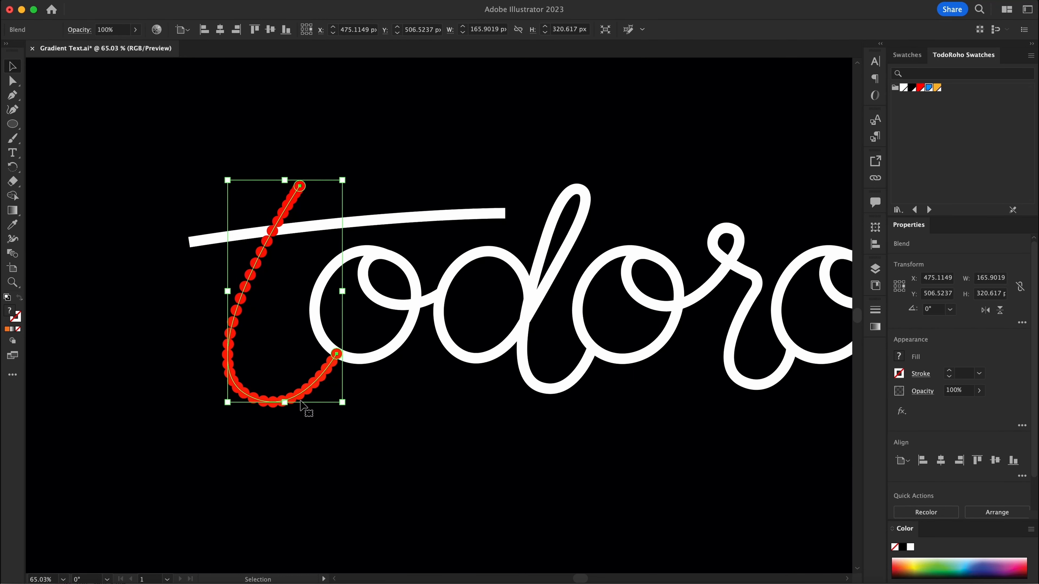
pyautogui.press('w')
pyautogui.press('Return')
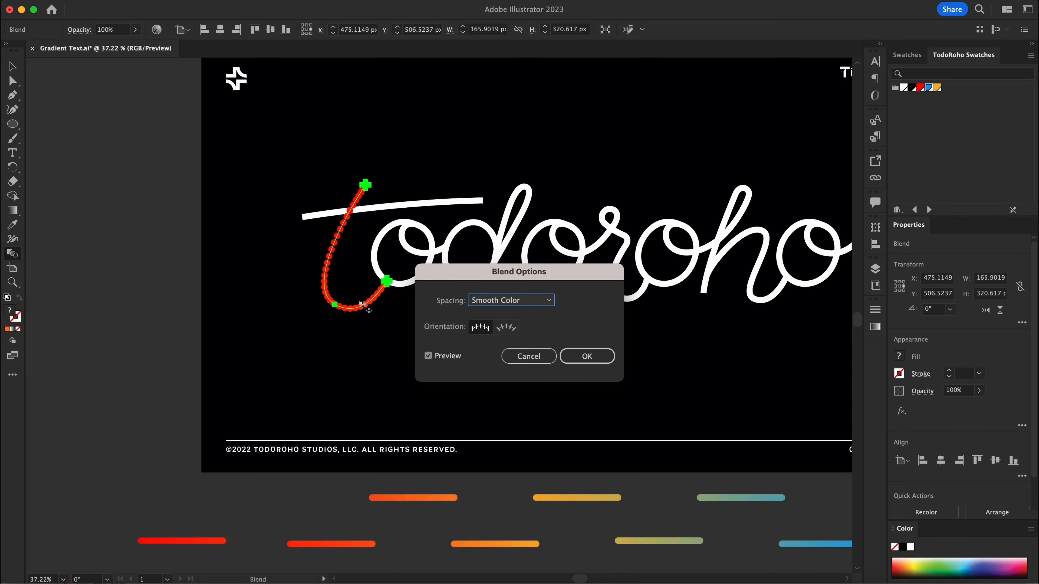
pyautogui.click(512, 301)
pyautogui.click(521, 341)
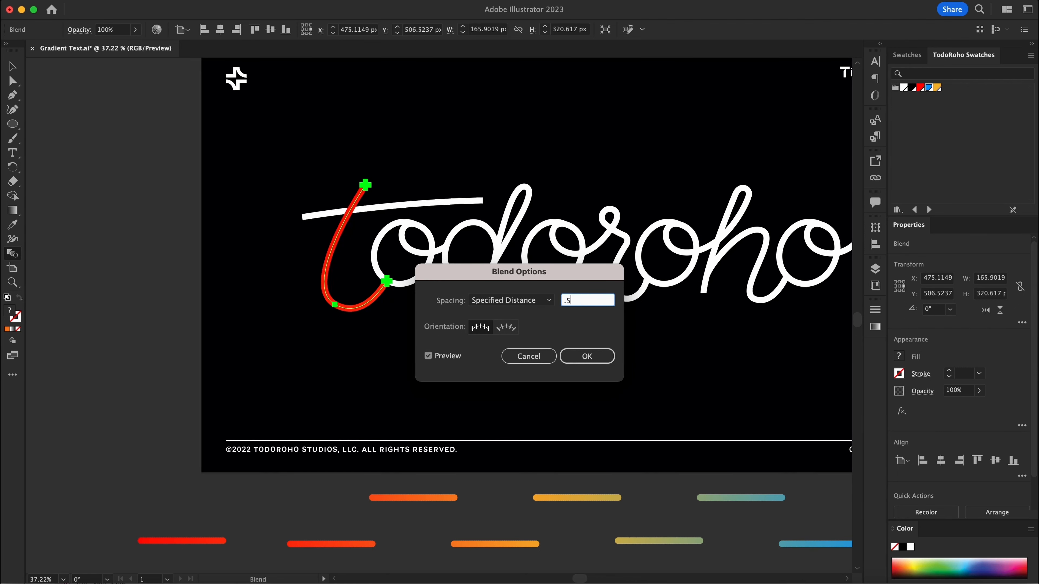
pyautogui.press('Return')
pyautogui.press('v')
pyautogui.click(587, 299)
pyautogui.moveTo(317, 190); pyautogui.dragTo(581, 246)
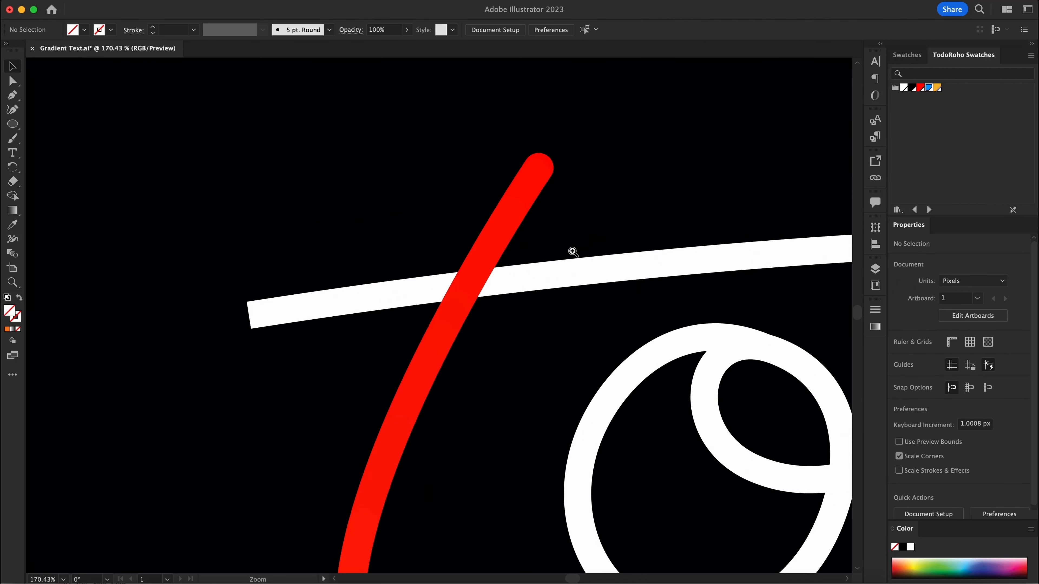
pyautogui.click(535, 188)
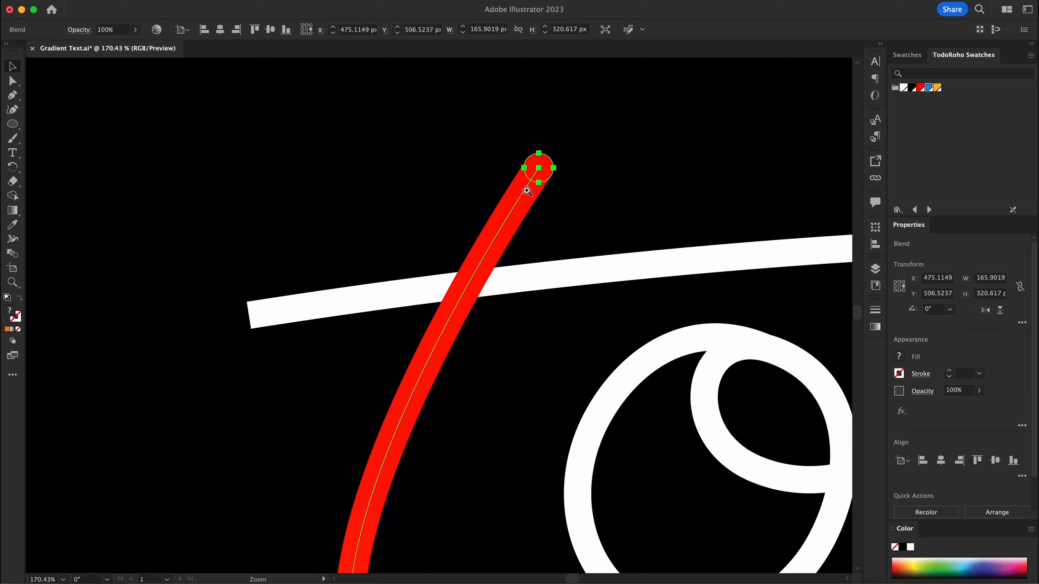
pyautogui.moveTo(508, 201); pyautogui.dragTo(429, 222)
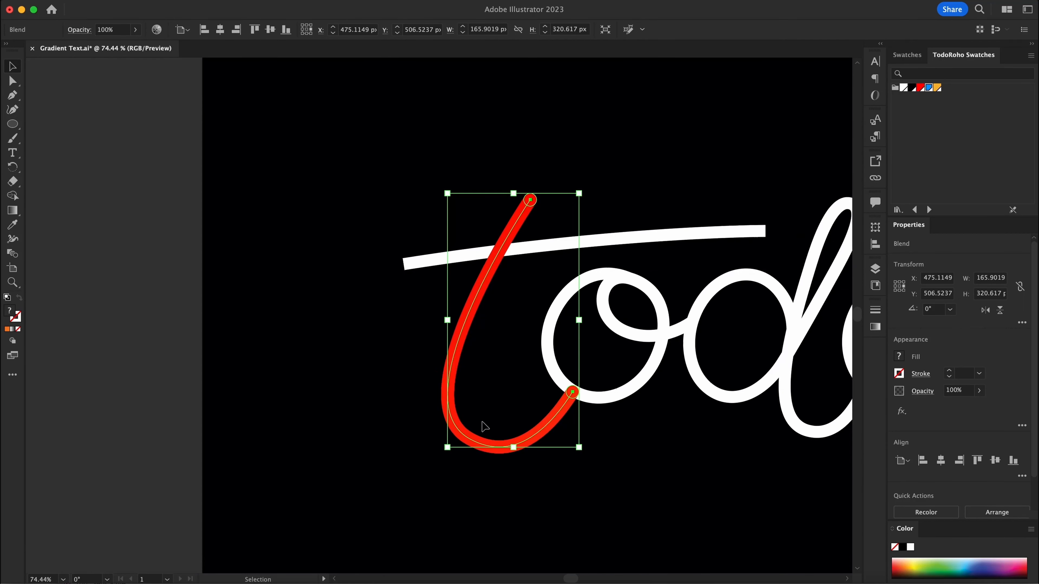
pyautogui.click(498, 385)
# Step: Replace the spine of the extra red blend copy with the crossbar path of the t
pyautogui.moveTo(582, 239); pyautogui.dragTo(487, 246)
pyautogui.moveTo(514, 273); pyautogui.dragTo(335, 172)
pyautogui.click(380, 145)
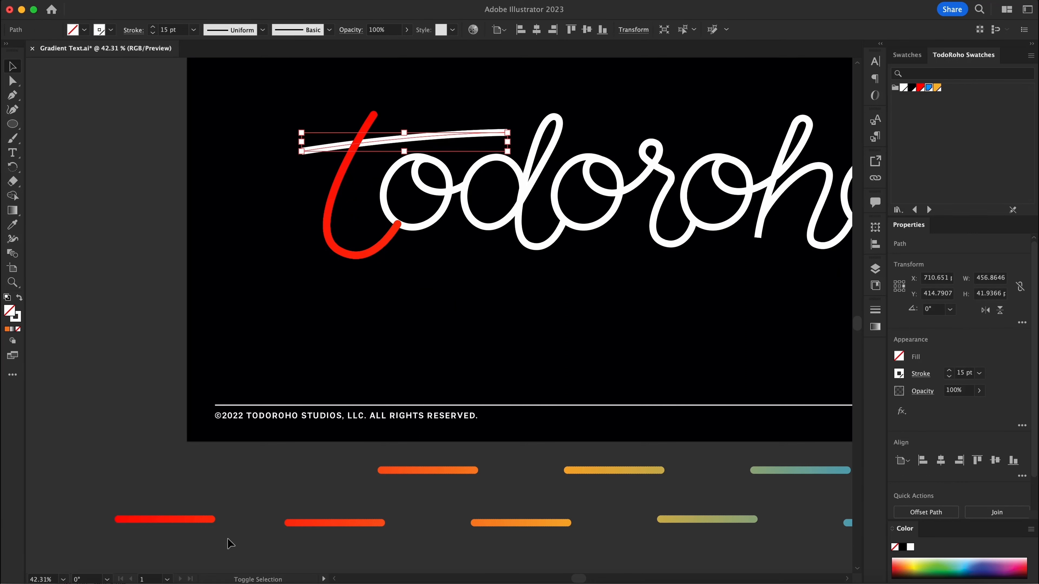
pyautogui.keyDown('shift'); pyautogui.click(181, 521); pyautogui.keyUp('shift')
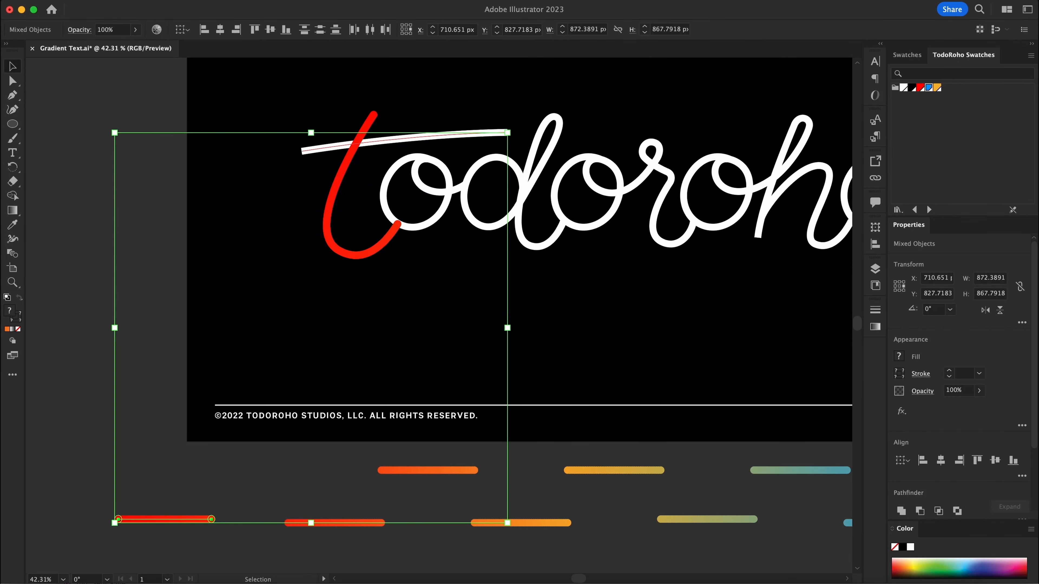
pyautogui.click(141, 1)
pyautogui.moveTo(203, 372)
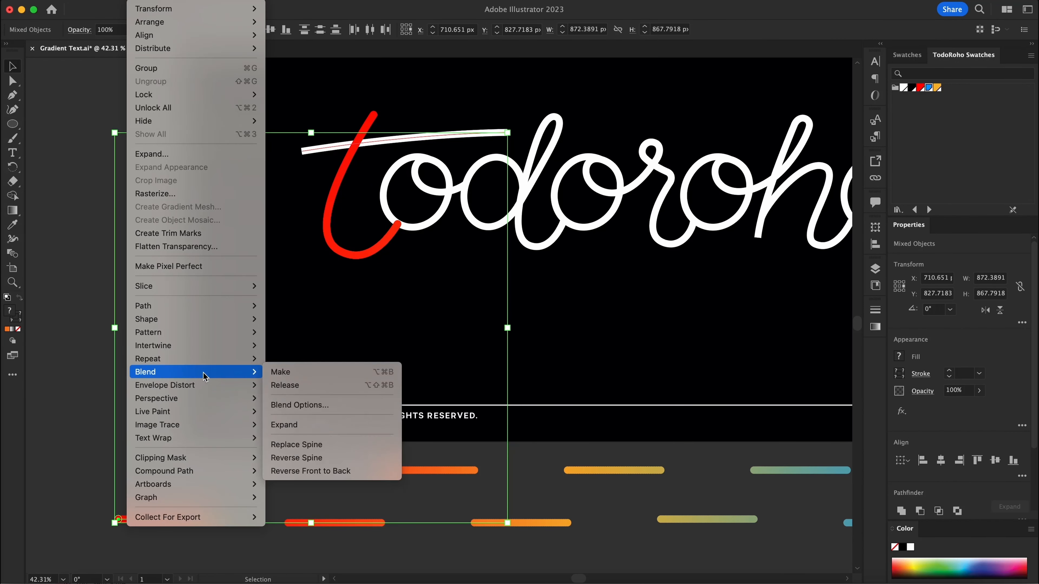
pyautogui.click(323, 455)
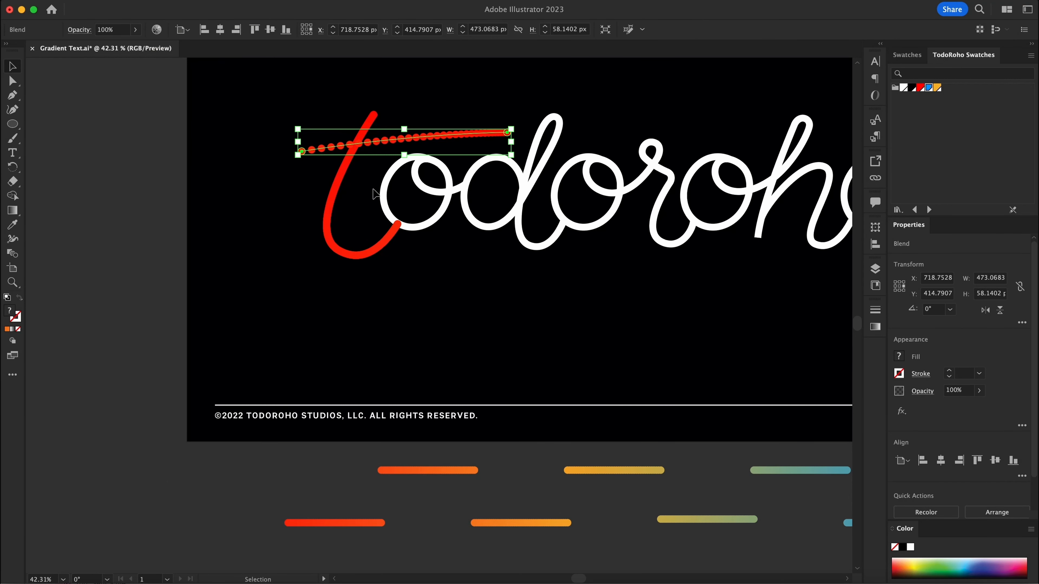
# Step: Set the t crossbar blend's spacing to Specified Distance with a value of .5
pyautogui.press('w')
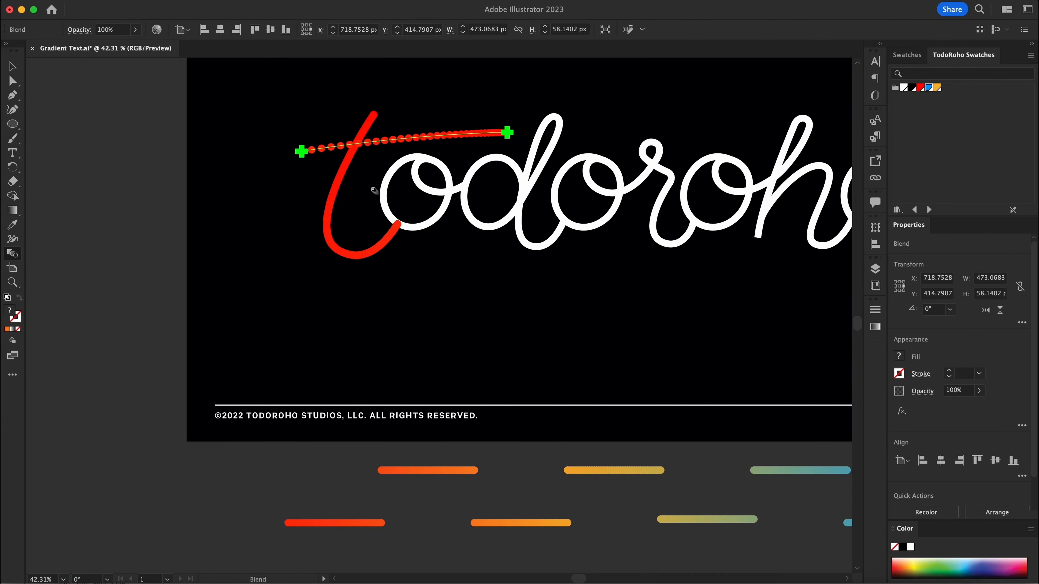
pyautogui.press('Return')
pyautogui.click(530, 301)
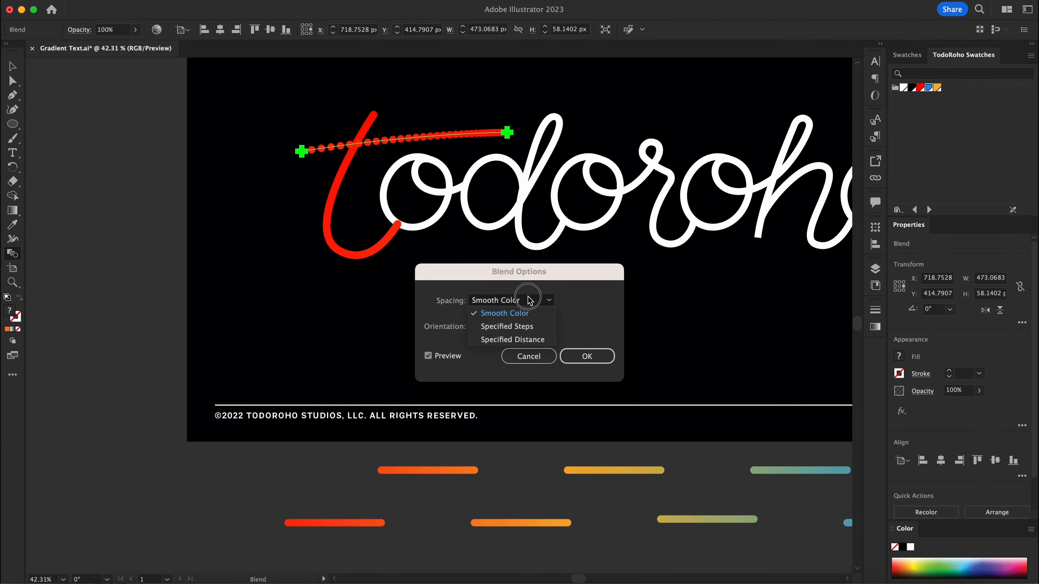
pyautogui.click(521, 341)
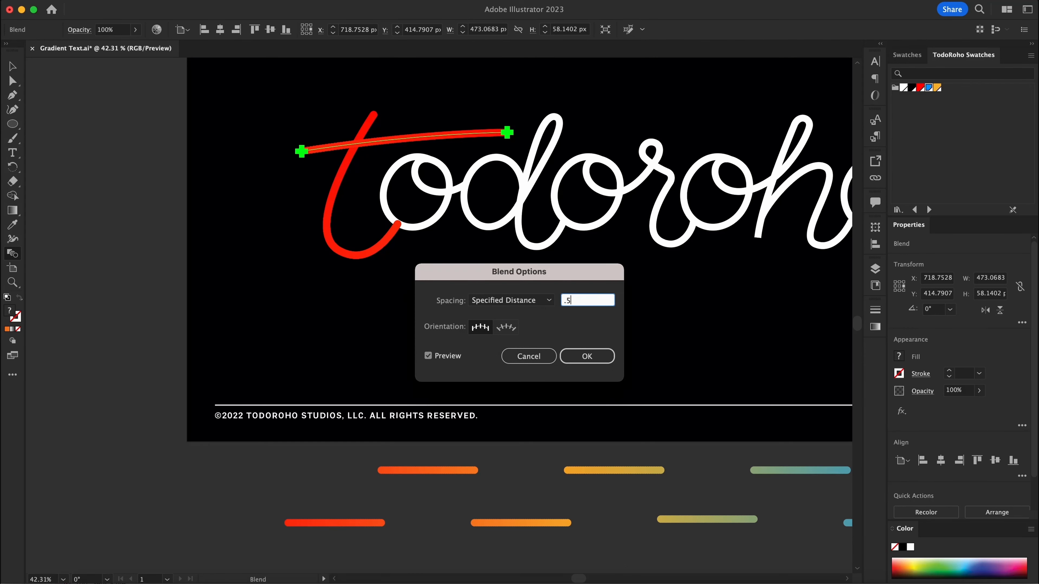
pyautogui.press('Return')
pyautogui.press('v')
pyautogui.click(591, 302)
pyautogui.scroll(-2, 334, 181)
pyautogui.scroll(3, 333, 181)
pyautogui.click(288, 121)
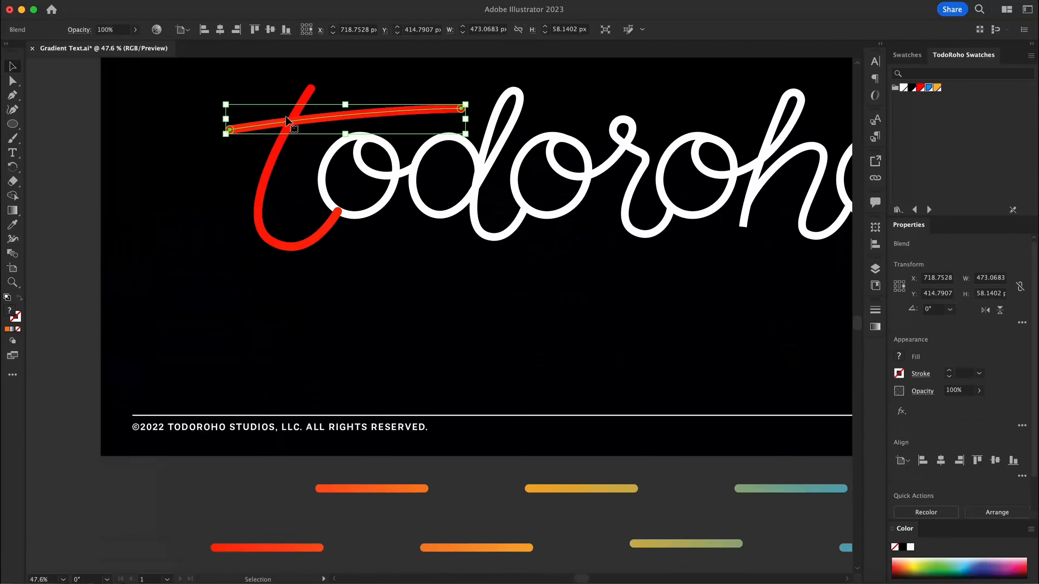
# Step: Replace the spine of the lower-row red blend with the first o's path and set its spacing to Specified Distance
pyautogui.scroll(-1, 409, 299)
pyautogui.click(330, 190)
pyautogui.keyDown('shift'); pyautogui.click(295, 529); pyautogui.keyUp('shift')
pyautogui.press('Return')
pyautogui.click(522, 341)
pyautogui.press('Return')
# Step: Replace the spine of the upper-row red-orange blend with the d's path and set its spacing to Specified Distance
pyautogui.click(469, 178)
pyautogui.keyDown('shift'); pyautogui.click(401, 471); pyautogui.keyUp('shift')
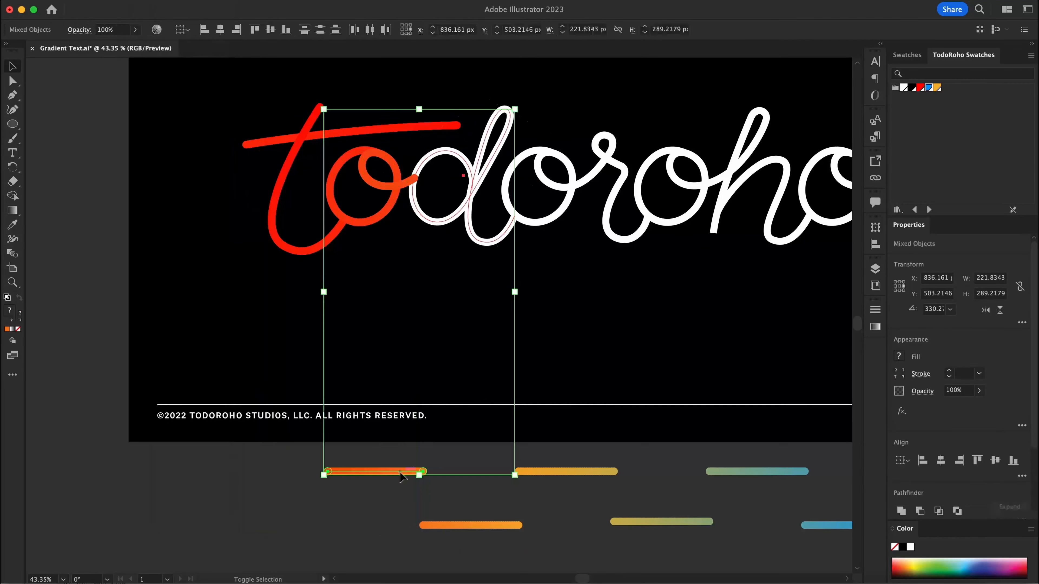
pyautogui.click(140, 1)
pyautogui.click(298, 434)
pyautogui.click(533, 304)
pyautogui.click(522, 341)
pyautogui.press('Return')
# Step: Apply the remaining orange, gold and olive blends in order to the second o, r and third o paths, with Specified Distance spacing
pyautogui.click(139, 2)
pyautogui.click(298, 434)
pyautogui.click(299, 434)
pyautogui.press('Return')
pyautogui.click(469, 178)
pyautogui.keyDown('shift'); pyautogui.click(460, 534); pyautogui.keyUp('shift')
pyautogui.click(139, 2)
pyautogui.click(299, 434)
pyautogui.click(532, 341)
pyautogui.press('Return')
# Step: Replace the spine of the green-to-teal blend with the looped stem path of the h
pyautogui.click(561, 182)
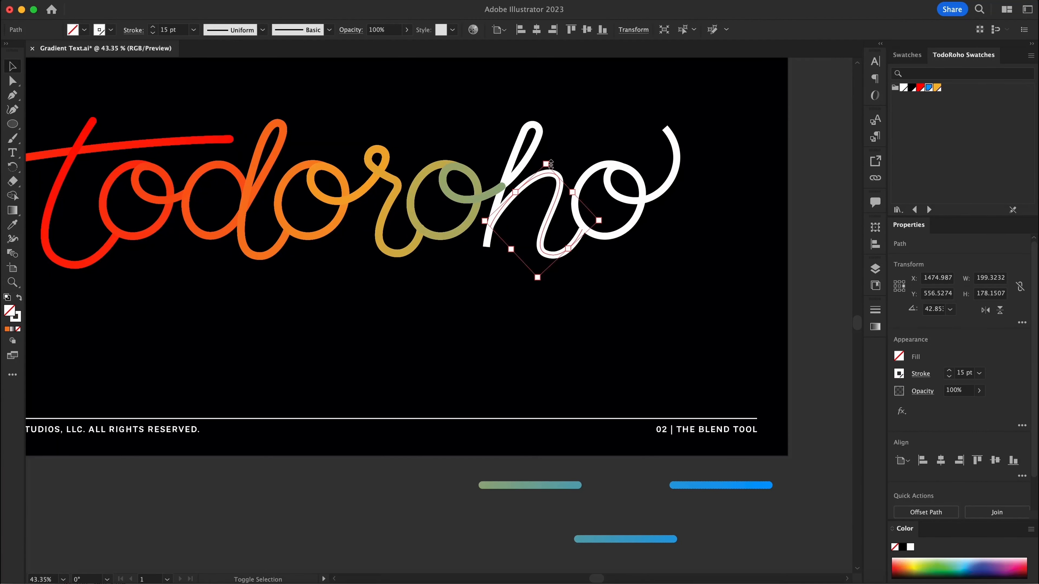
pyautogui.keyDown('shift'); pyautogui.click(559, 487); pyautogui.keyUp('shift')
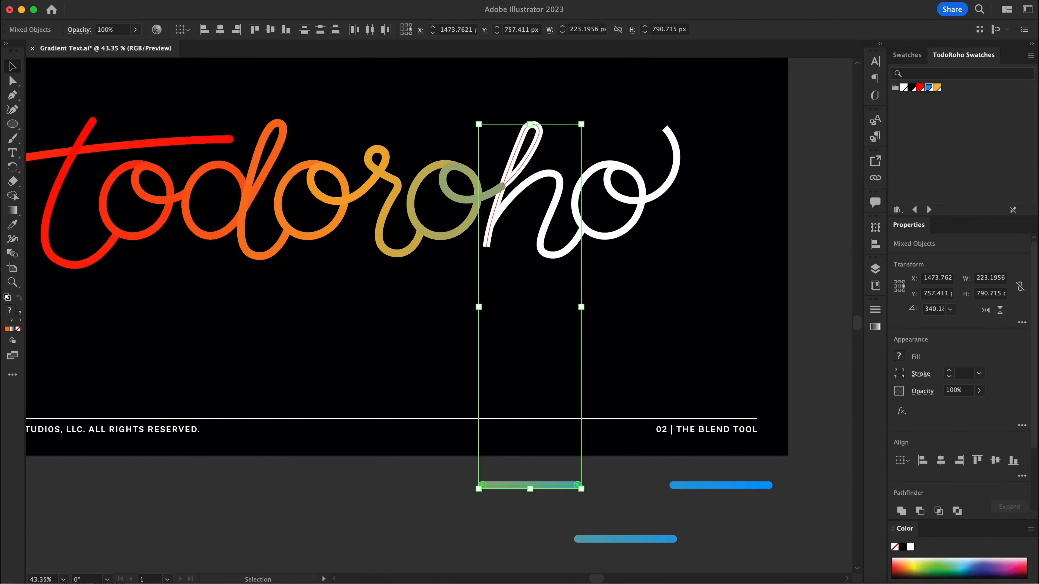
pyautogui.click(139, 1)
pyautogui.moveTo(188, 371)
pyautogui.click(315, 448)
pyautogui.click(586, 360)
# Step: Replace the spine of the teal-to-blue blend with the arch path of the h
pyautogui.click(557, 255)
pyautogui.keyDown('shift'); pyautogui.click(626, 539); pyautogui.keyUp('shift')
pyautogui.click(139, 1)
pyautogui.moveTo(188, 371)
pyautogui.click(310, 445)
# Step: Replace the spine of the last blue blend with the final o's path
pyautogui.click(604, 236)
pyautogui.keyDown('shift'); pyautogui.click(720, 485); pyautogui.keyUp('shift')
pyautogui.click(139, 1)
pyautogui.click(311, 445)
# Step: Set the spacing of the two h blends and the final o blend to Specified Distance together
pyautogui.moveTo(645, 285); pyautogui.dragTo(525, 145)
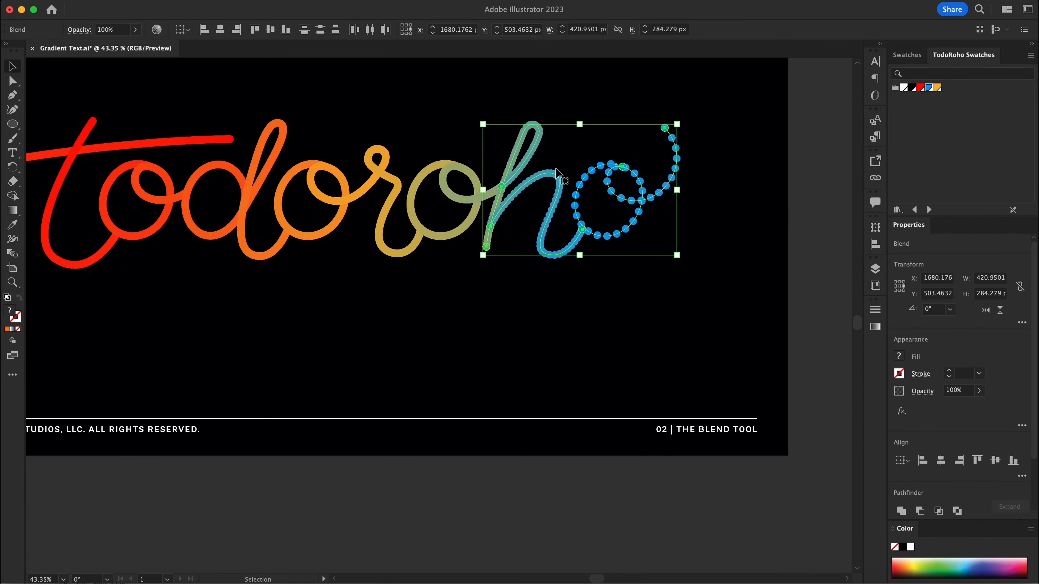
pyautogui.press('w')
pyautogui.press('Return')
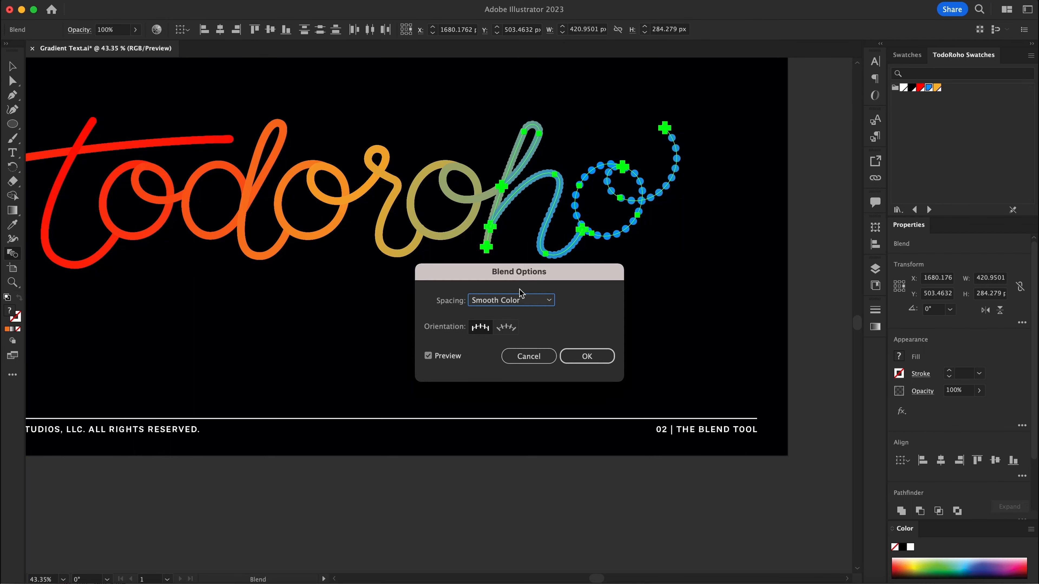
pyautogui.click(518, 300)
pyautogui.click(525, 343)
pyautogui.write('1')
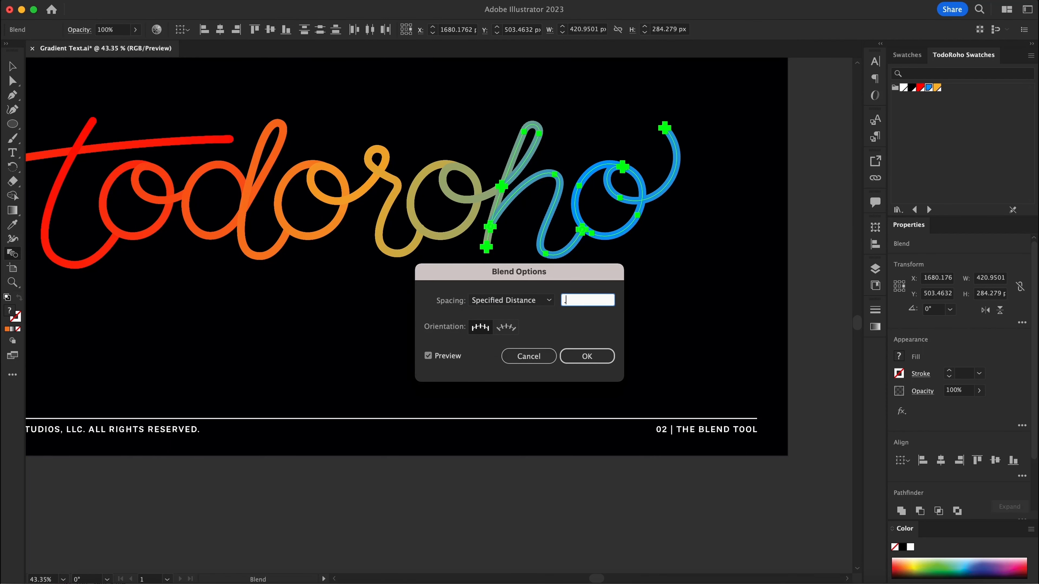
pyautogui.press('Return')
pyautogui.press('v')
pyautogui.click(526, 343)
# Step: Reverse the spine of the blend on the h's looped stem
pyautogui.moveTo(556, 277); pyautogui.dragTo(536, 270)
pyautogui.moveTo(524, 220); pyautogui.dragTo(589, 267)
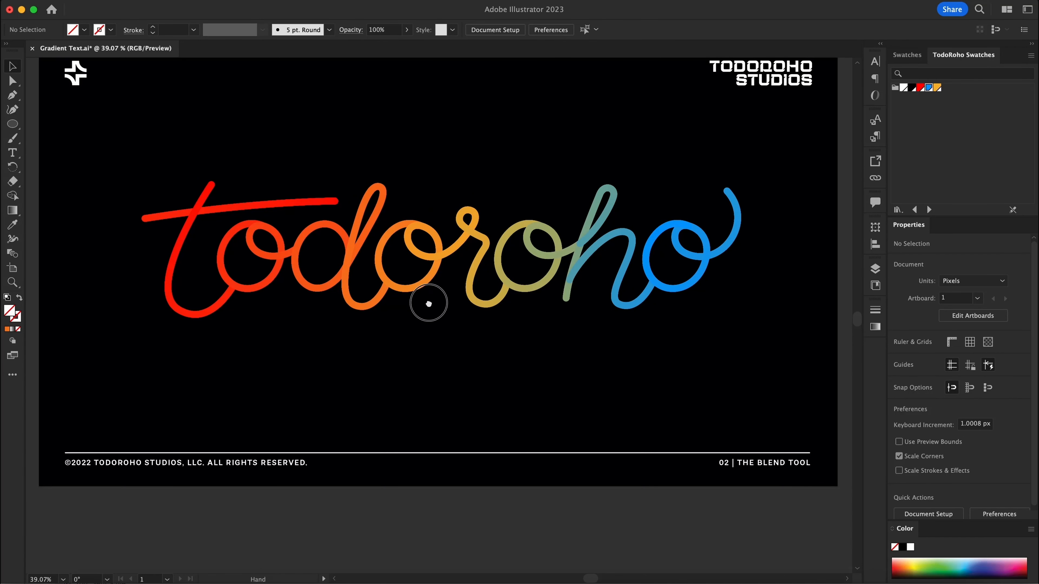
pyautogui.moveTo(427, 303); pyautogui.dragTo(441, 305)
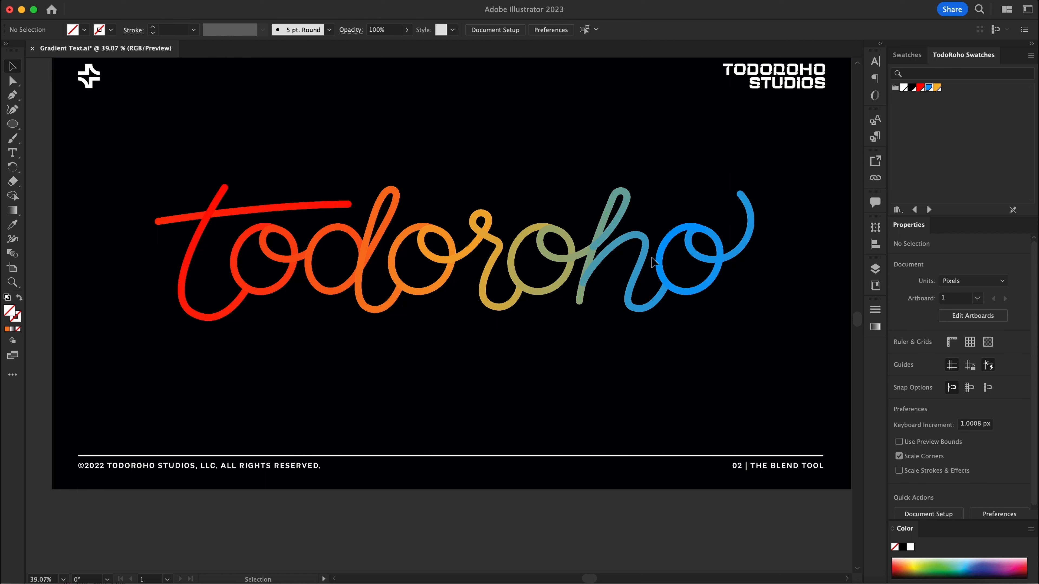
pyautogui.click(612, 229)
pyautogui.click(167, 1)
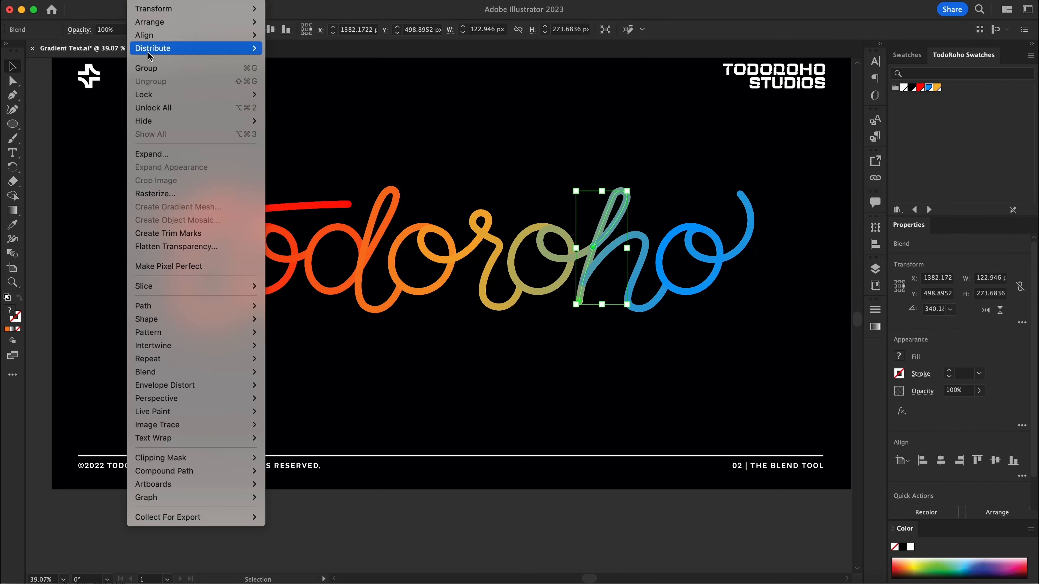
pyautogui.moveTo(188, 371)
pyautogui.click(325, 464)
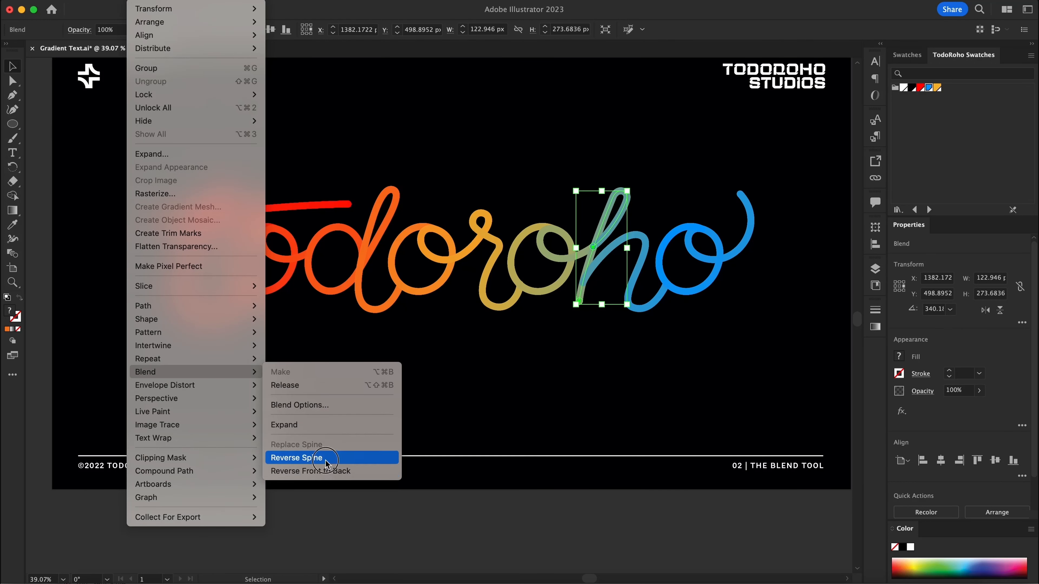
pyautogui.click(603, 387)
# Step: Reverse the front-to-back order of the blend on the h's looped stem
pyautogui.press('super+space')
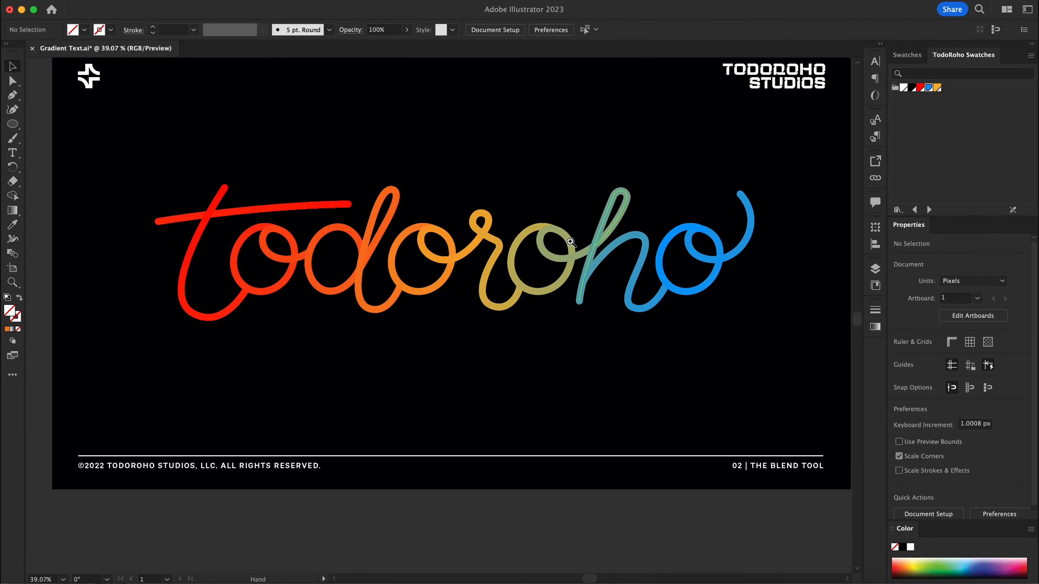
pyautogui.moveTo(570, 241); pyautogui.dragTo(759, 260)
pyautogui.hscroll(3, 680, 258)
pyautogui.scroll(1, 680, 258)
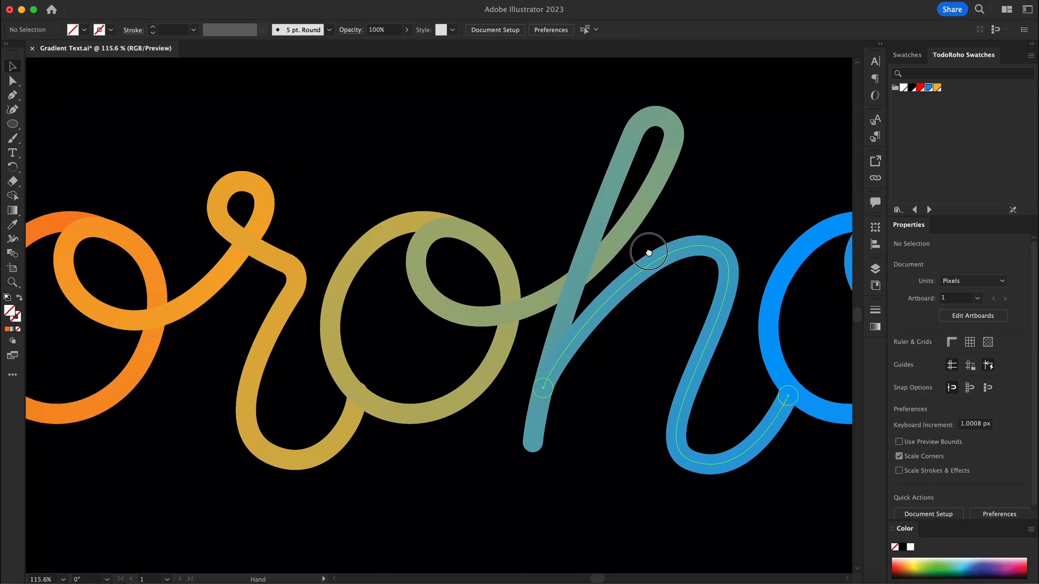
pyautogui.click(612, 266)
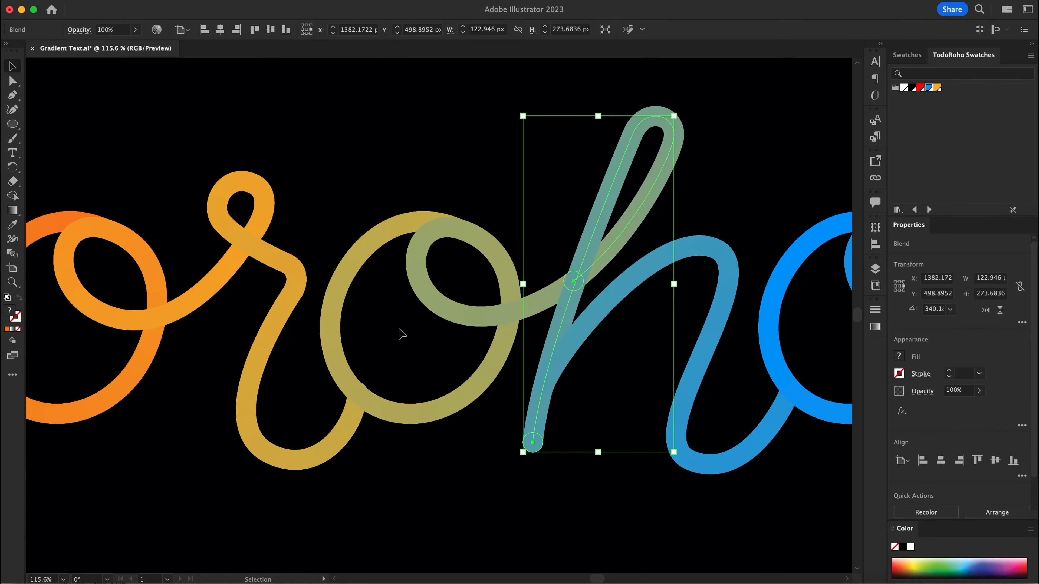
pyautogui.click(139, 1)
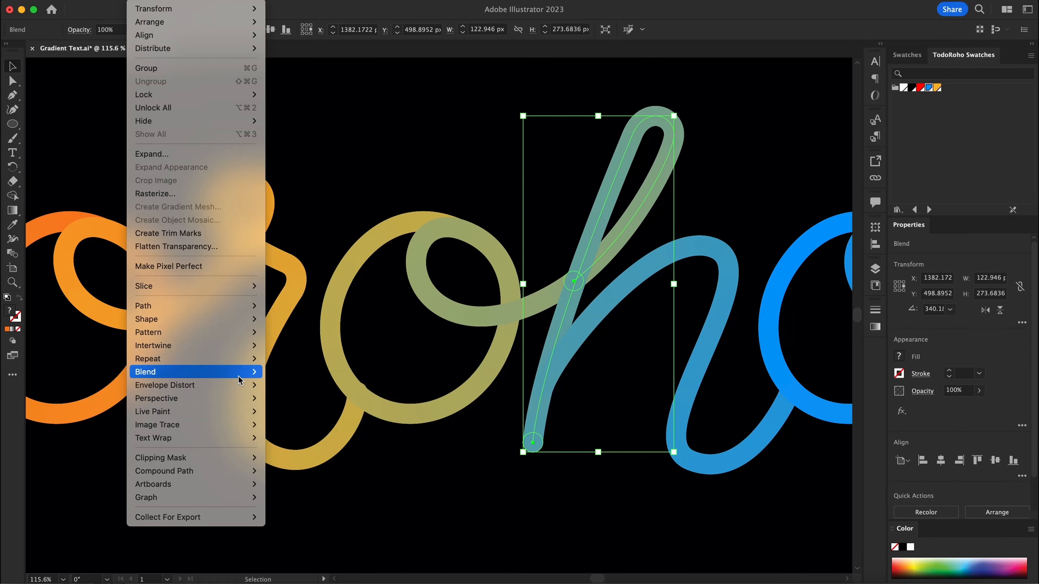
pyautogui.moveTo(239, 375)
pyautogui.click(310, 471)
pyautogui.click(360, 495)
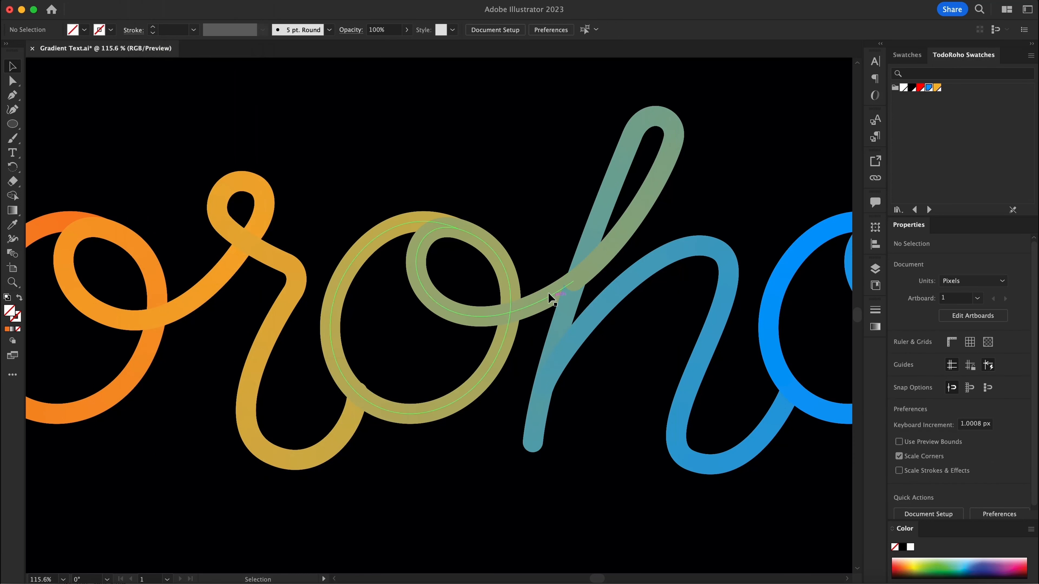
# Step: Examine the overlap where the third o meets the h stem, and review the whole gradient lettering
pyautogui.click(552, 288)
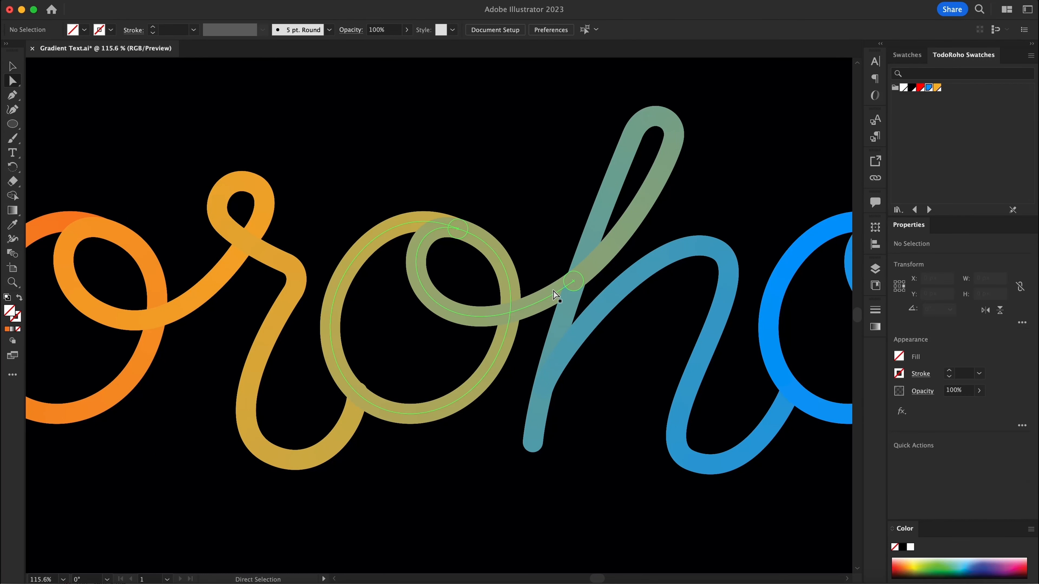
pyautogui.click(536, 243)
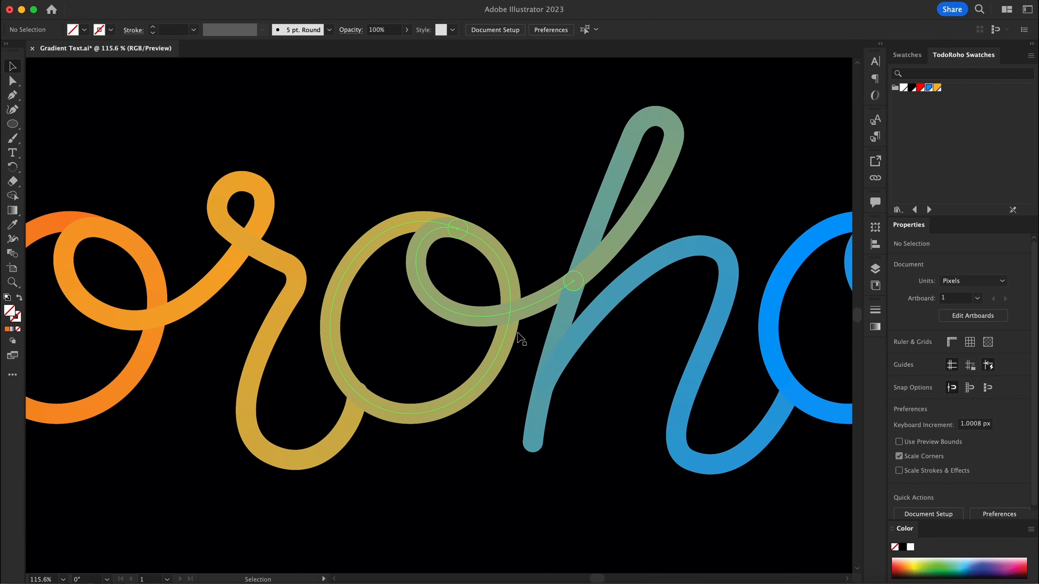
pyautogui.click(511, 317)
pyautogui.press('super')
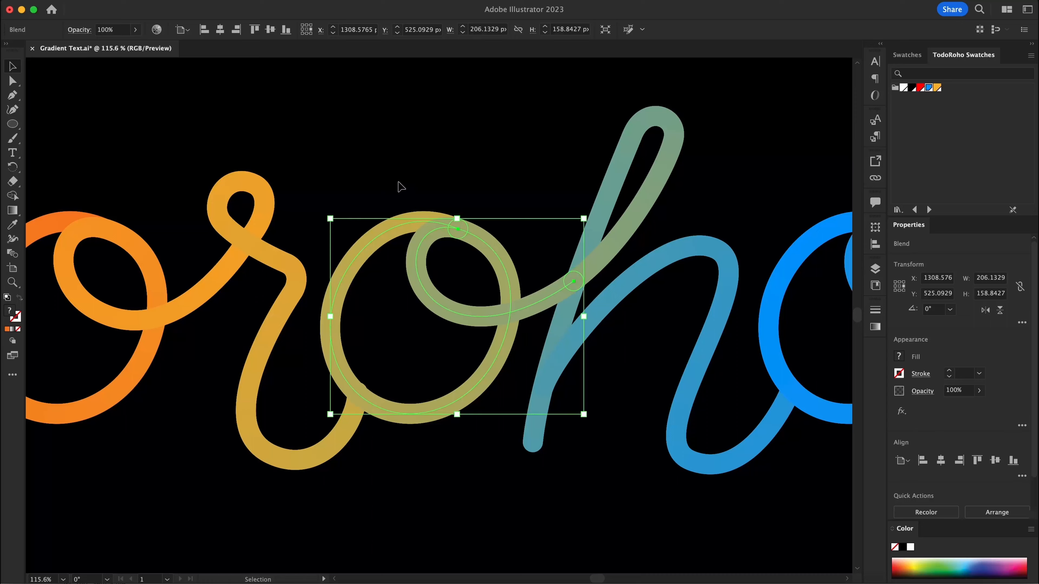
pyautogui.click(521, 188)
pyautogui.press('super+space')
pyautogui.moveTo(572, 268); pyautogui.dragTo(436, 322)
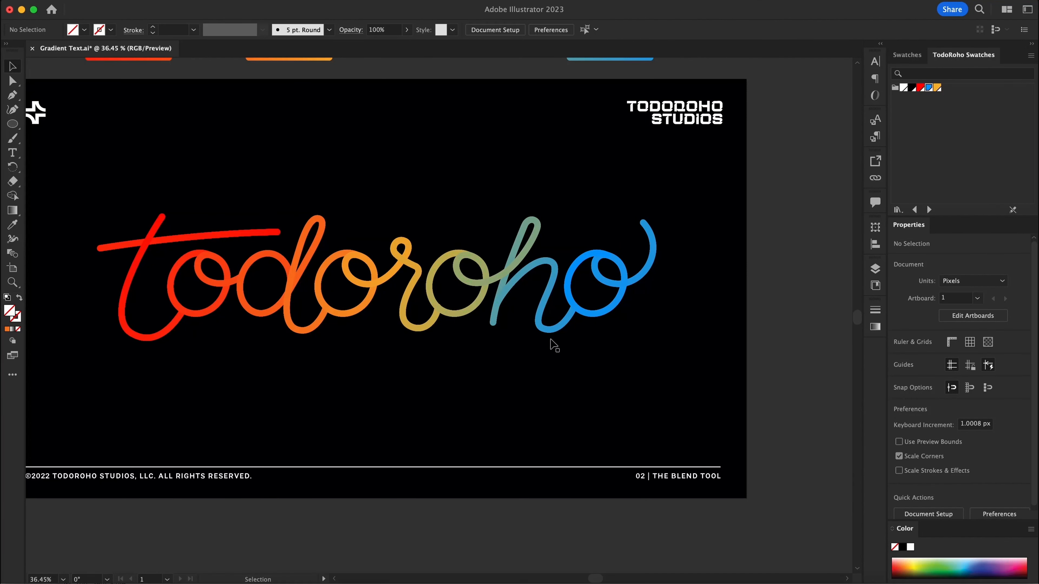
pyautogui.click(537, 387)
pyautogui.scroll(-4, 531, 380)
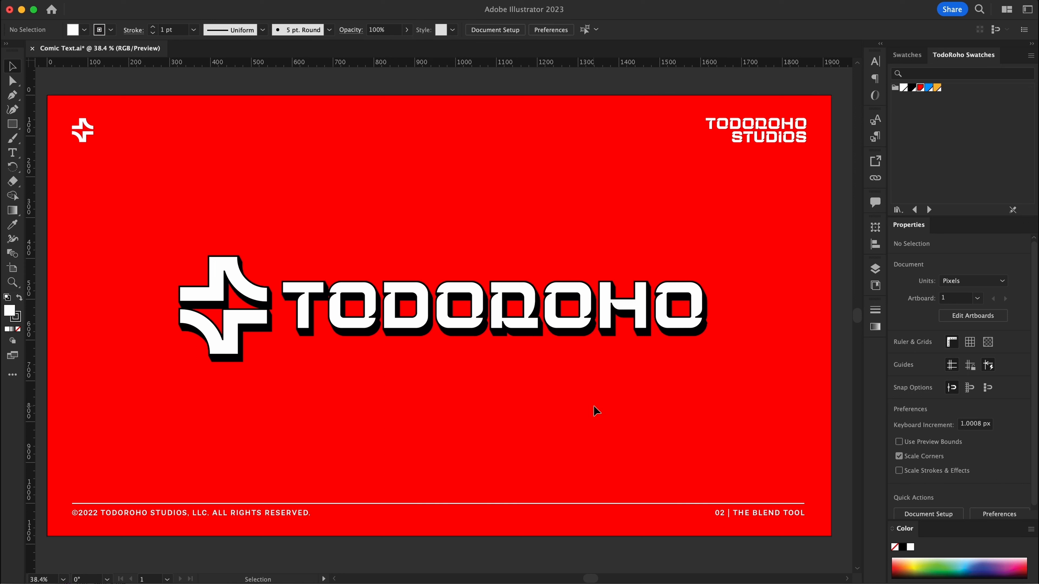
# Step: Hide the Final layer of the Comic Text file
pyautogui.click(875, 268)
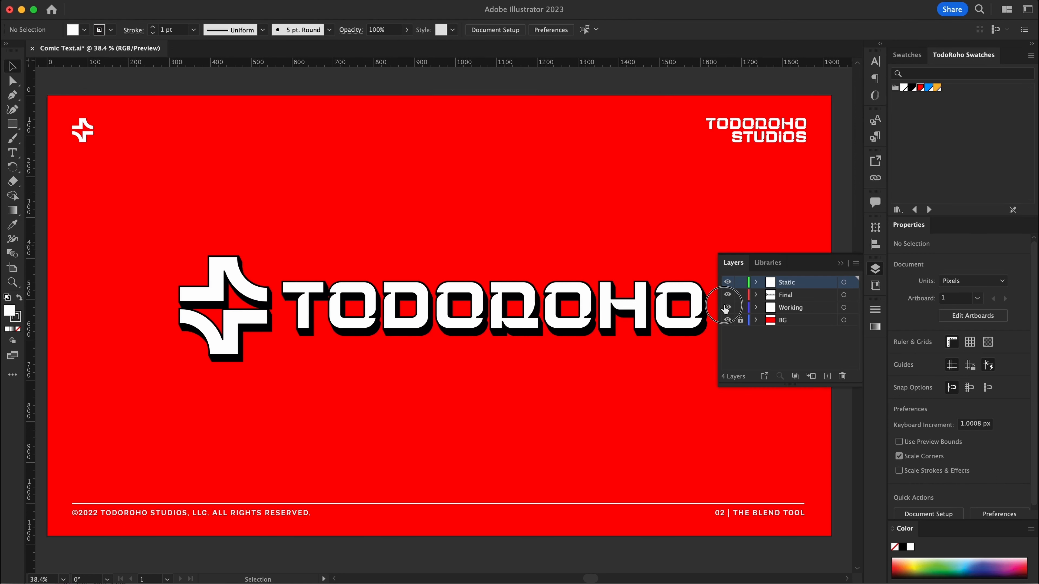
pyautogui.click(727, 295)
pyautogui.click(570, 363)
# Step: Combine the grouped TODOROHO symbol and wordmark into one expanded compound path using Pathfinder
pyautogui.click(441, 306)
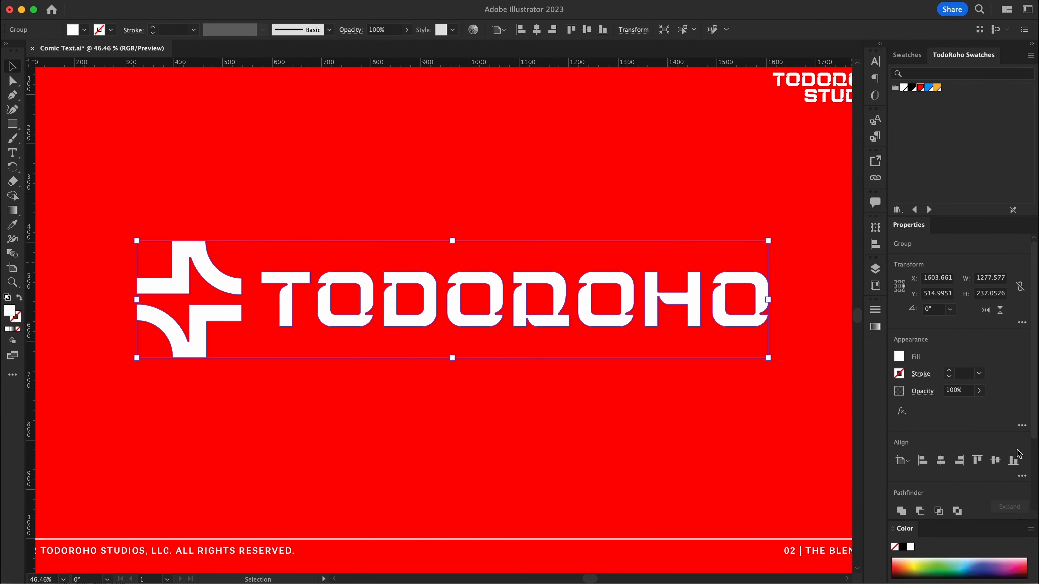
pyautogui.scroll(-3, 995, 424)
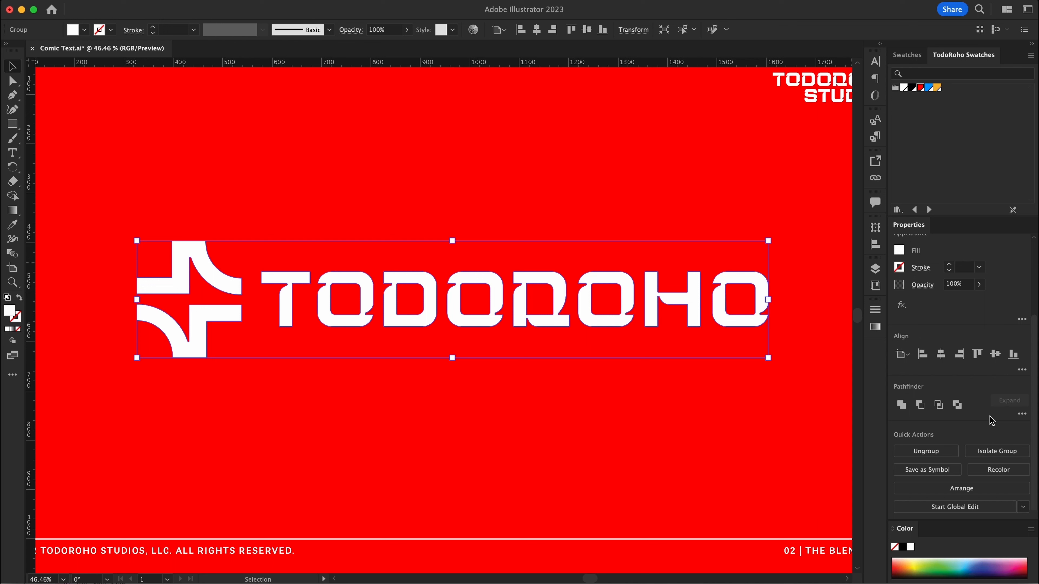
pyautogui.click(1022, 415)
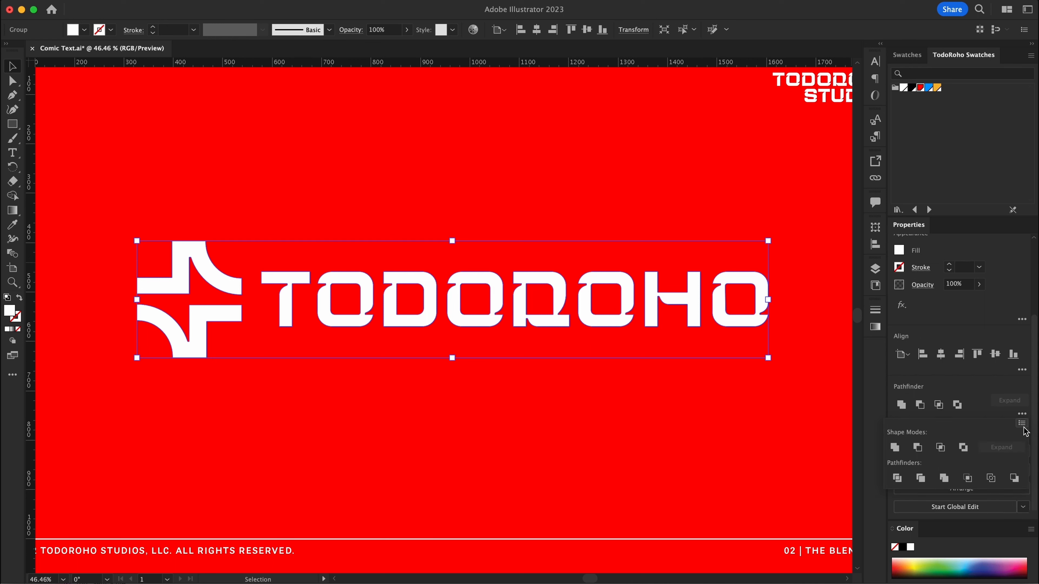
pyautogui.click(1022, 423)
pyautogui.click(993, 487)
pyautogui.click(1002, 449)
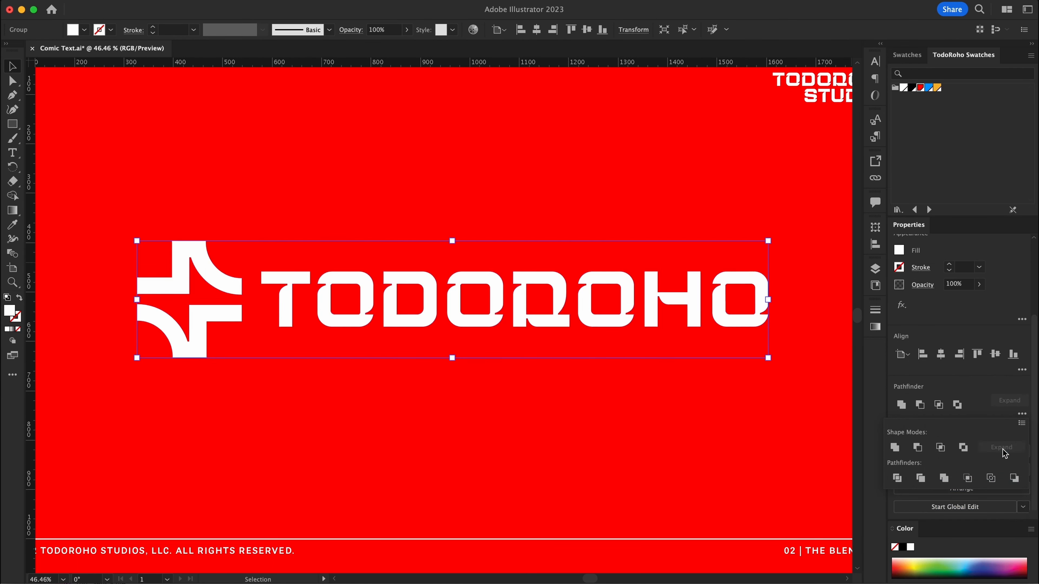
pyautogui.click(679, 416)
# Step: Try moving the combined logo upward as a single object and undo the move
pyautogui.moveTo(285, 289); pyautogui.dragTo(300, 230)
pyautogui.press('super+z')
pyautogui.press('v')
pyautogui.click(378, 180)
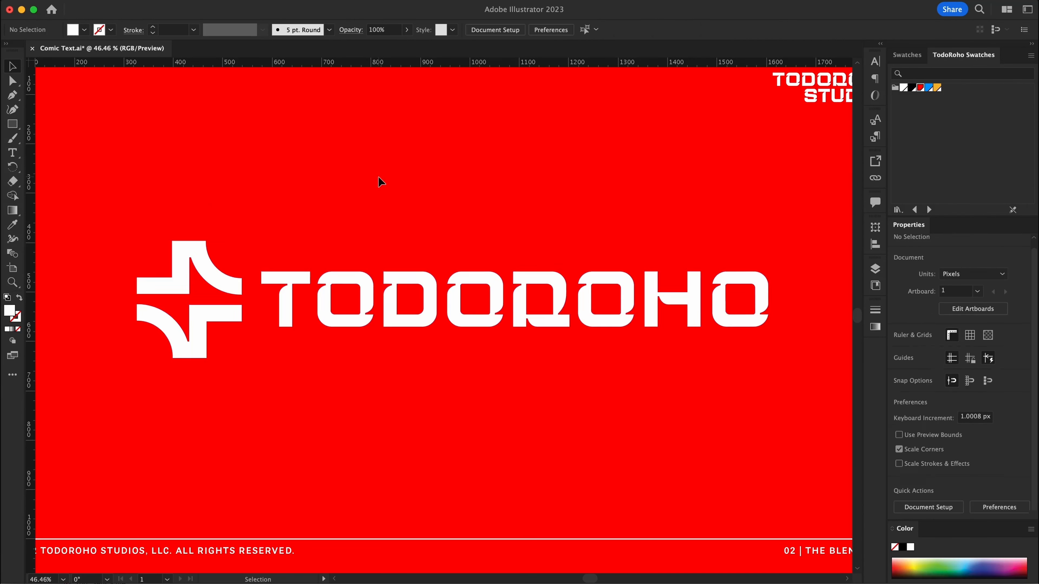
# Step: Offset the compound TODOROHO logo path outward by 10 px with miter joins
pyautogui.click(298, 287)
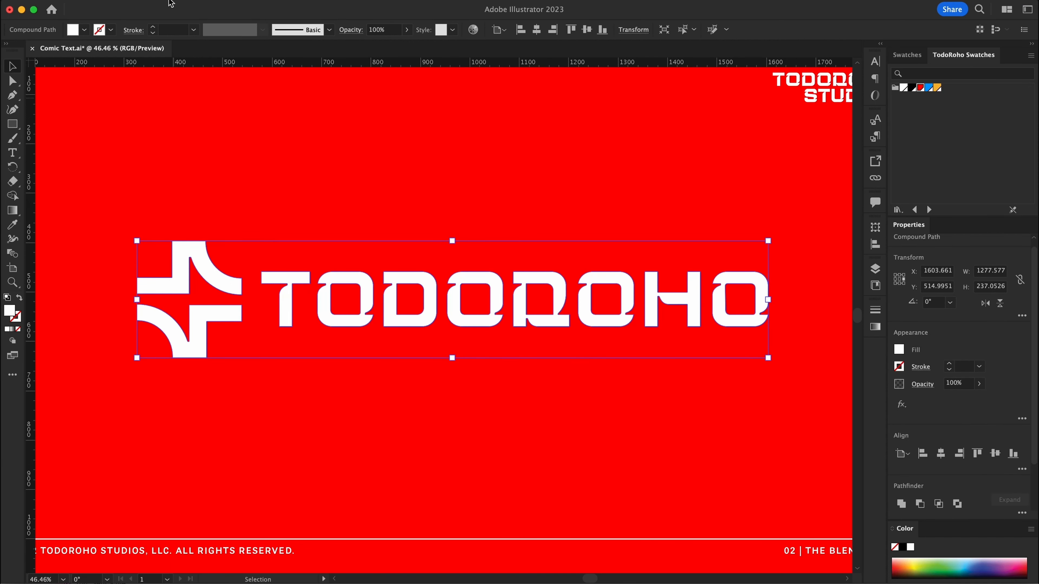
pyautogui.moveTo(199, 307)
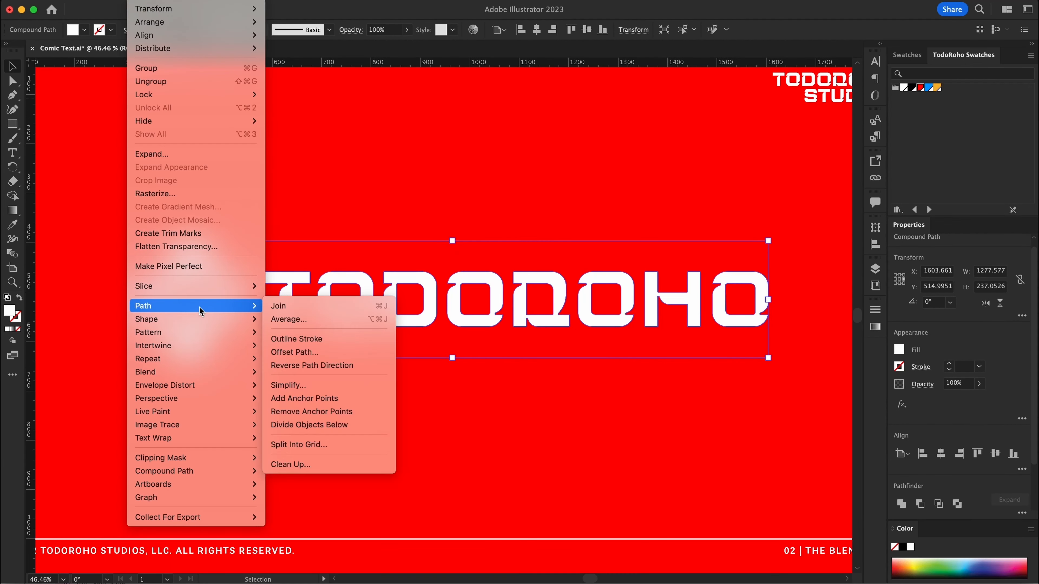
pyautogui.click(373, 352)
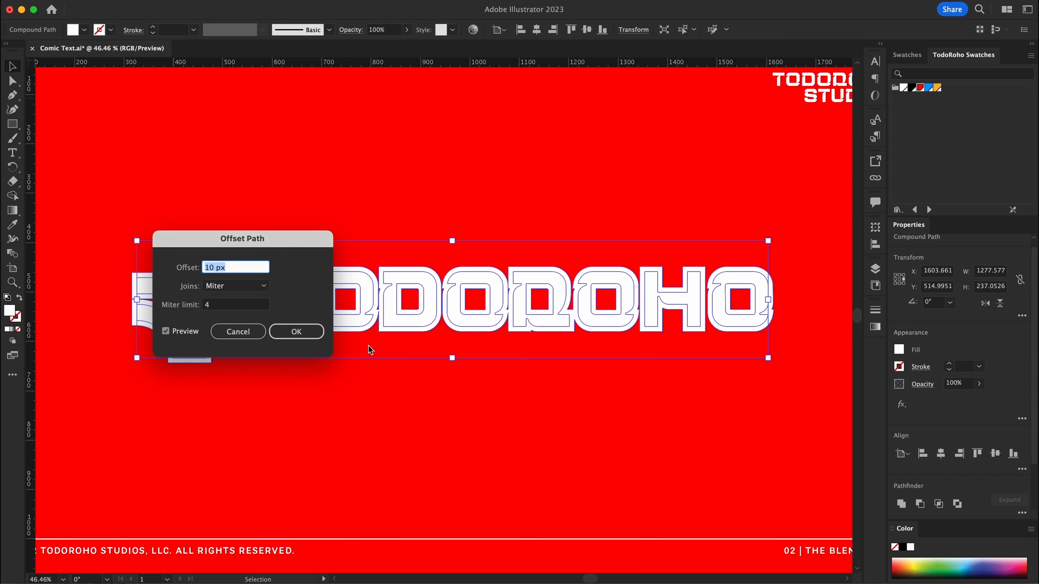
pyautogui.click(312, 326)
pyautogui.write('5')
pyautogui.press('Tab')
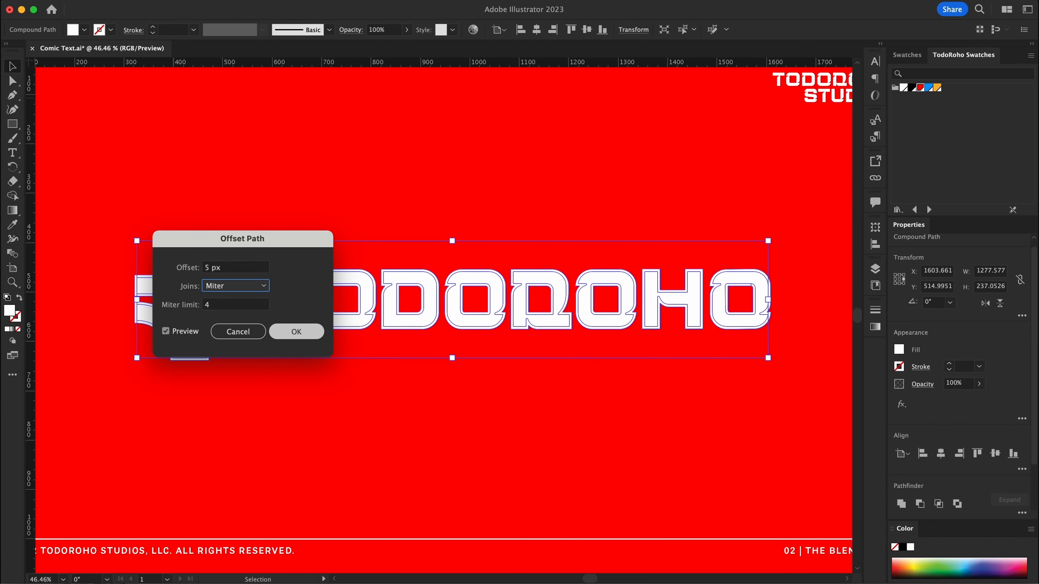
pyautogui.click(251, 268)
pyautogui.write('10')
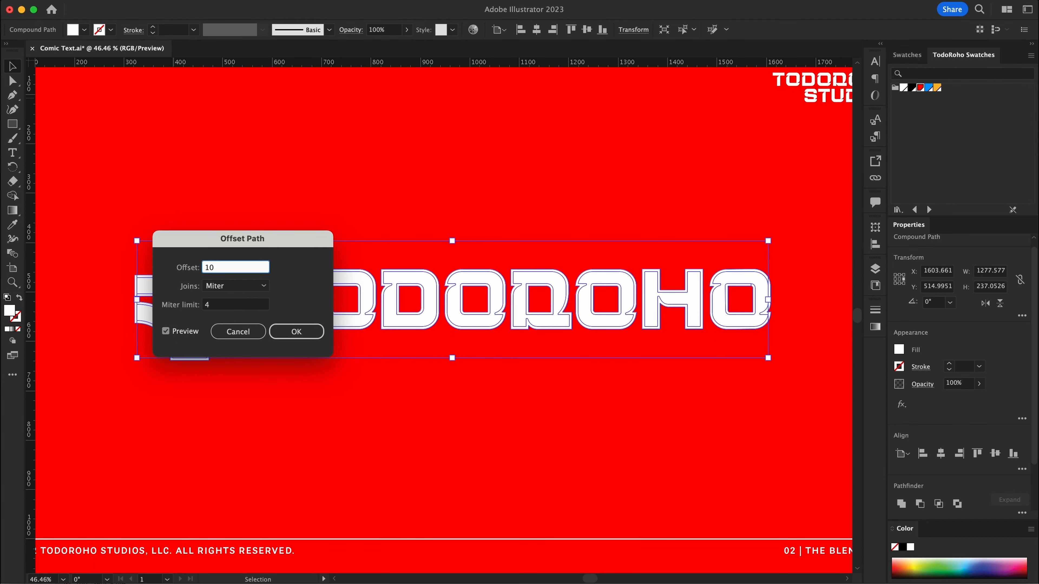
pyautogui.press('Return')
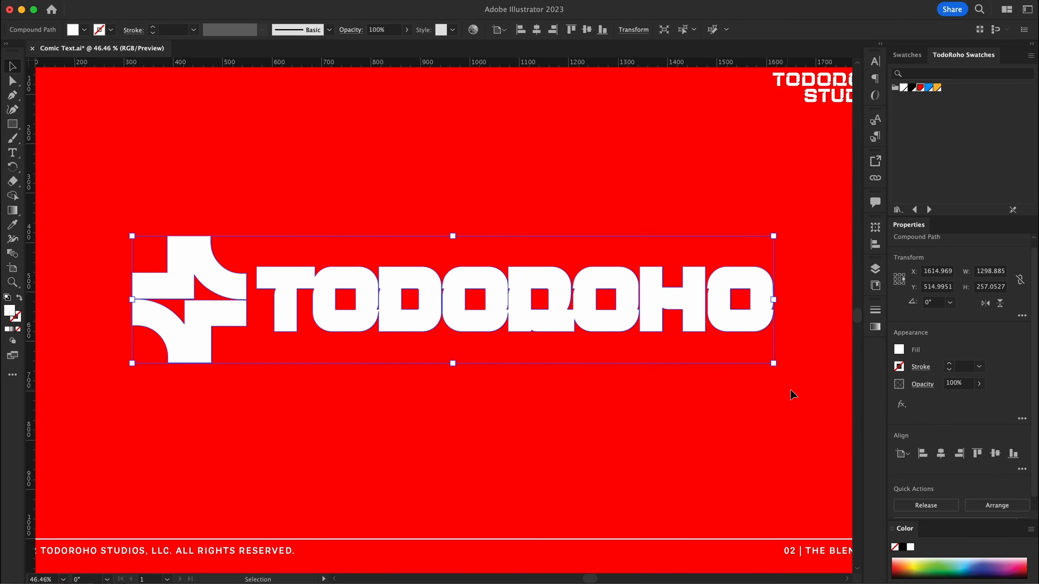
# Step: Convert the offset outline into an expanded compound shape and fill it with the black swatch behind the white logo
pyautogui.click(875, 352)
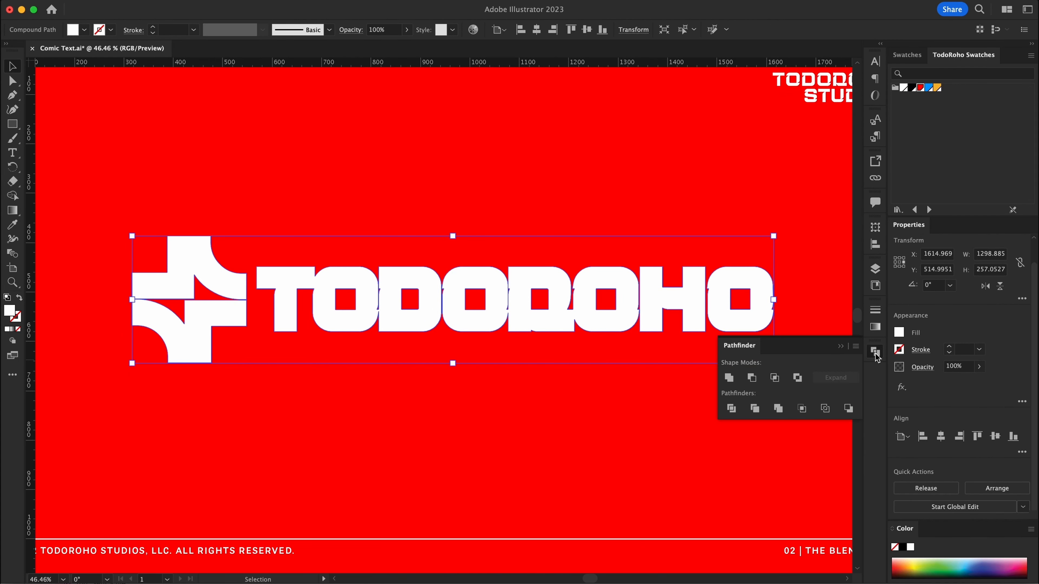
pyautogui.click(856, 346)
pyautogui.click(878, 405)
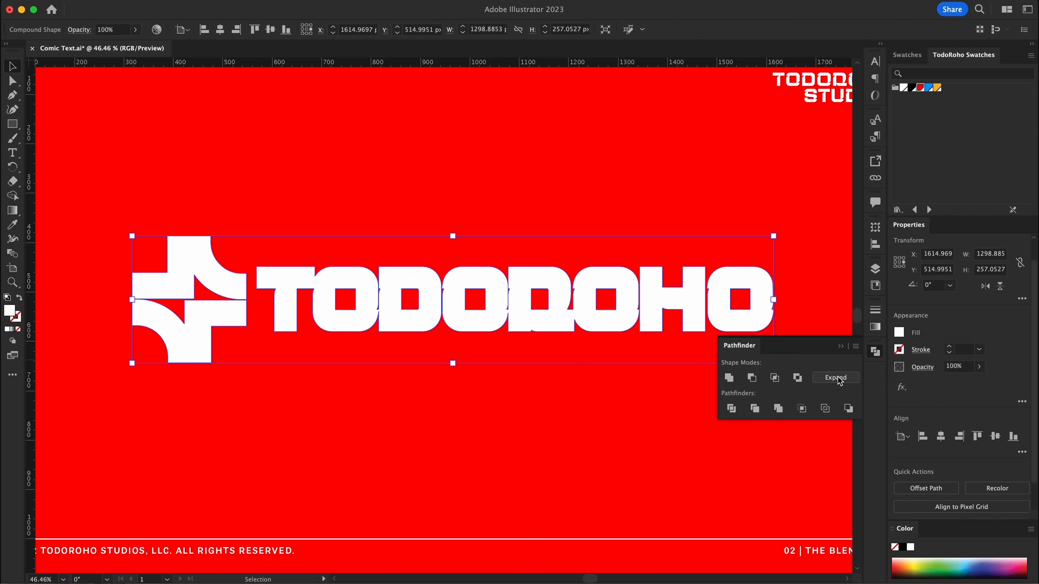
pyautogui.click(912, 90)
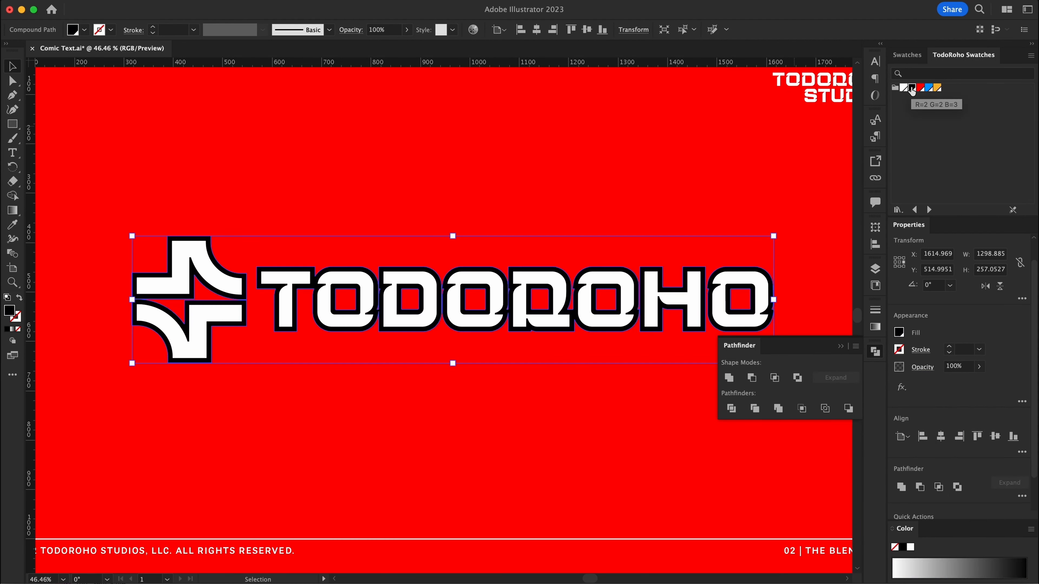
pyautogui.click(747, 251)
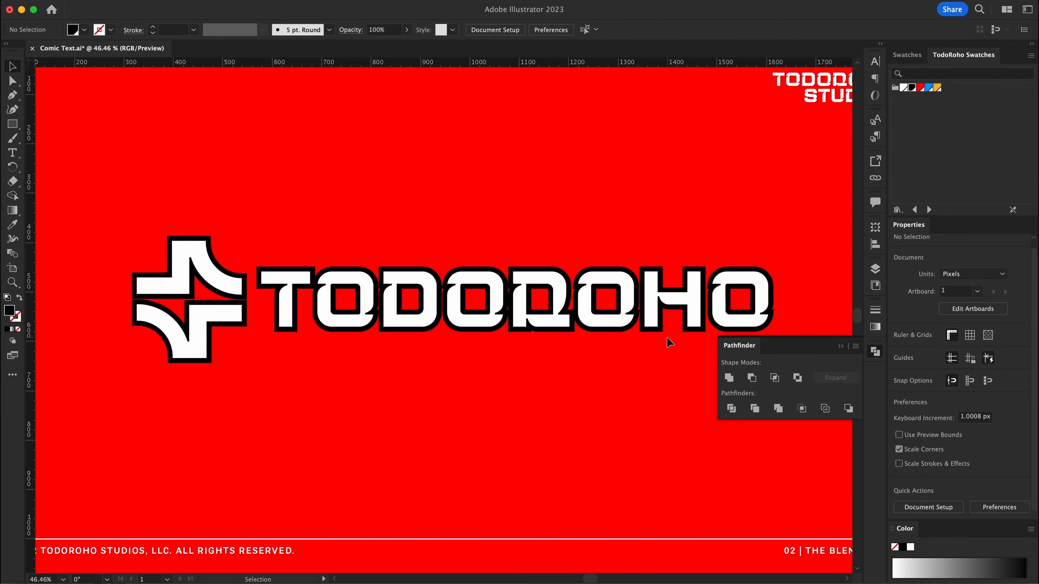
# Step: Duplicate the black outline downward and slightly right, and blend the copy with the original outline
pyautogui.moveTo(665, 336); pyautogui.dragTo(666, 387)
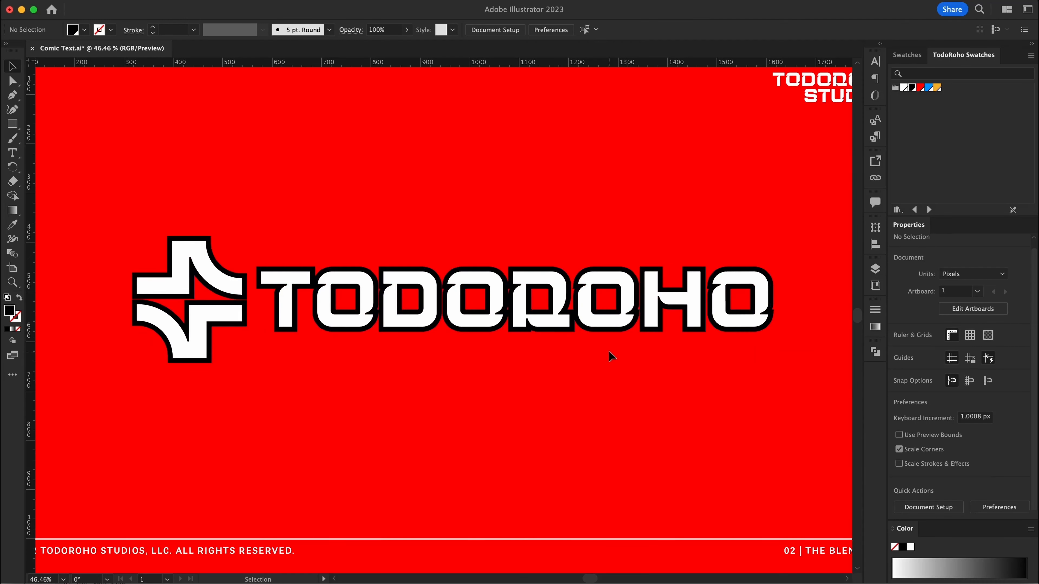
pyautogui.moveTo(631, 332); pyautogui.dragTo(638, 349)
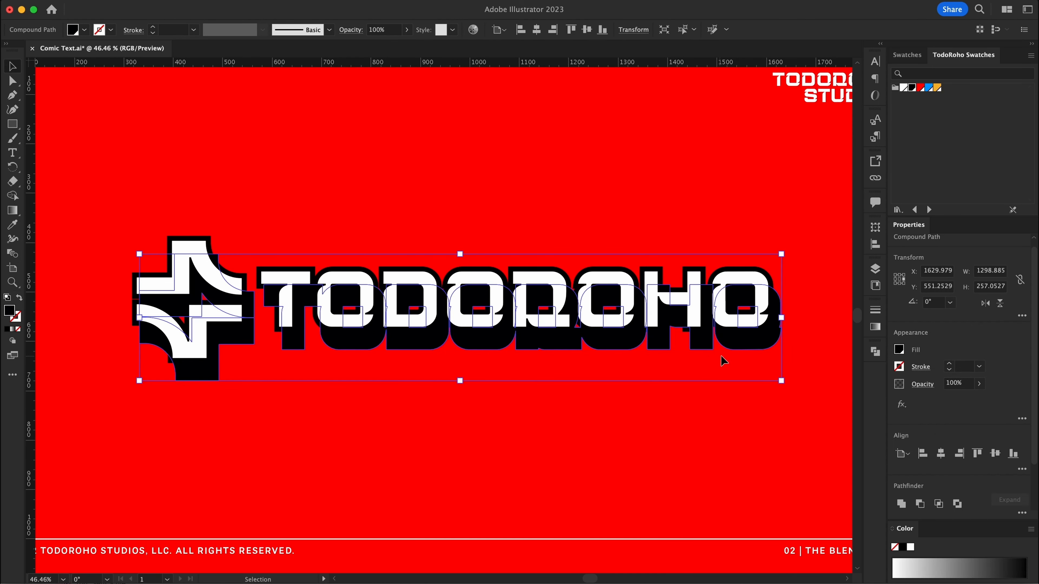
pyautogui.click(682, 361)
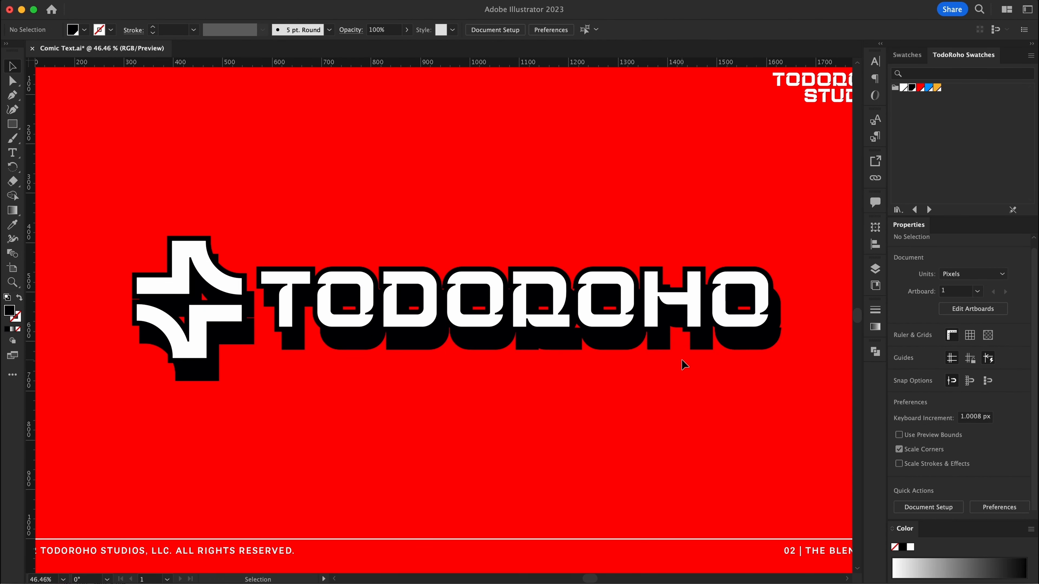
pyautogui.press('w')
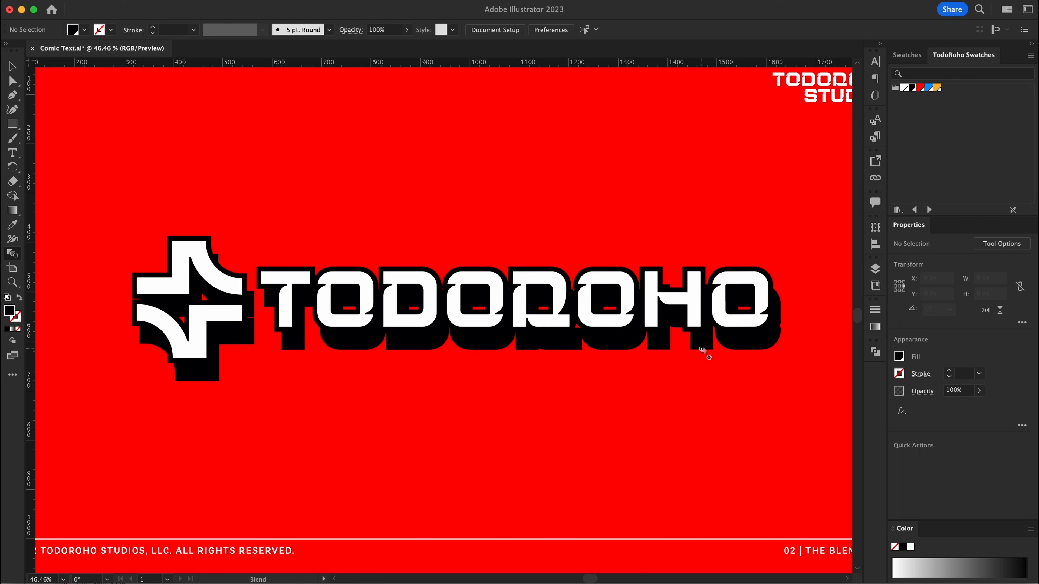
pyautogui.click(686, 333)
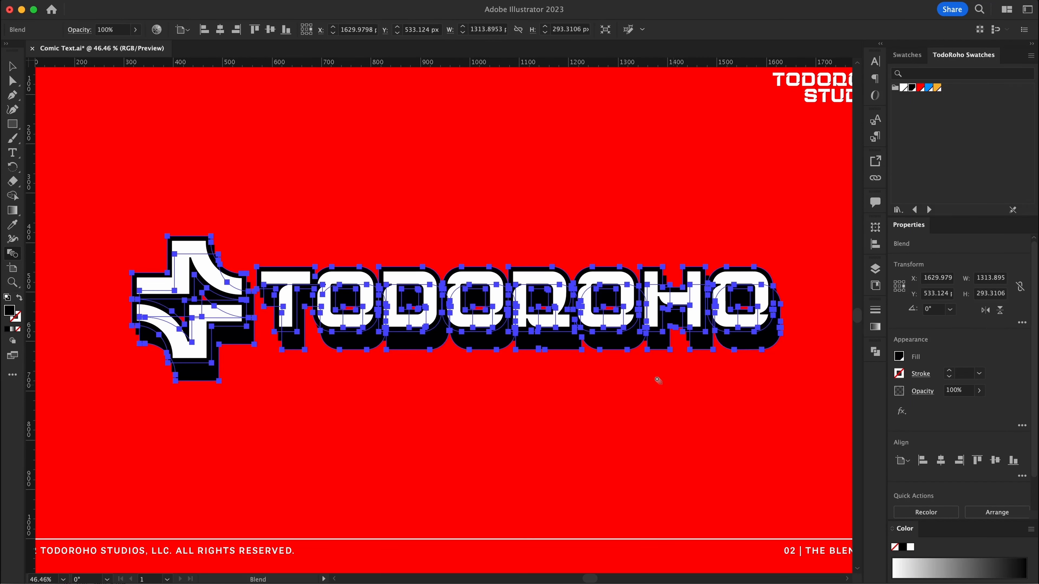
pyautogui.press('v')
pyautogui.click(629, 381)
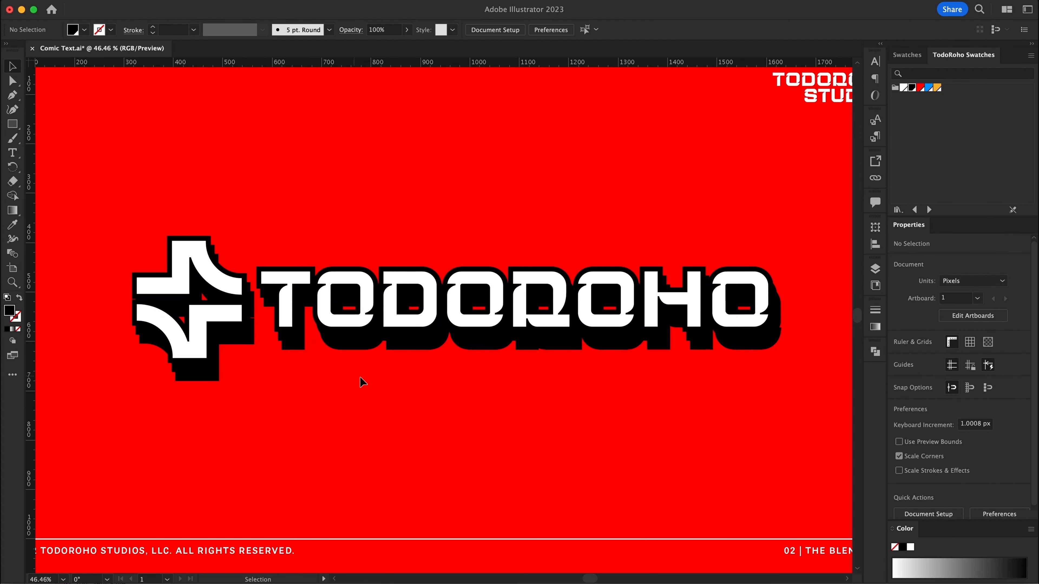
# Step: Set the black outline blend's spacing to 30 specified steps so the extrusion becomes smooth
pyautogui.press('z')
pyautogui.moveTo(258, 289); pyautogui.dragTo(327, 325)
pyautogui.moveTo(321, 362); pyautogui.dragTo(213, 319)
pyautogui.click(337, 409)
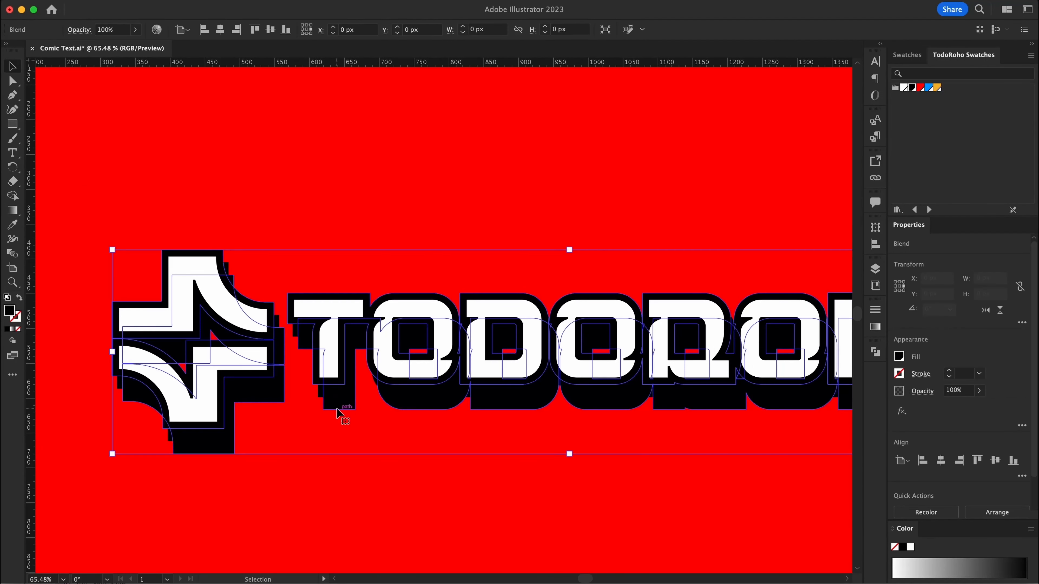
pyautogui.press('w')
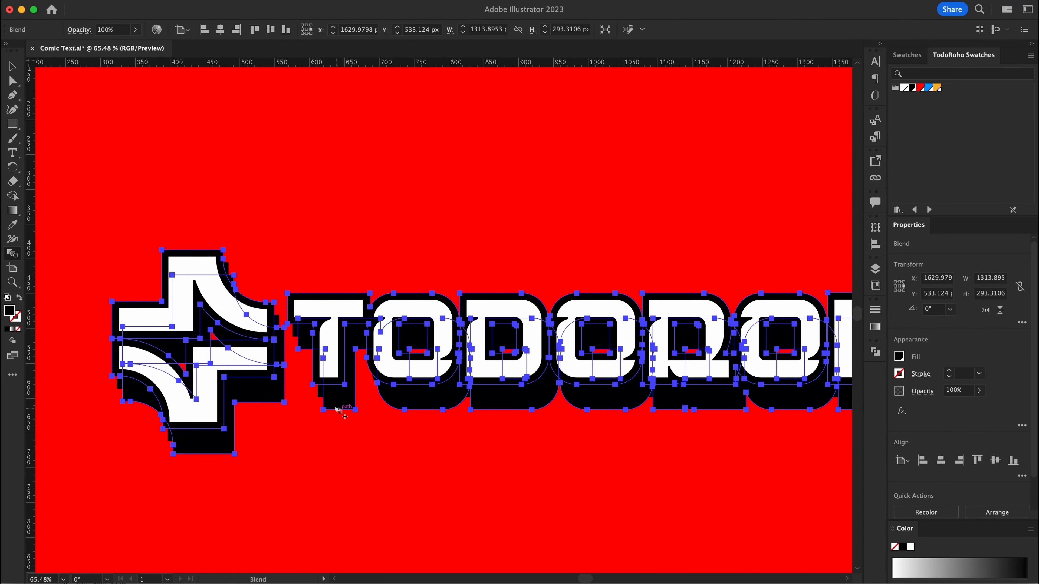
pyautogui.press('Return')
pyautogui.click(506, 301)
pyautogui.click(505, 326)
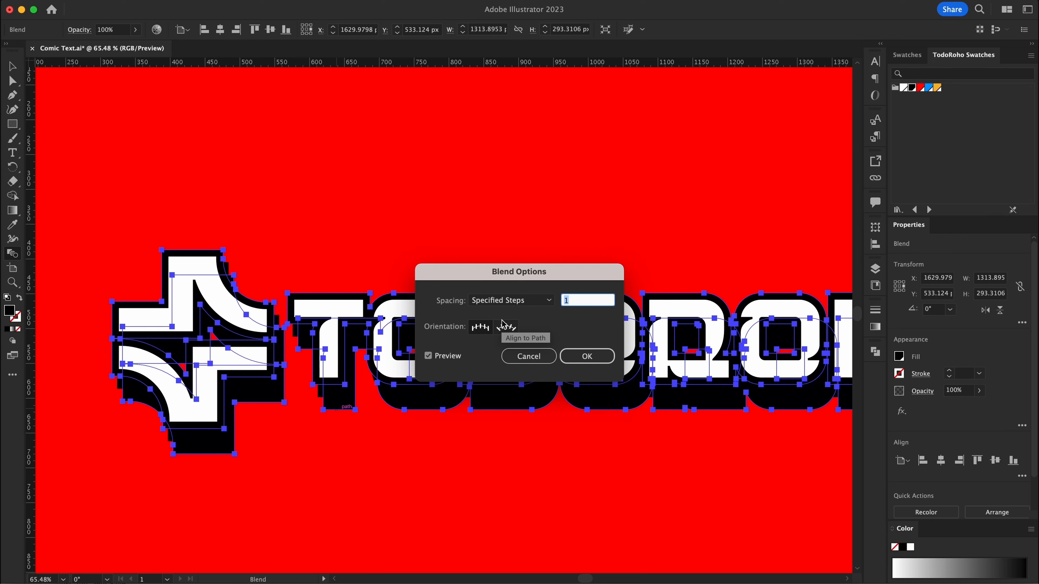
pyautogui.write('30')
pyautogui.press('Return')
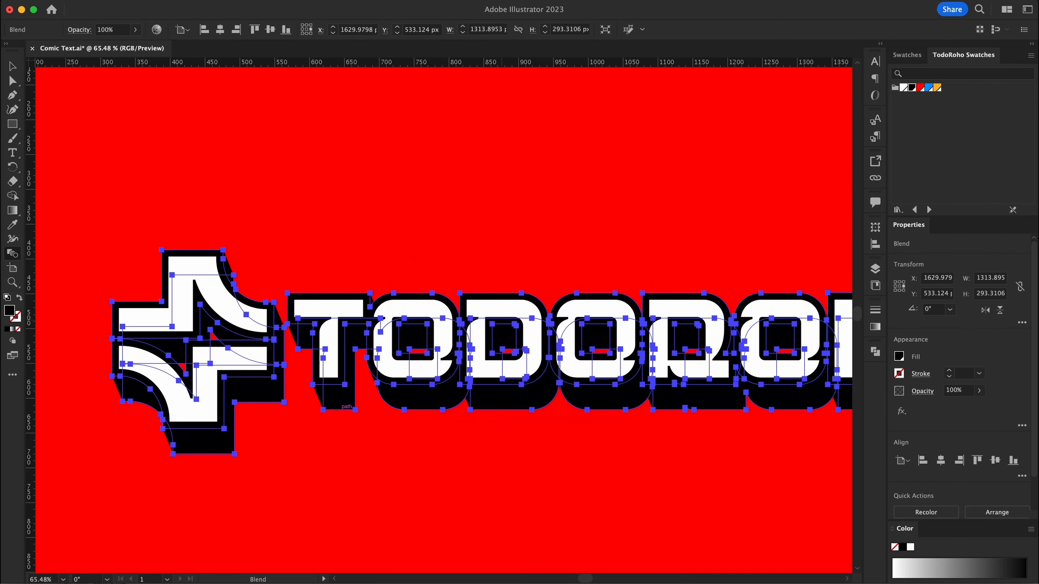
pyautogui.press('v')
pyautogui.click(419, 444)
# Step: Shorten the extrusion by moving the rear outline inside the blend up and slightly left
pyautogui.moveTo(427, 356); pyautogui.dragTo(318, 332)
pyautogui.moveTo(516, 348); pyautogui.dragTo(452, 308)
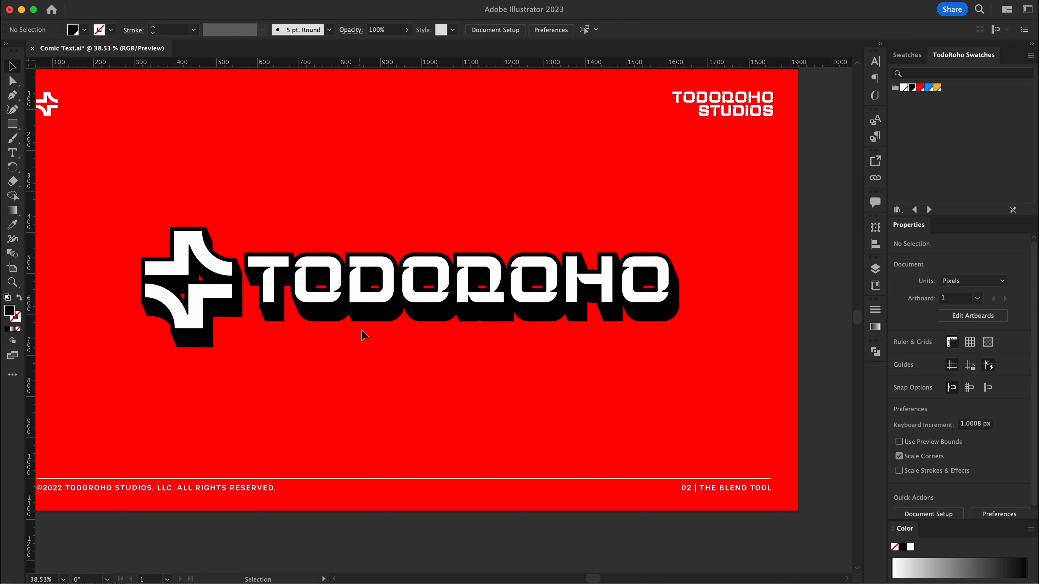
pyautogui.moveTo(358, 330); pyautogui.dragTo(233, 347)
pyautogui.press('super+z')
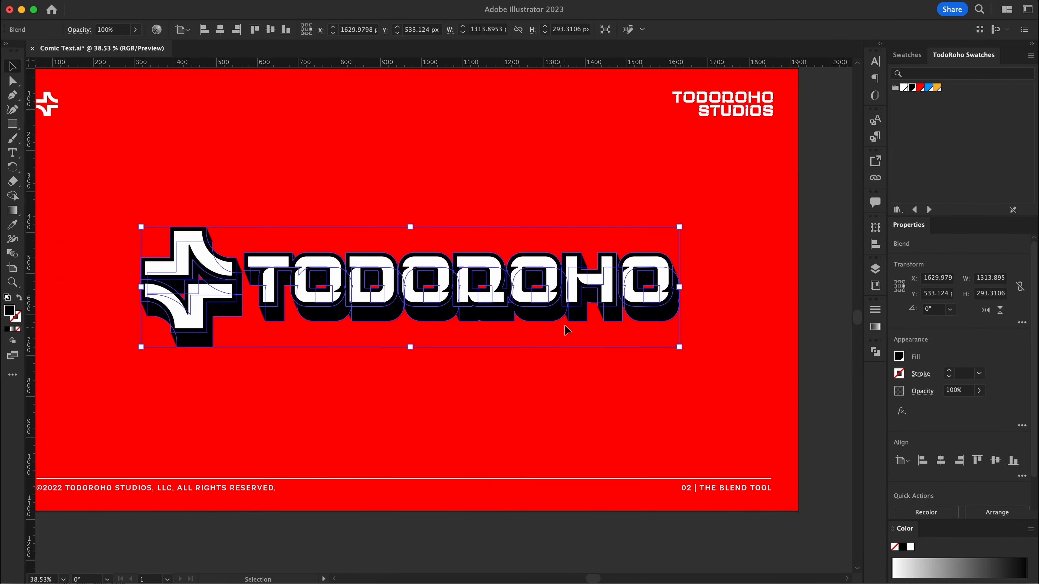
pyautogui.doubleClick(530, 323)
pyautogui.moveTo(530, 321); pyautogui.dragTo(522, 317)
pyautogui.doubleClick(548, 426)
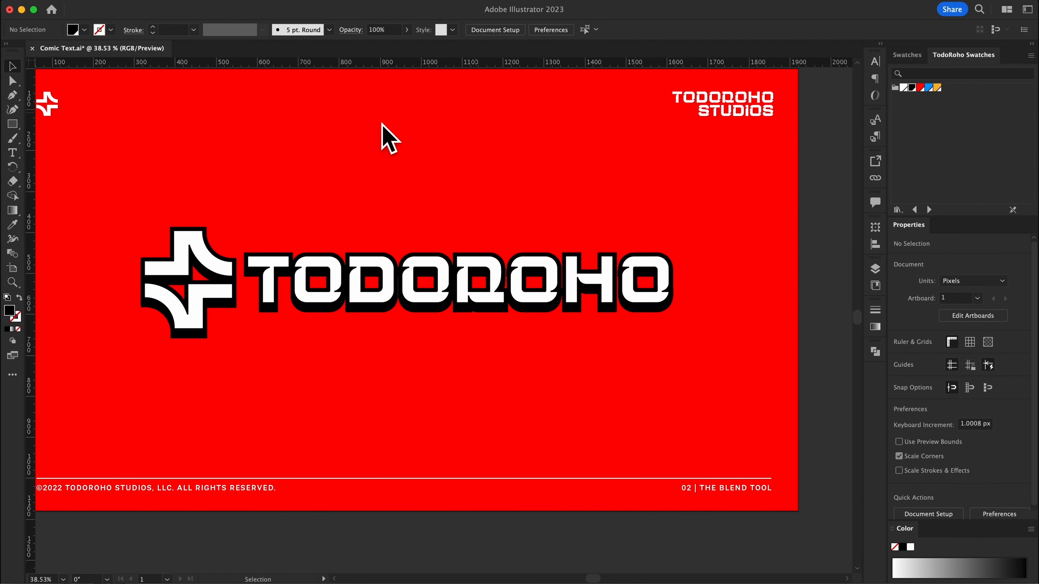
# Step: Stretch the extrusion by moving the blend's rear outline far down and right, toward the artboard's corner
pyautogui.doubleClick(498, 312)
pyautogui.moveTo(498, 311); pyautogui.dragTo(605, 437)
pyautogui.doubleClick(484, 345)
pyautogui.doubleClick(474, 314)
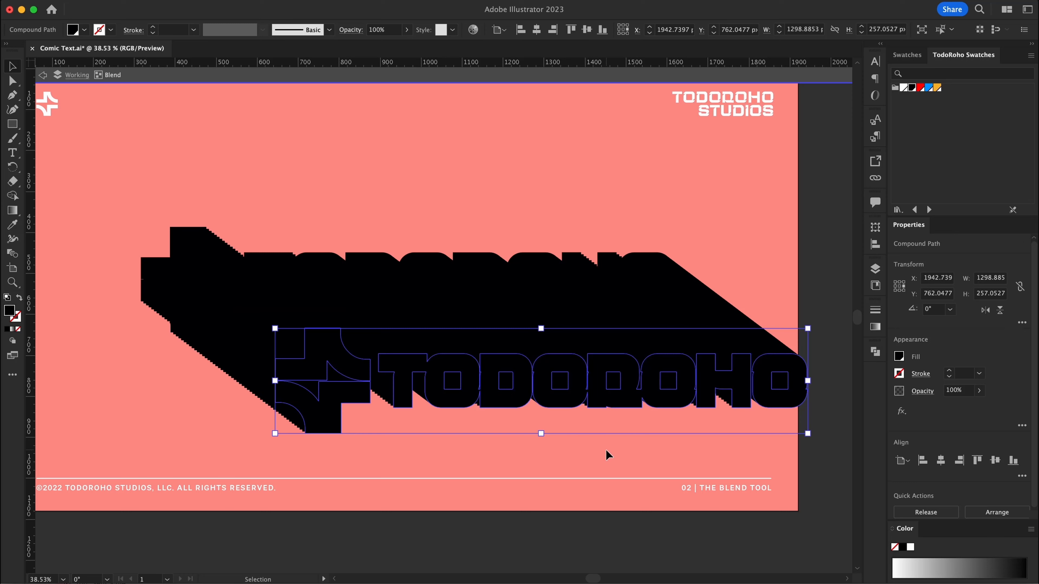
pyautogui.doubleClick(607, 449)
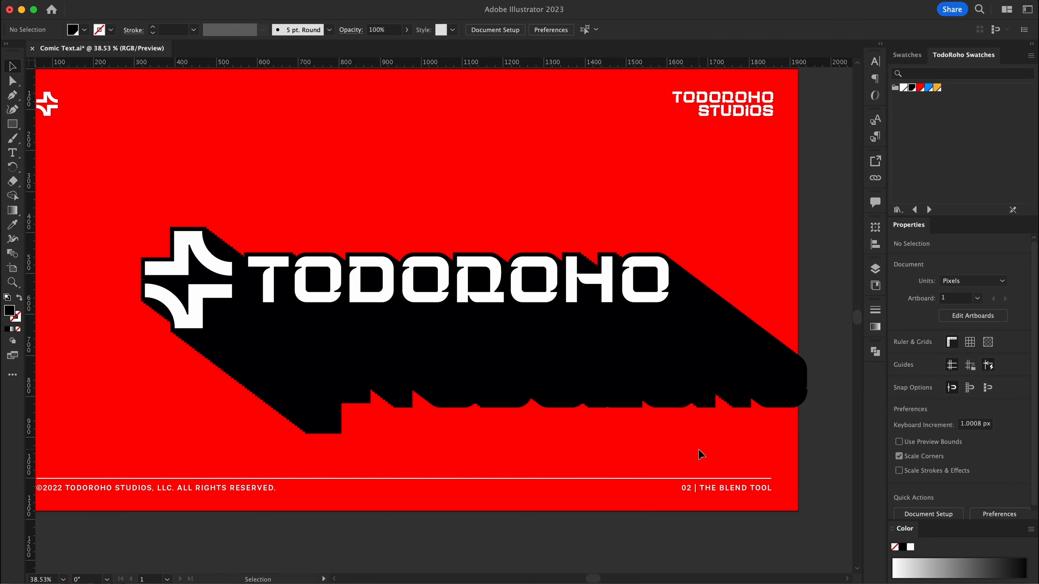
# Step: Set the stretched blend's spacing to 50 specified steps
pyautogui.click(746, 381)
pyautogui.press('a')
pyautogui.press('Return')
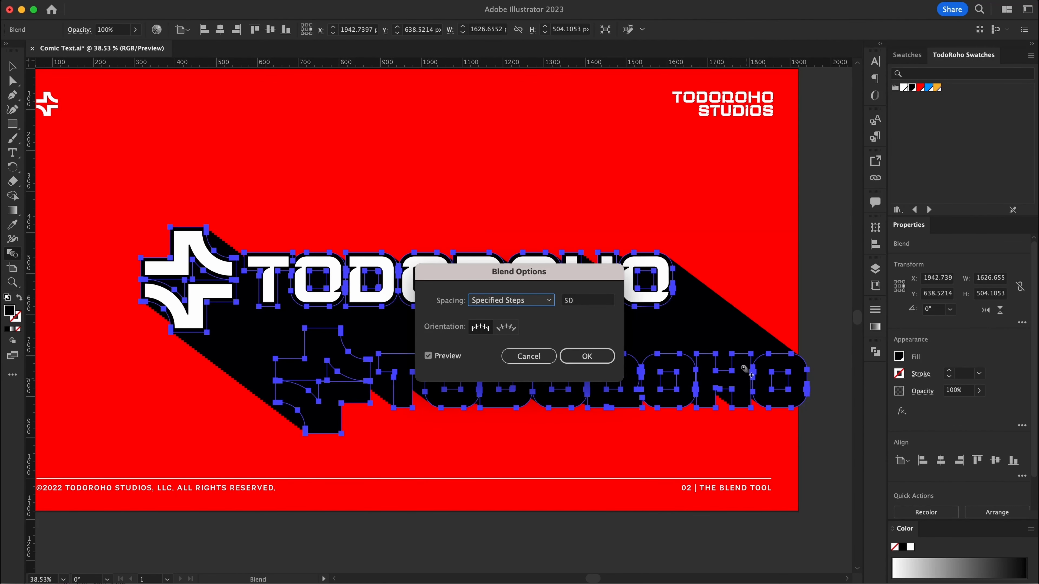
pyautogui.press('Return')
# Step: Undo the stretched extrusion of the black outline blend
pyautogui.press('v')
pyautogui.click(619, 118)
pyautogui.moveTo(631, 188); pyautogui.dragTo(538, 188)
pyautogui.press('super+z')
pyautogui.press('super+z')
pyautogui.press('super+z')
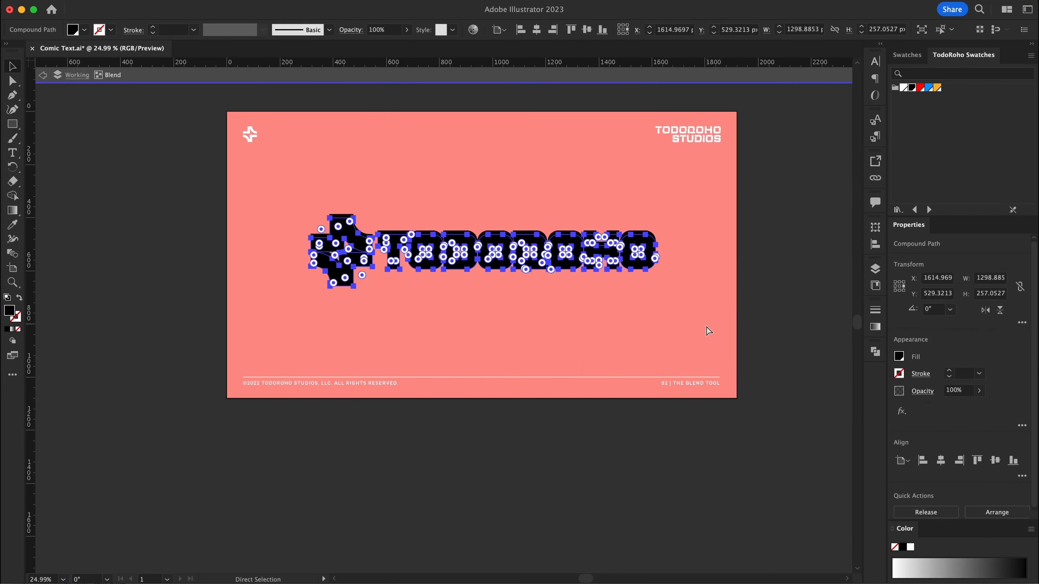
# Step: Move the blend's rear outline straight down, directly beneath the front outline
pyautogui.click(667, 338)
pyautogui.press('Escape')
pyautogui.moveTo(486, 269); pyautogui.dragTo(501, 328)
pyautogui.doubleClick(502, 324)
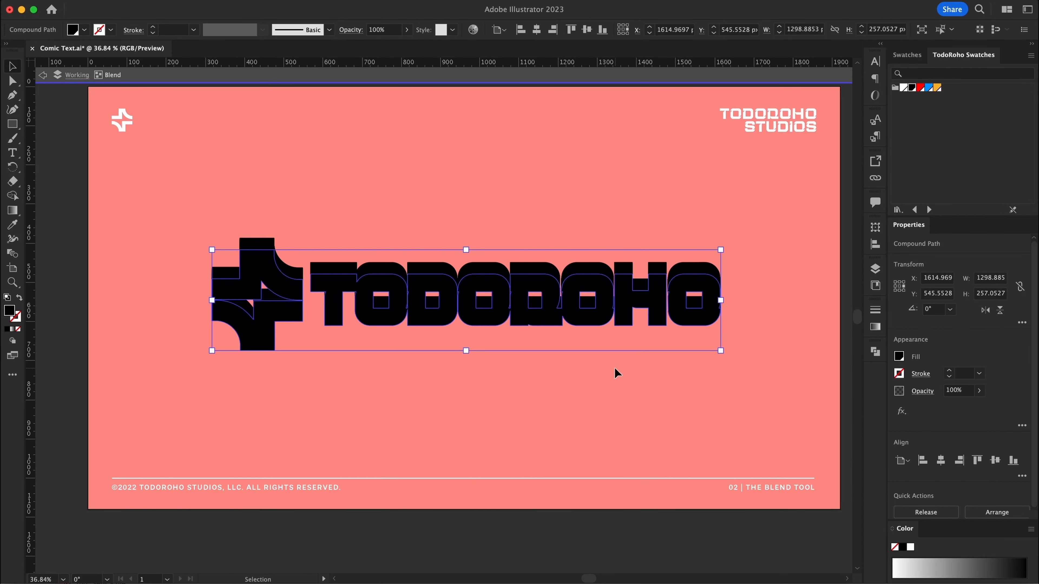
# Step: Scale the rear outline down to give the extrusion perspective, and shift it slightly up and left inside the blend
pyautogui.press('s')
pyautogui.moveTo(692, 188); pyautogui.dragTo(661, 212)
pyautogui.press('v')
pyautogui.doubleClick(529, 410)
pyautogui.press('super+0')
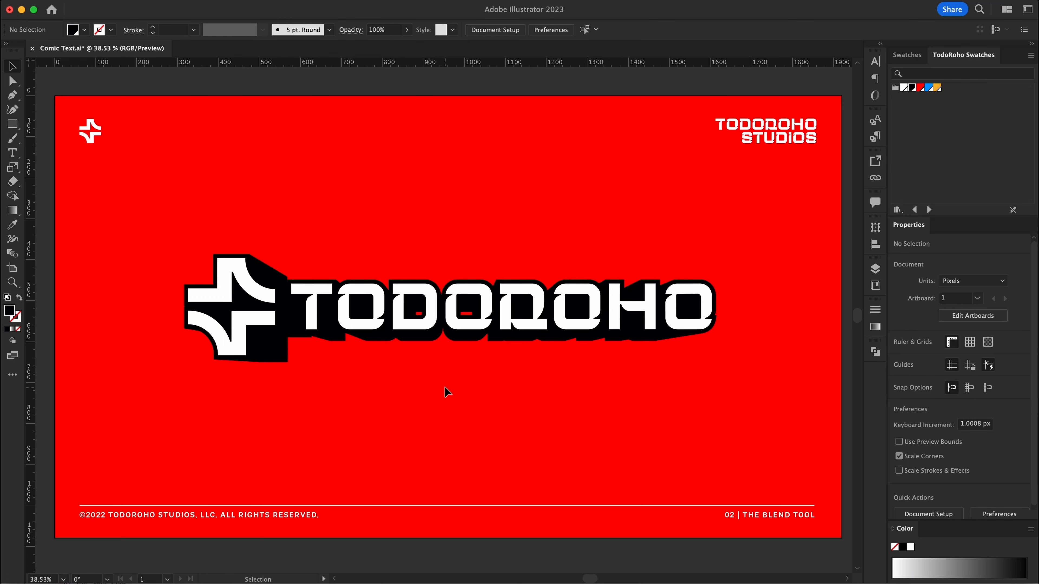
pyautogui.doubleClick(436, 346)
pyautogui.moveTo(435, 344); pyautogui.dragTo(421, 335)
pyautogui.doubleClick(412, 362)
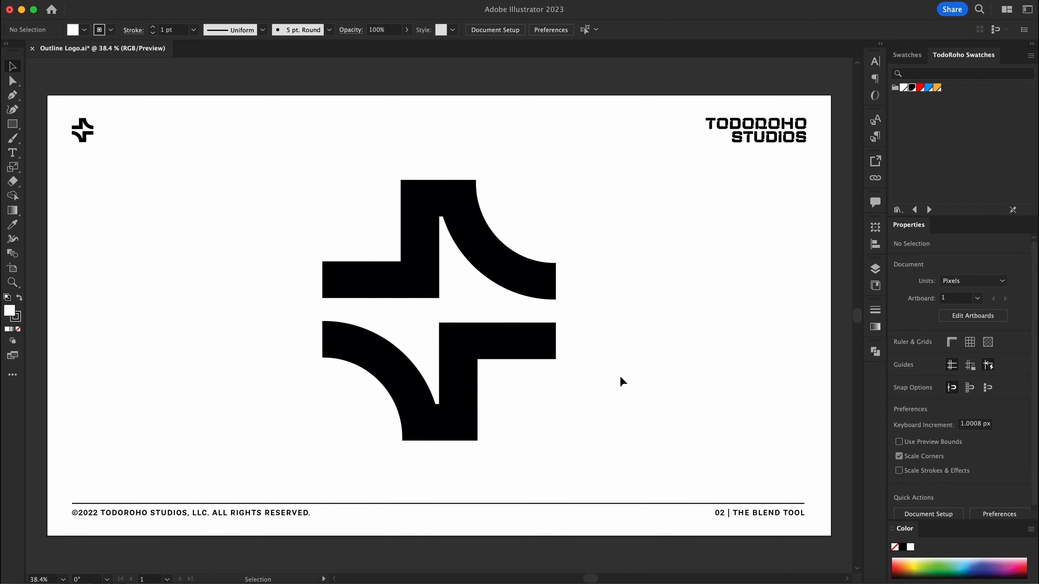
# Step: Give the large symbol in the Outline Logo file the default white fill and a black 1 pt stroke
pyautogui.click(541, 351)
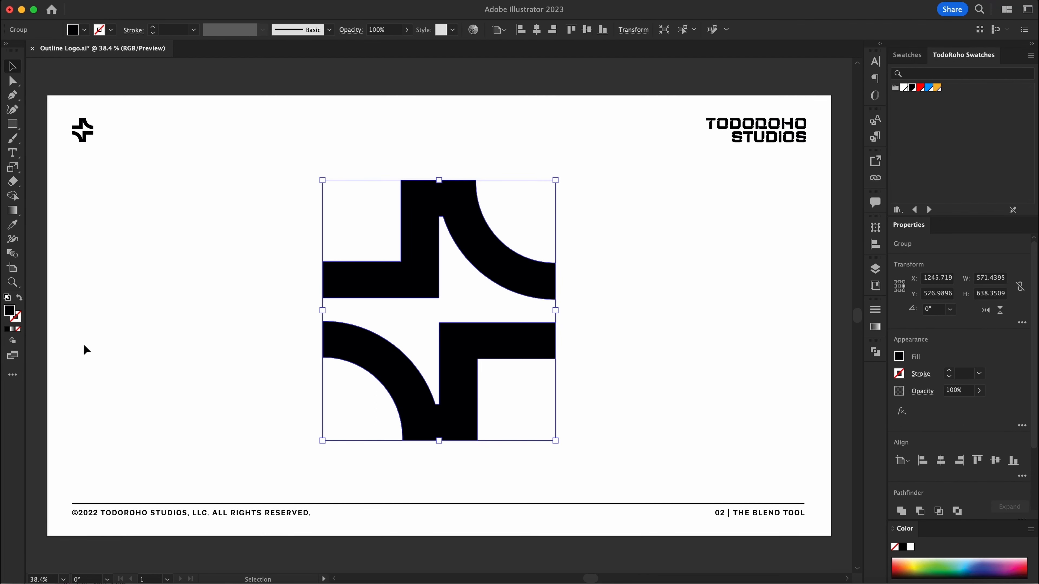
pyautogui.click(7, 298)
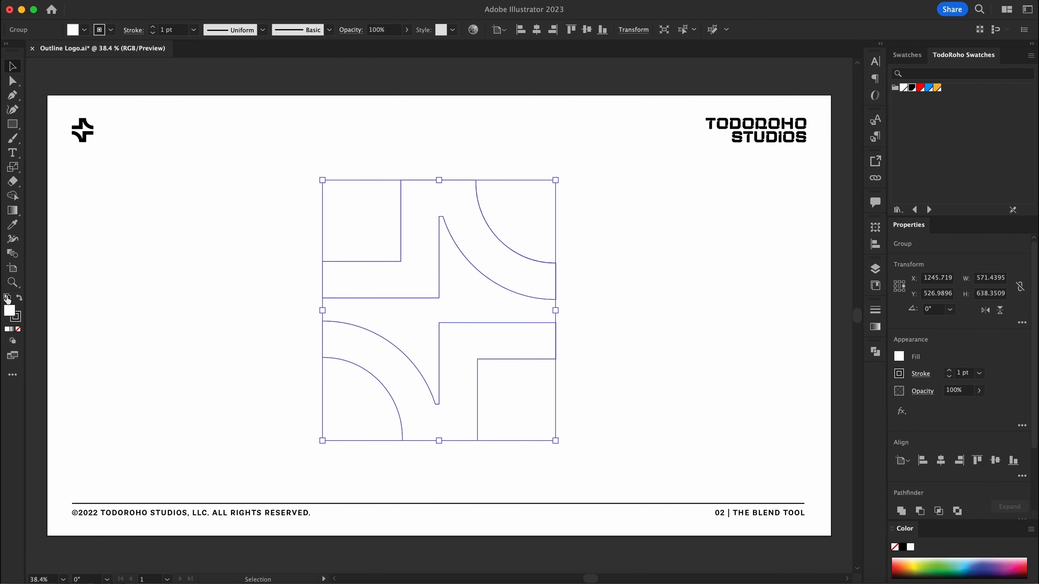
pyautogui.click(79, 345)
pyautogui.click(465, 219)
pyautogui.click(16, 321)
pyautogui.click(916, 88)
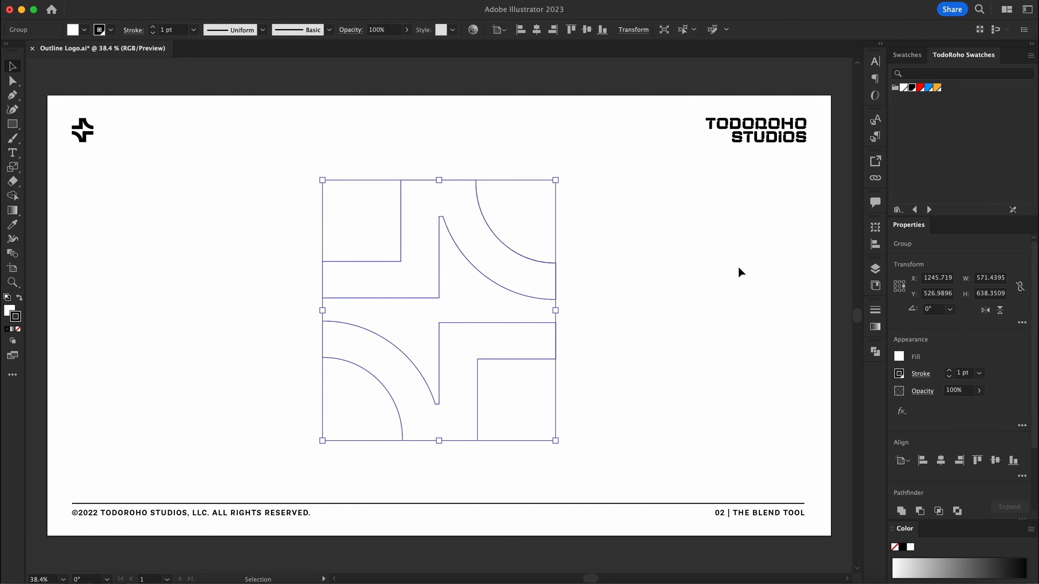
pyautogui.click(634, 270)
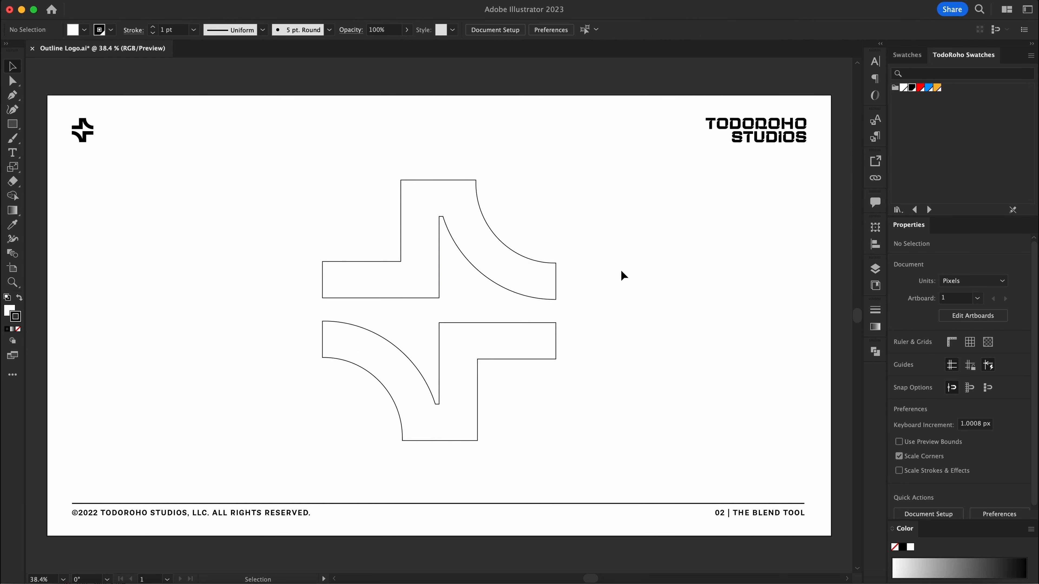
# Step: Increase the symbol outline's stroke weight to 4 pt
pyautogui.press('super+a')
pyautogui.click(949, 371)
pyautogui.click(949, 371)
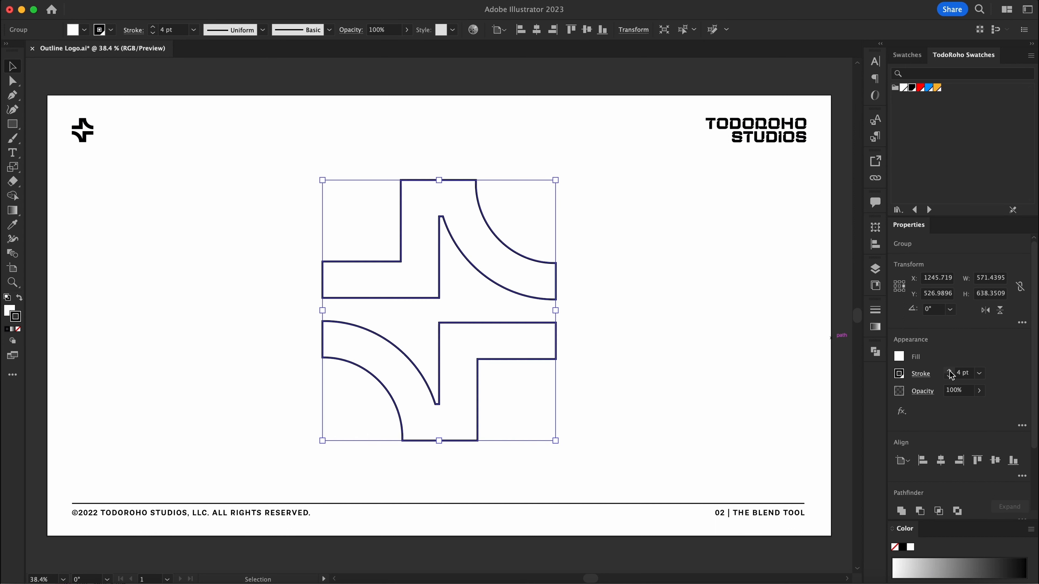
# Step: Increase the symbol outline's stroke weight to 5 pt
pyautogui.click(949, 371)
pyautogui.click(948, 371)
pyautogui.click(631, 345)
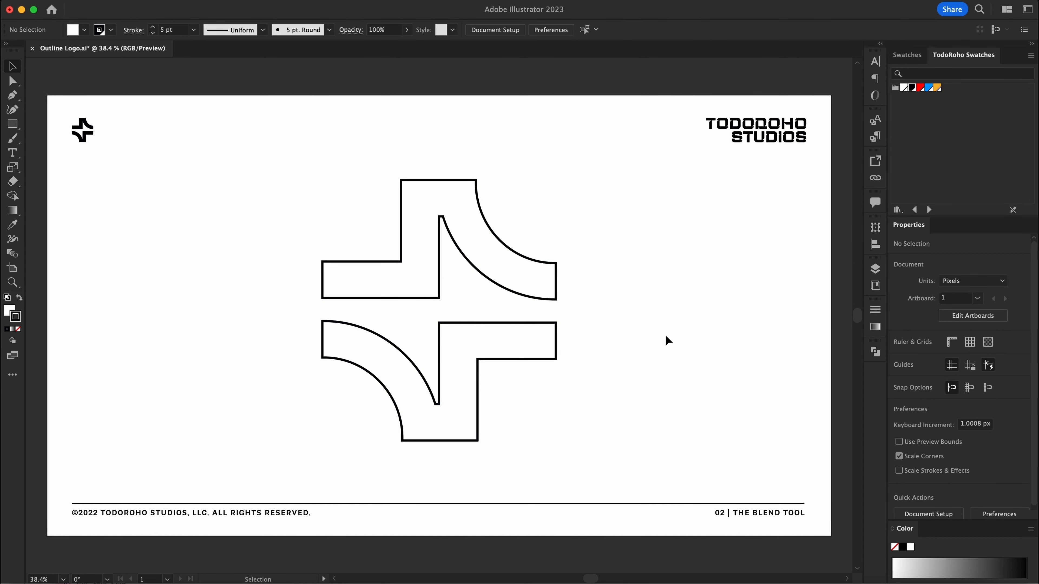
# Step: Distort the symbol in perspective with Free Transform, making its left side taller and its right side shorter
pyautogui.click(552, 338)
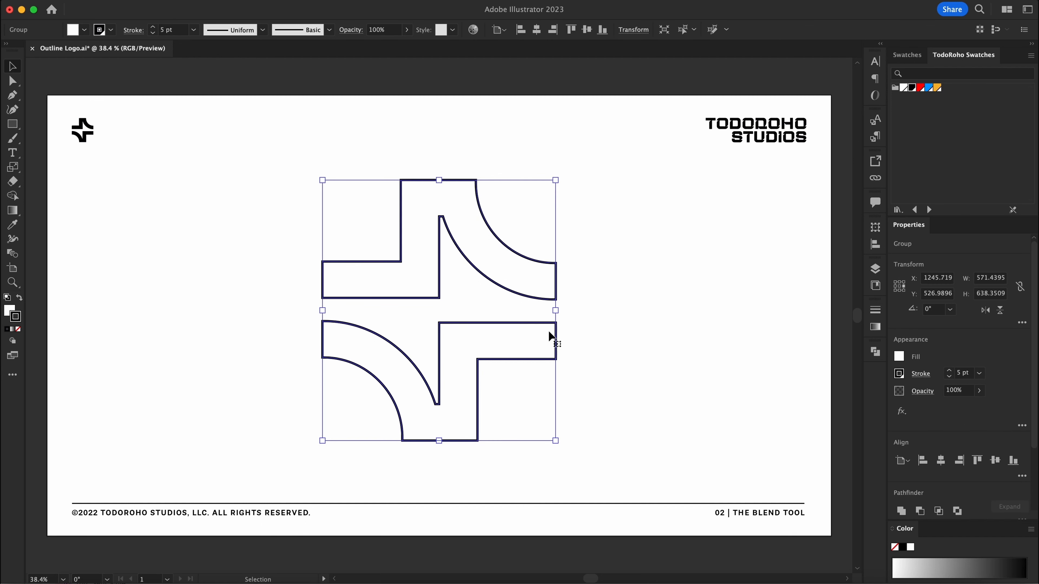
pyautogui.press('e')
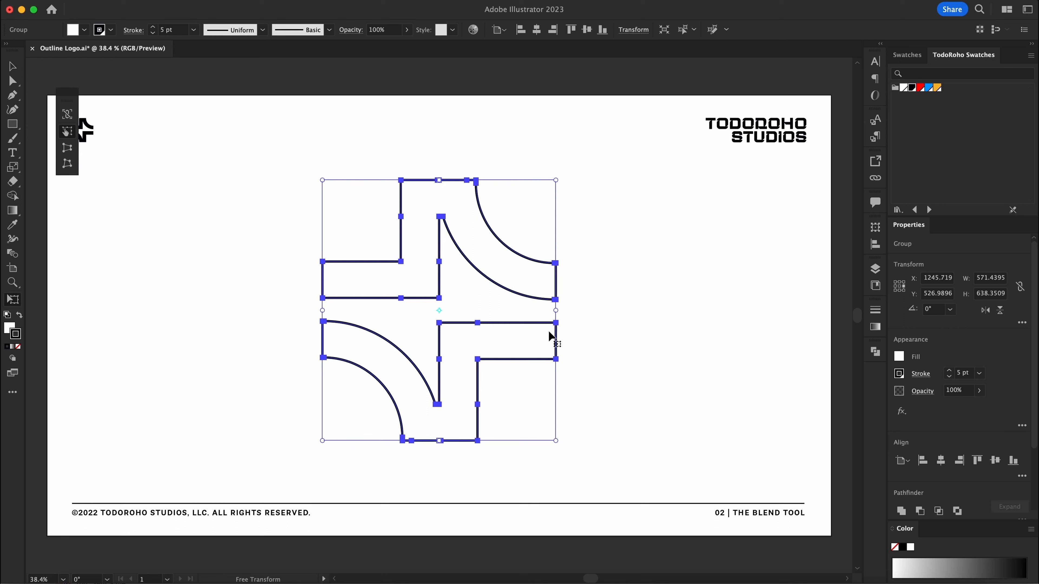
pyautogui.click(67, 148)
pyautogui.moveTo(324, 181); pyautogui.dragTo(328, 160)
pyautogui.moveTo(559, 182); pyautogui.dragTo(562, 204)
pyautogui.press('super')
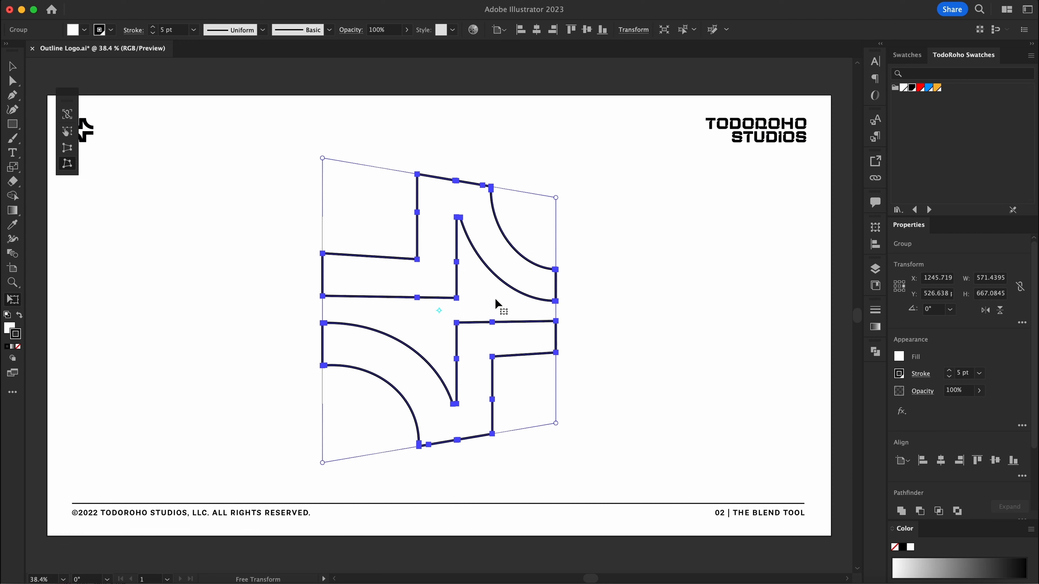
pyautogui.press('v')
pyautogui.click(700, 343)
# Step: Narrow the distorted symbol to about 543 px wide and about 672 px high with Free Transform
pyautogui.press('e')
pyautogui.moveTo(543, 292); pyautogui.dragTo(551, 305)
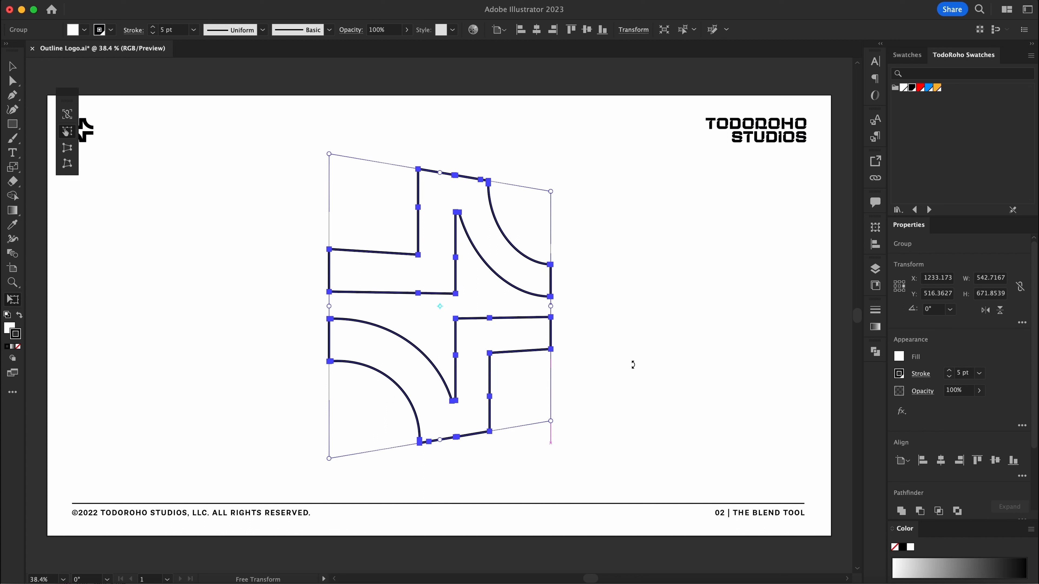
pyautogui.press('v')
pyautogui.click(632, 365)
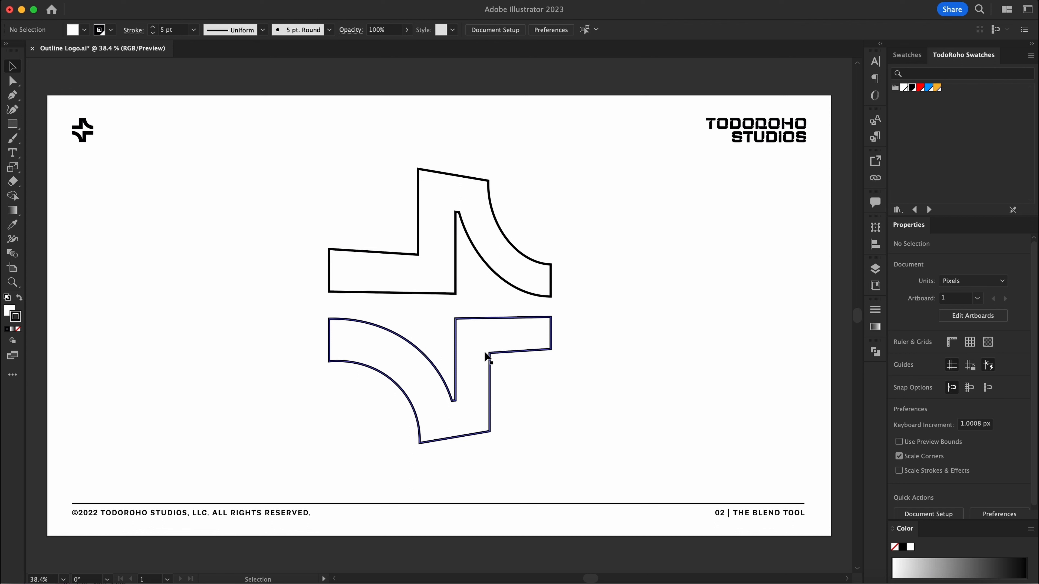
# Step: Duplicate the distorted symbol horizontally to the left and send the copy behind the original
pyautogui.click(483, 351)
pyautogui.moveTo(481, 339); pyautogui.dragTo(407, 336)
pyautogui.press('super')
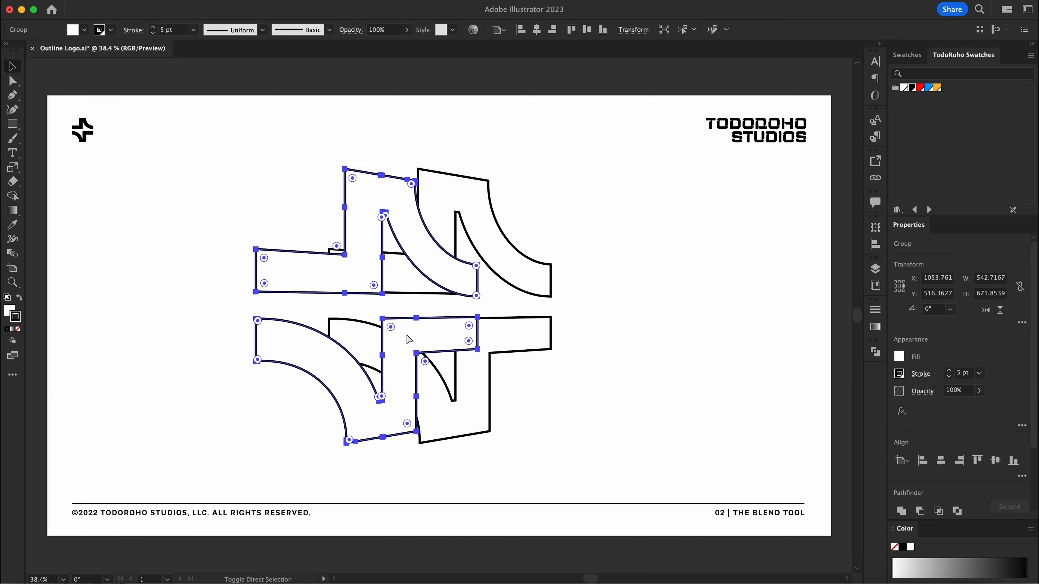
pyautogui.press('super+[')
pyautogui.click(643, 377)
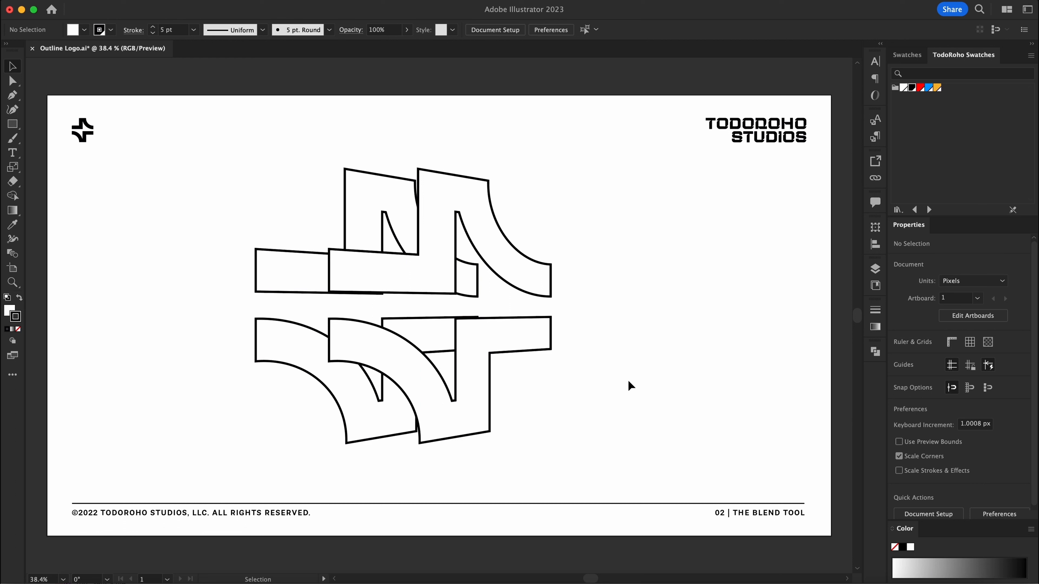
# Step: Blend the rear copy of the symbol with the front symbol using the Blend tool
pyautogui.press('w')
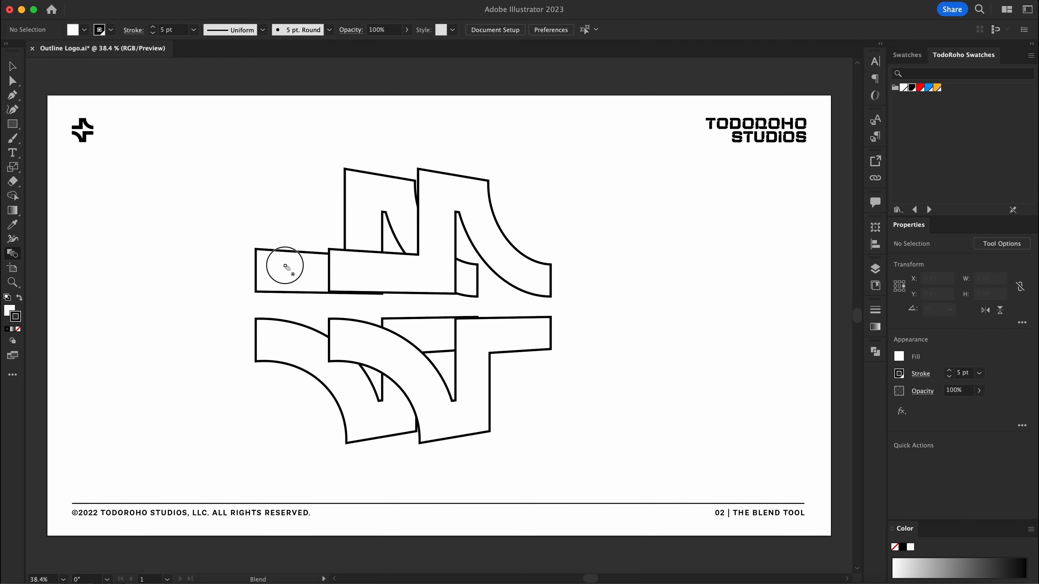
pyautogui.click(391, 267)
pyautogui.press('super+shift+a')
pyautogui.press('v')
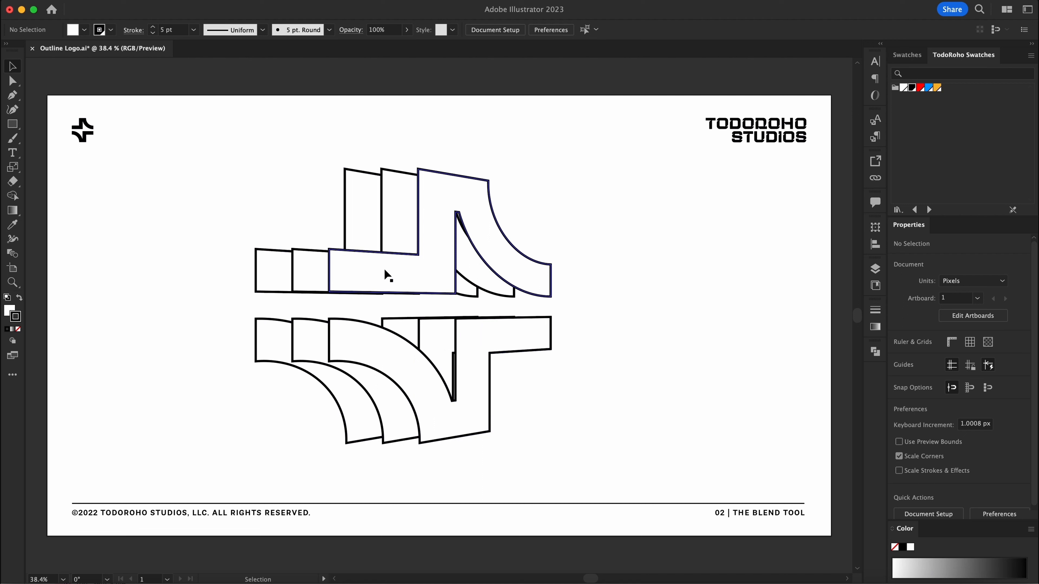
# Step: Set the symbol blend's spacing to Specified Steps, with enough steps for a series of closely spaced outlines
pyautogui.click(380, 274)
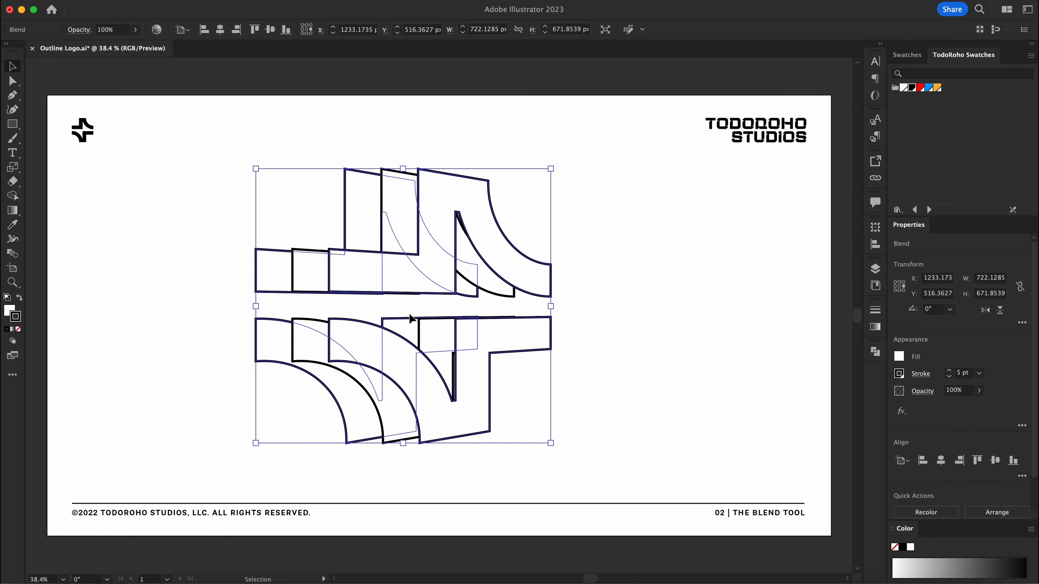
pyautogui.press('w')
pyautogui.press('Return')
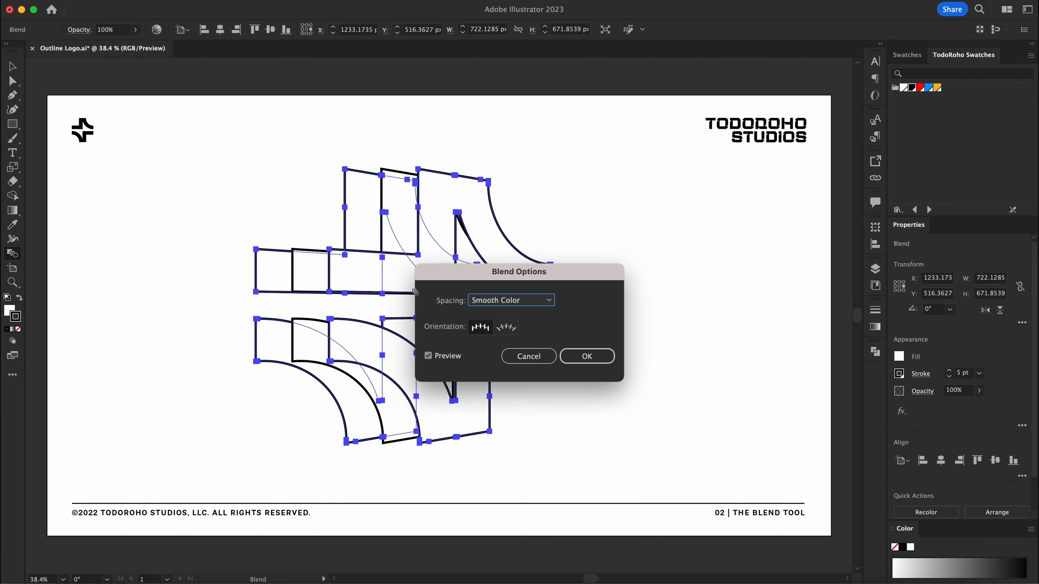
pyautogui.click(499, 300)
pyautogui.click(519, 326)
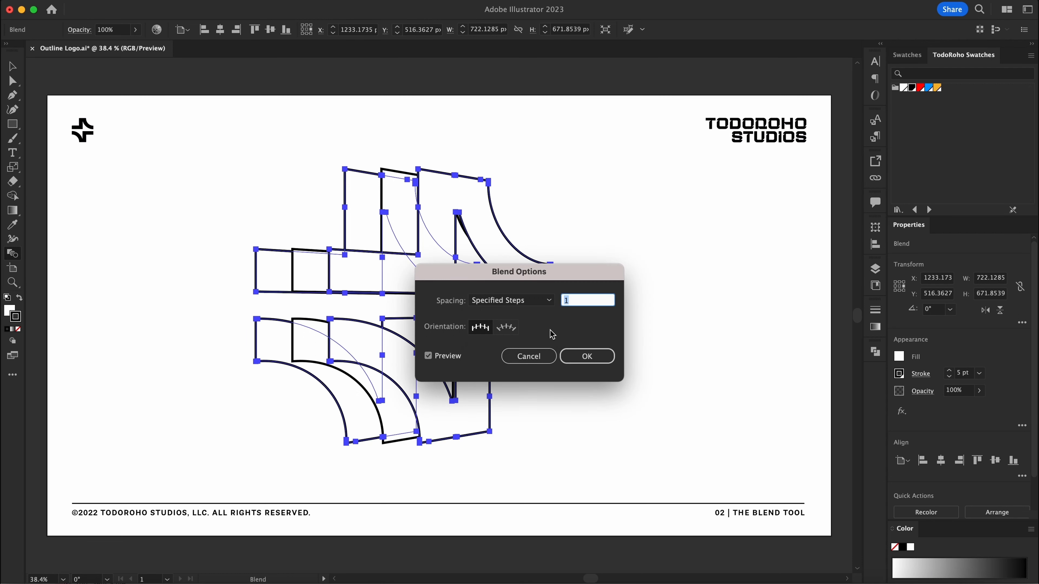
pyautogui.press('Return')
pyautogui.press('v')
pyautogui.click(276, 197)
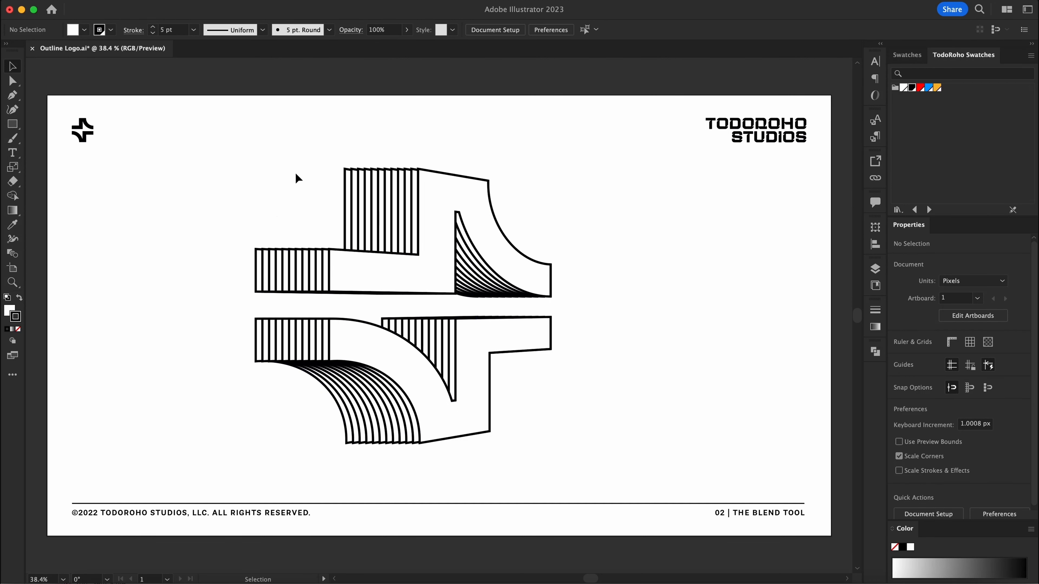
# Step: Isolate the blend and scale its rear outline down to about 424 by 525 px for perspective depth
pyautogui.doubleClick(271, 264)
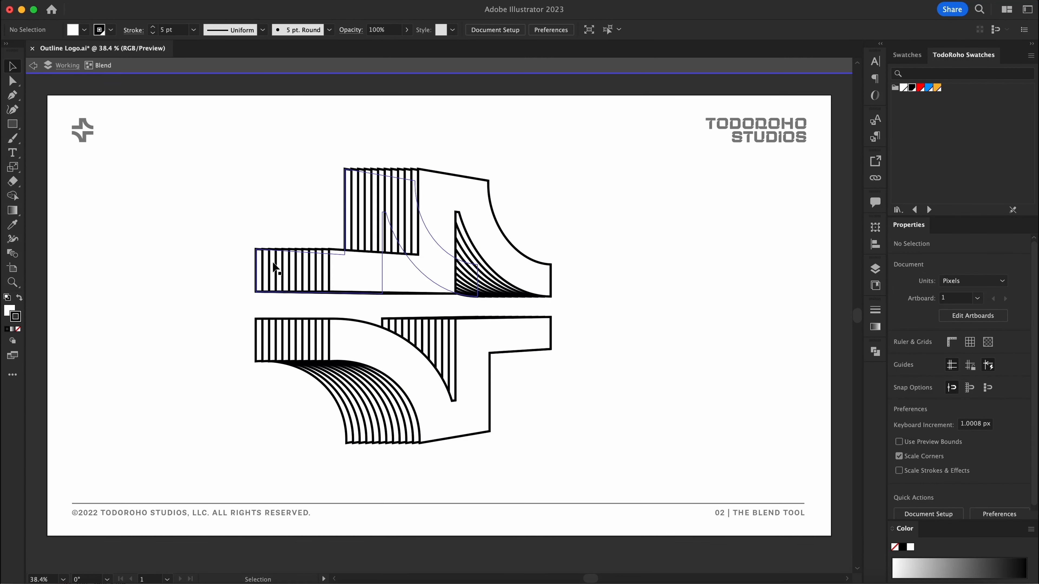
pyautogui.click(283, 270)
pyautogui.press('s')
pyautogui.moveTo(563, 125); pyautogui.dragTo(523, 165)
pyautogui.press('v')
pyautogui.click(546, 186)
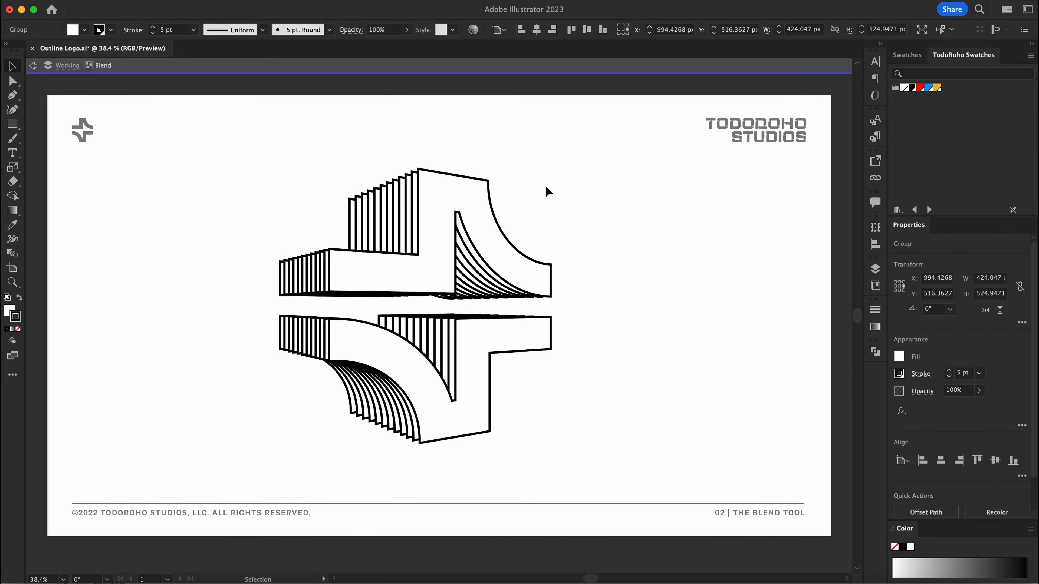
# Step: Leave the blend's isolation mode and try out different placements for the extruded outline
pyautogui.doubleClick(573, 223)
pyautogui.moveTo(576, 244); pyautogui.dragTo(460, 246)
pyautogui.moveTo(476, 304); pyautogui.dragTo(417, 275)
pyautogui.moveTo(417, 275); pyautogui.dragTo(506, 264)
pyautogui.moveTo(507, 263); pyautogui.dragTo(458, 313)
pyautogui.moveTo(415, 295); pyautogui.dragTo(457, 297)
pyautogui.moveTo(584, 293); pyautogui.dragTo(625, 344)
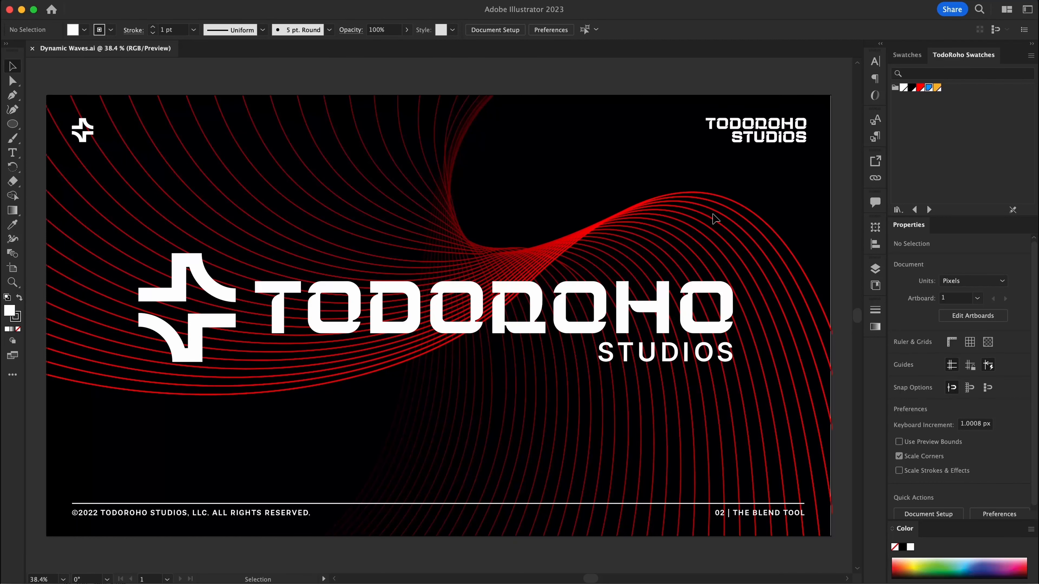
# Step: Hide the Final layer in the Dynamic Waves file
pyautogui.click(875, 270)
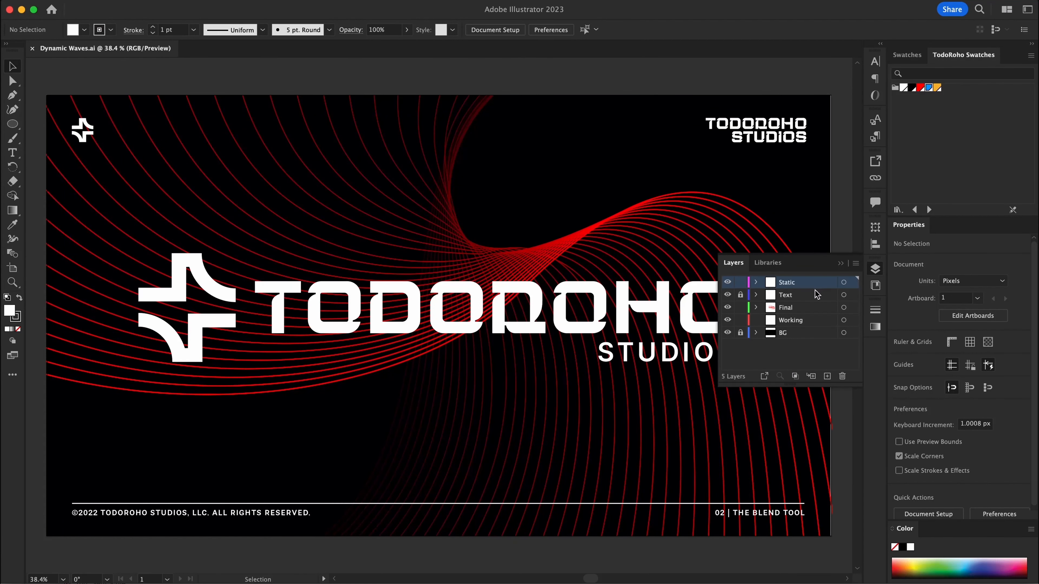
pyautogui.click(726, 310)
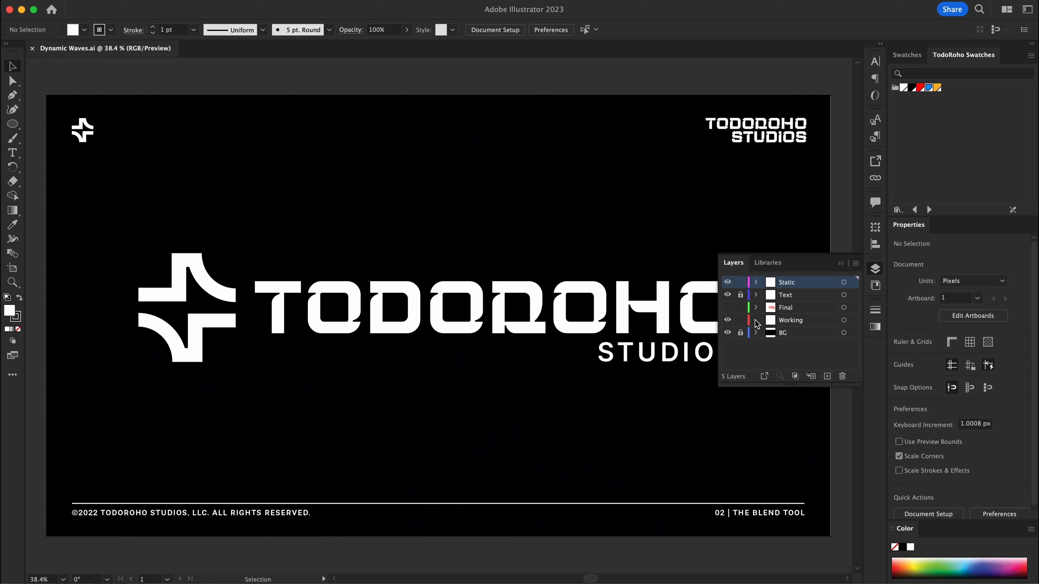
pyautogui.click(838, 227)
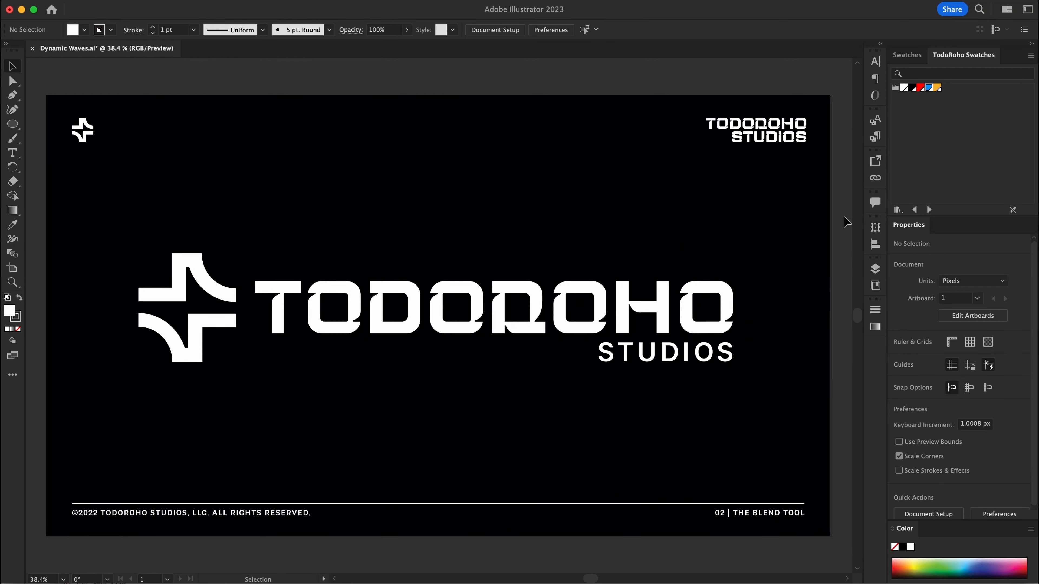
# Step: Draw a wavy 1 pt red curve without fill from the artboard's lower-left corner to above its upper-right part using the Pen tool
pyautogui.press('p')
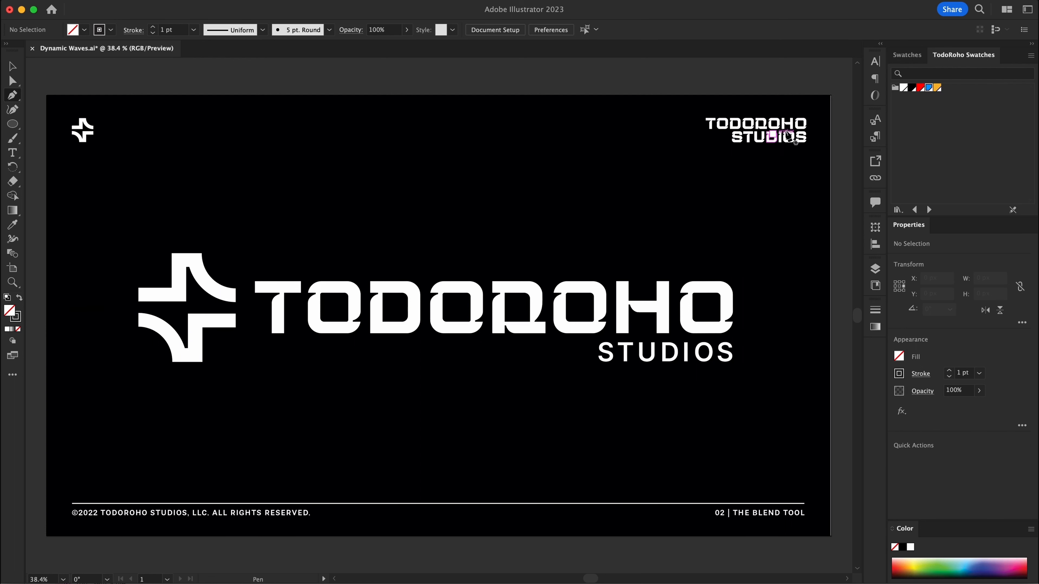
pyautogui.click(919, 88)
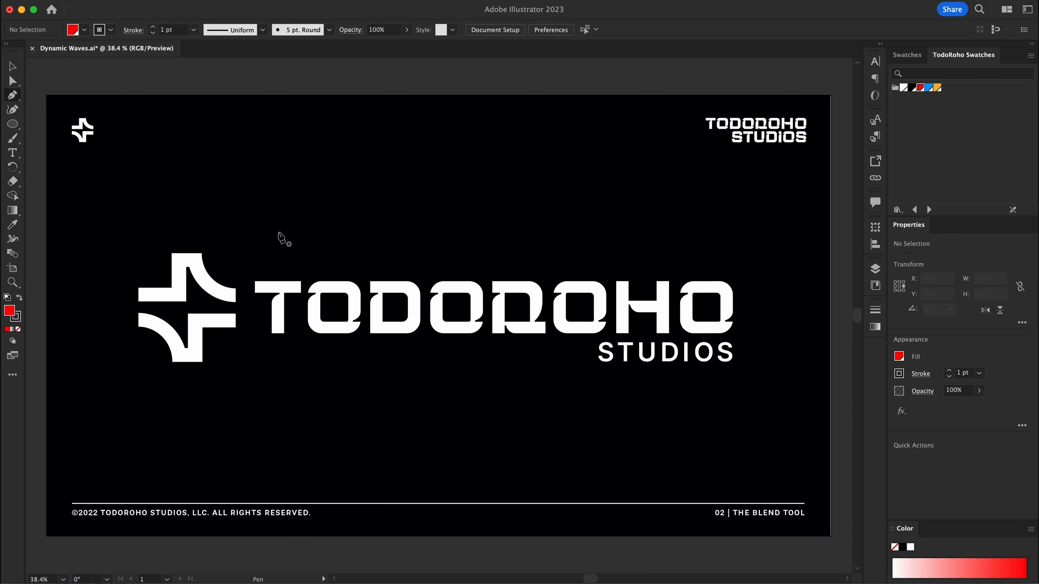
pyautogui.click(19, 297)
pyautogui.click(17, 329)
pyautogui.click(72, 548)
pyautogui.moveTo(102, 497); pyautogui.dragTo(117, 463)
pyautogui.moveTo(380, 395); pyautogui.dragTo(523, 395)
pyautogui.moveTo(568, 213); pyautogui.dragTo(545, 132)
pyautogui.moveTo(662, 83); pyautogui.dragTo(608, 153)
pyautogui.moveTo(642, 98); pyautogui.dragTo(795, 70)
pyautogui.keyDown('super'); pyautogui.click(769, 144); pyautogui.keyUp('super')
pyautogui.moveTo(702, 163); pyautogui.dragTo(622, 165)
pyautogui.moveTo(602, 229); pyautogui.dragTo(482, 241)
pyautogui.moveTo(456, 407); pyautogui.dragTo(468, 354)
pyautogui.moveTo(400, 514); pyautogui.dragTo(505, 414)
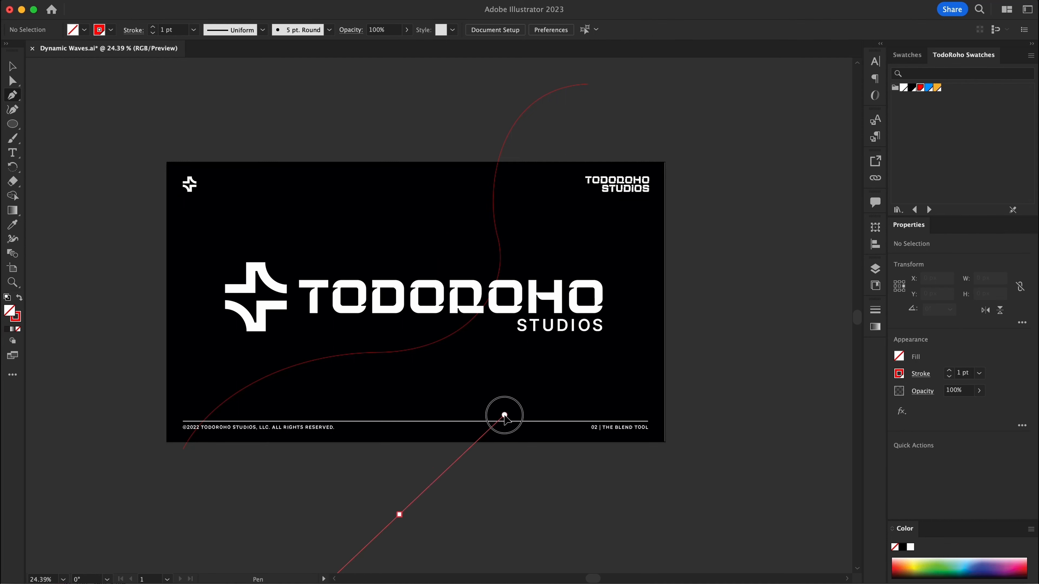
pyautogui.press('super+z')
pyautogui.moveTo(366, 522); pyautogui.dragTo(427, 482)
pyautogui.press('super+z')
pyautogui.moveTo(484, 533); pyautogui.dragTo(570, 415)
pyautogui.moveTo(477, 313); pyautogui.dragTo(450, 204)
pyautogui.click(477, 116)
pyautogui.press('w')
pyautogui.click(505, 139)
pyautogui.click(476, 135)
pyautogui.press('v')
pyautogui.click(606, 228)
pyautogui.press('super+z')
pyautogui.press('super+z')
pyautogui.press('super+z')
pyautogui.press('super+z')
pyautogui.press('super+z')
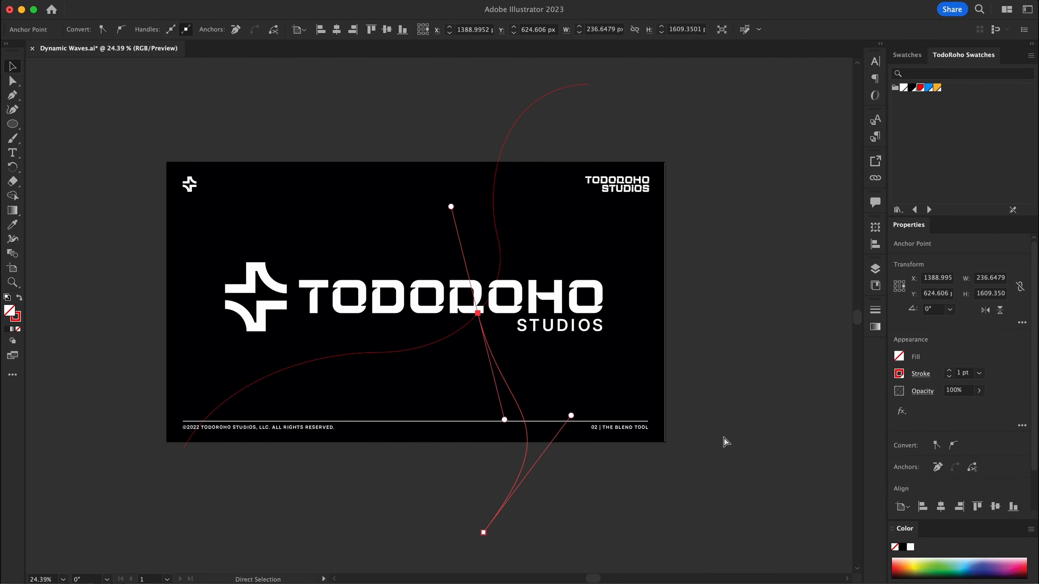
# Step: Draw a second wavy red curve from below the artboard, crossing the first near the wordmark and ending above the artboard
pyautogui.press('p')
pyautogui.click(287, 517)
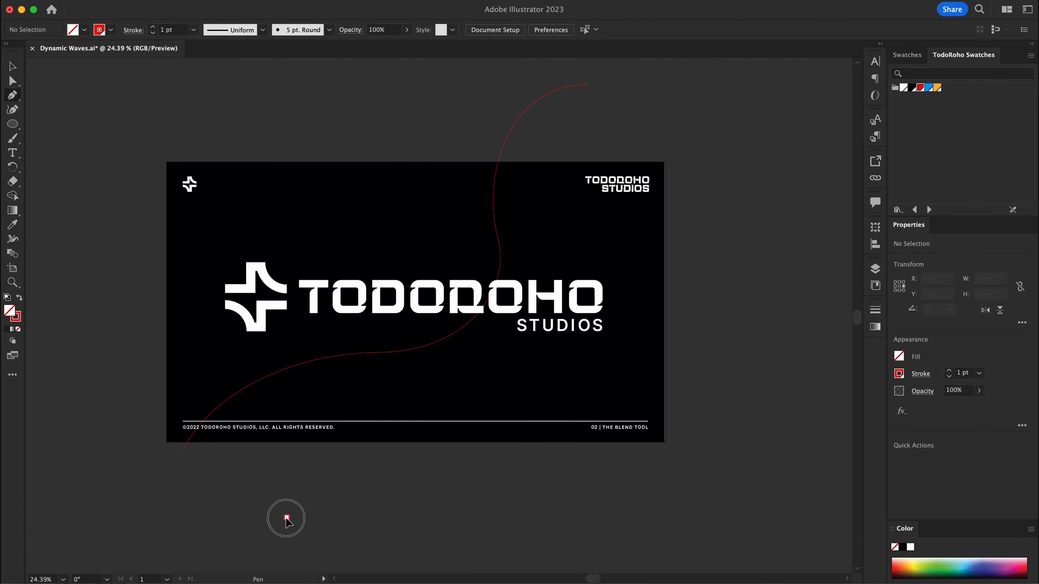
pyautogui.moveTo(379, 409); pyautogui.dragTo(469, 386)
pyautogui.moveTo(473, 287); pyautogui.dragTo(496, 135)
pyautogui.scroll(5, 436, 304)
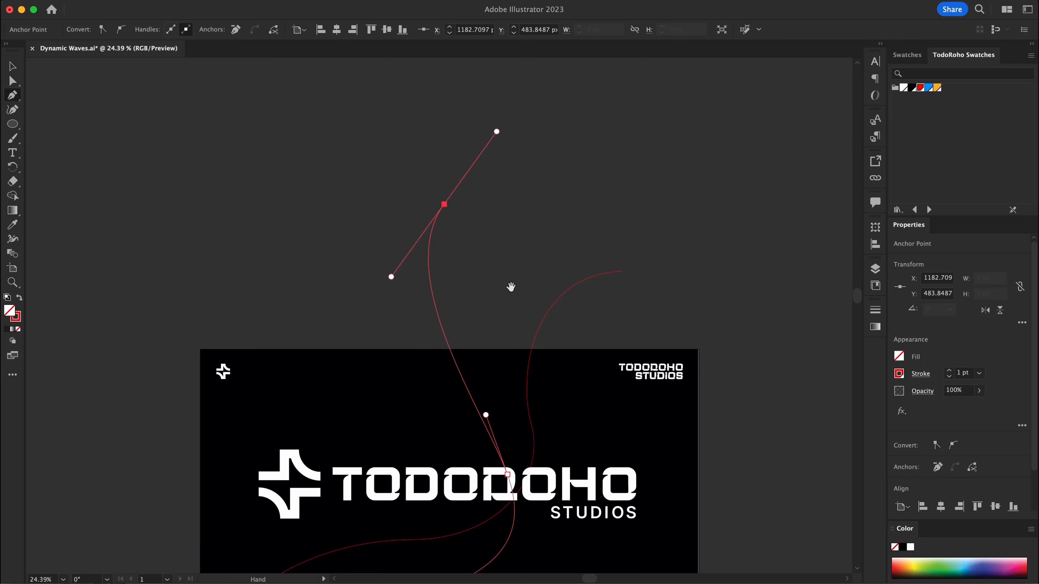
# Step: Fine-tune the first curve's bend by slightly scaling around its upper middle anchor point
pyautogui.press('a')
pyautogui.scroll(4, 478, 286)
pyautogui.click(481, 273)
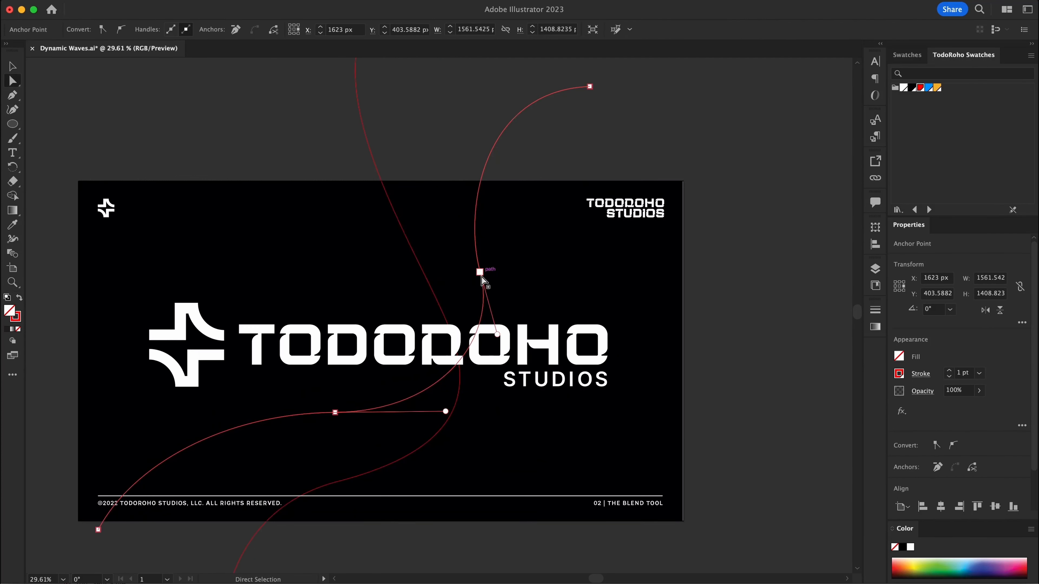
pyautogui.press('r')
pyautogui.press('s')
pyautogui.moveTo(537, 495); pyautogui.dragTo(535, 475)
pyautogui.press('v')
pyautogui.click(531, 565)
# Step: Blend the two red curves with the Blend tool
pyautogui.moveTo(501, 509); pyautogui.dragTo(458, 491)
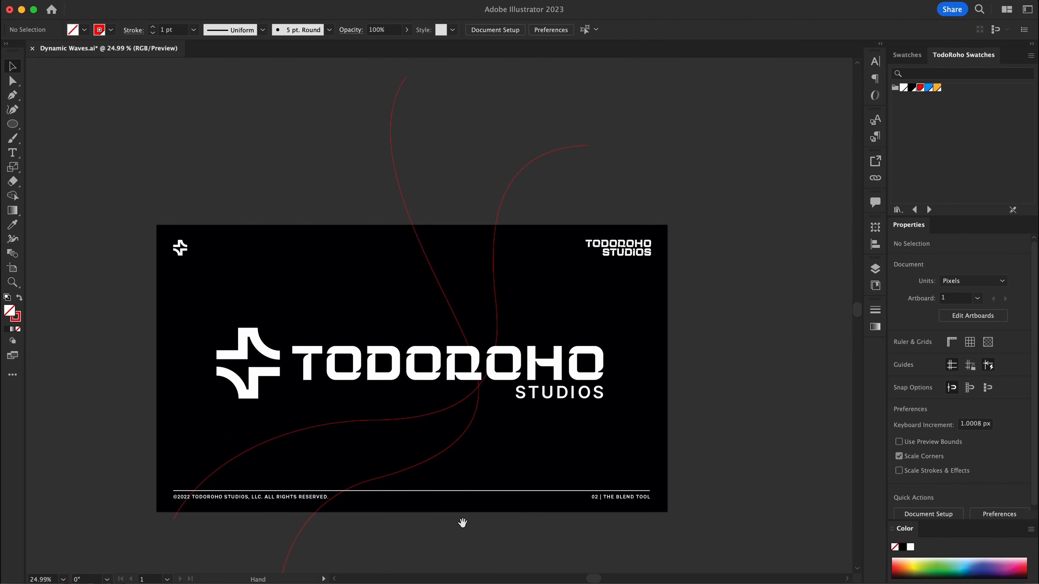
pyautogui.moveTo(476, 422); pyautogui.dragTo(473, 426)
pyautogui.moveTo(461, 296); pyautogui.dragTo(485, 306)
pyautogui.moveTo(488, 415); pyautogui.dragTo(482, 381)
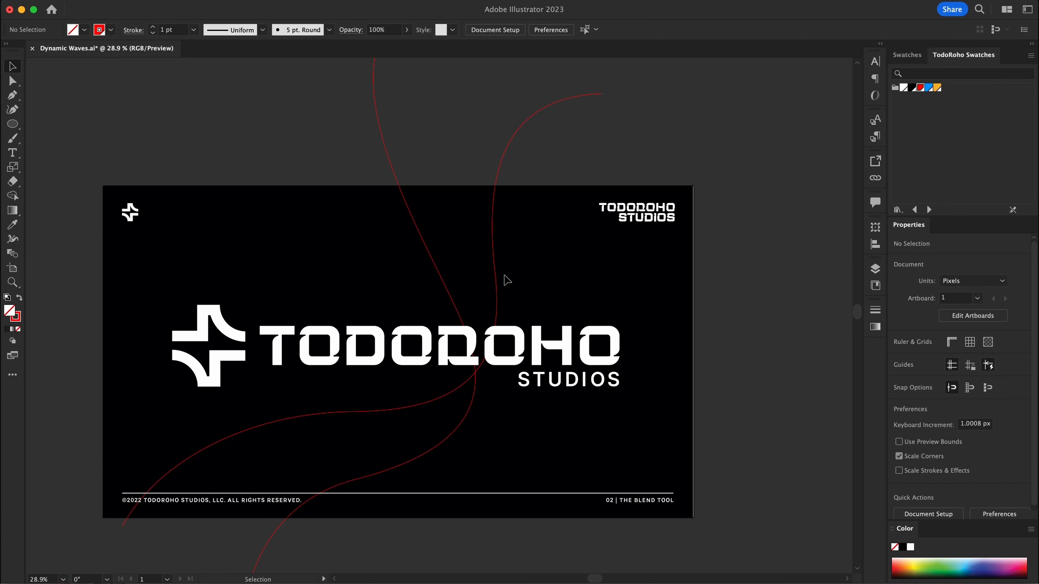
pyautogui.press('w')
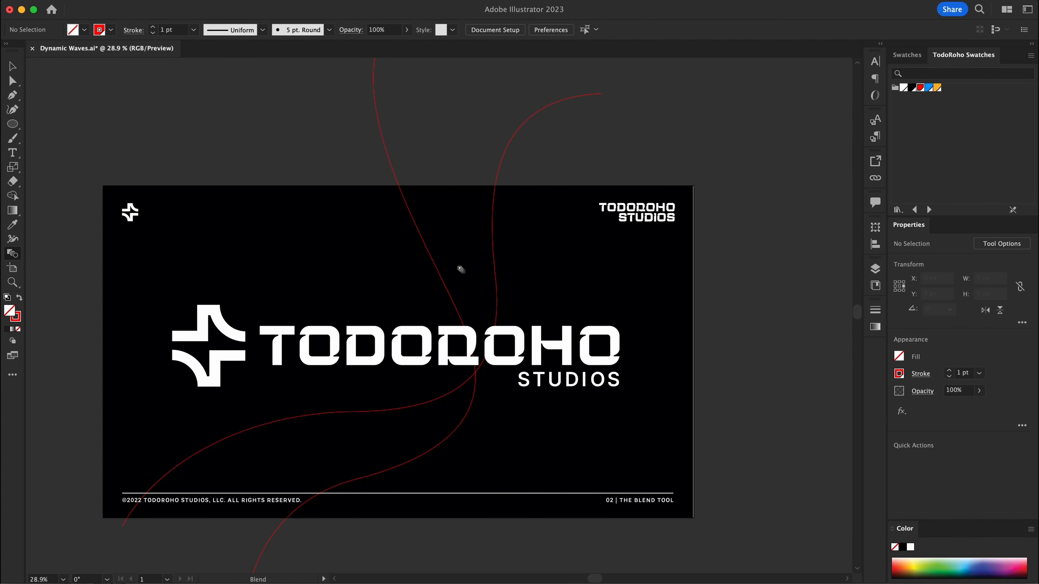
pyautogui.click(437, 265)
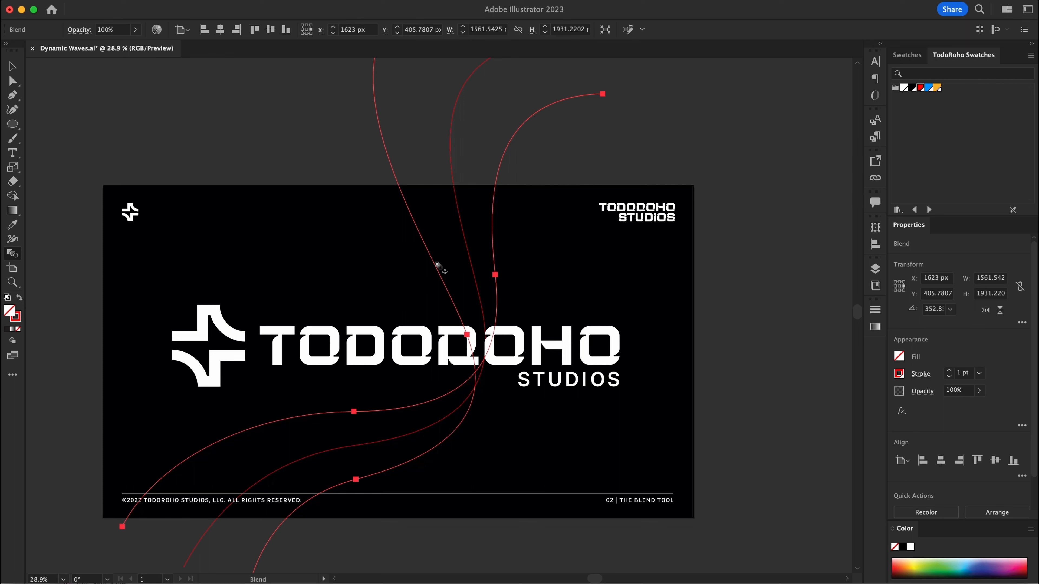
# Step: Set the curve blend's spacing to Specified Steps, with enough steps for a dense band of flowing lines
pyautogui.press('Return')
pyautogui.click(510, 310)
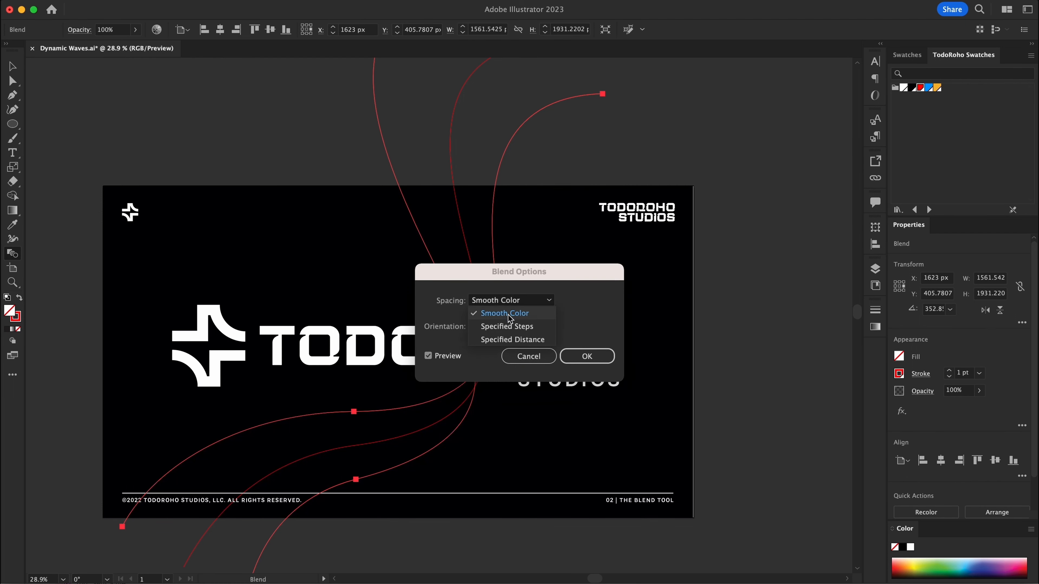
pyautogui.click(509, 325)
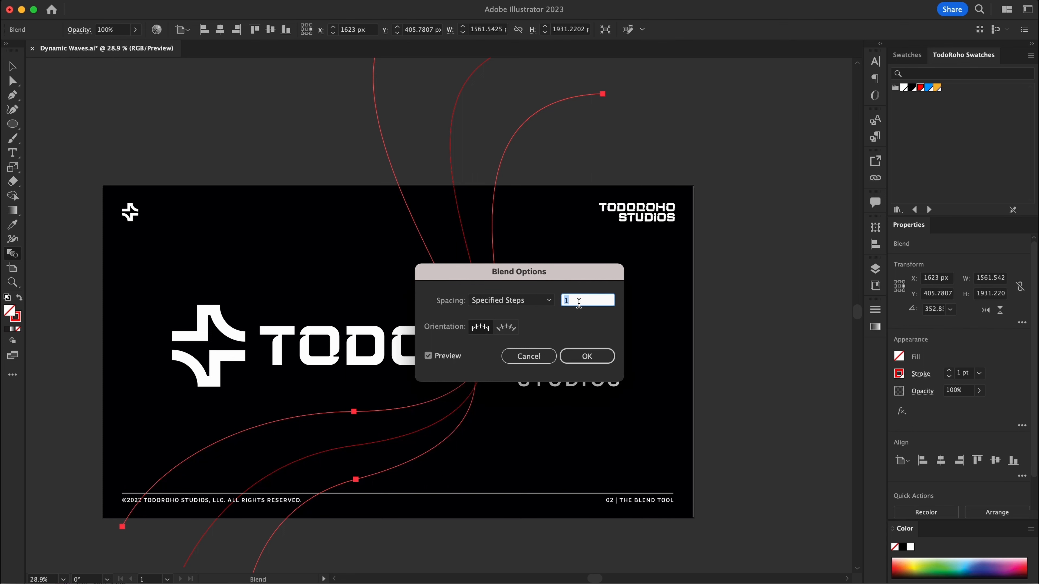
pyautogui.press('Return')
pyautogui.press('v')
pyautogui.click(607, 471)
pyautogui.moveTo(523, 367); pyautogui.dragTo(508, 378)
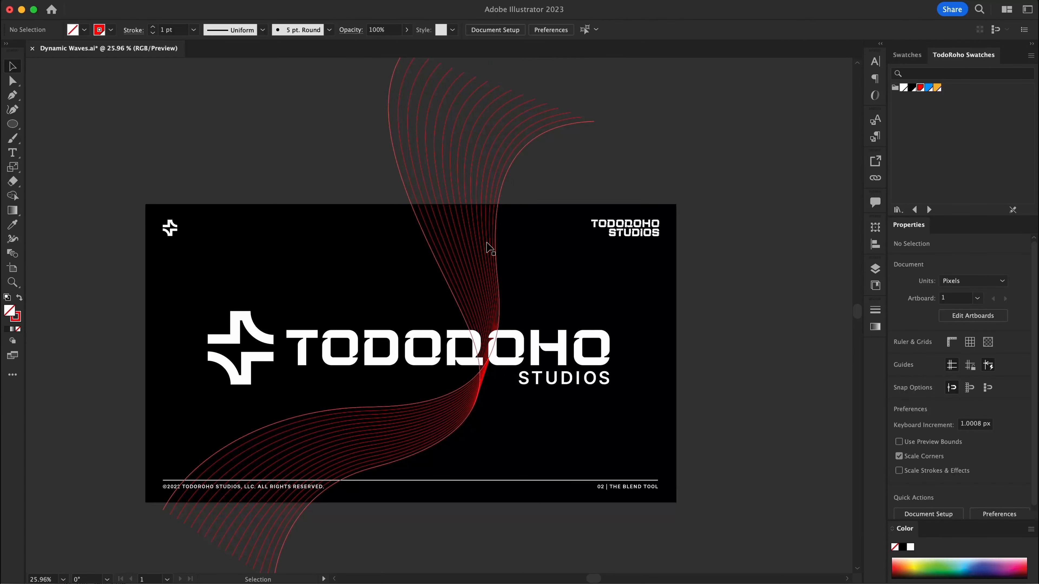
pyautogui.moveTo(463, 303); pyautogui.dragTo(490, 305)
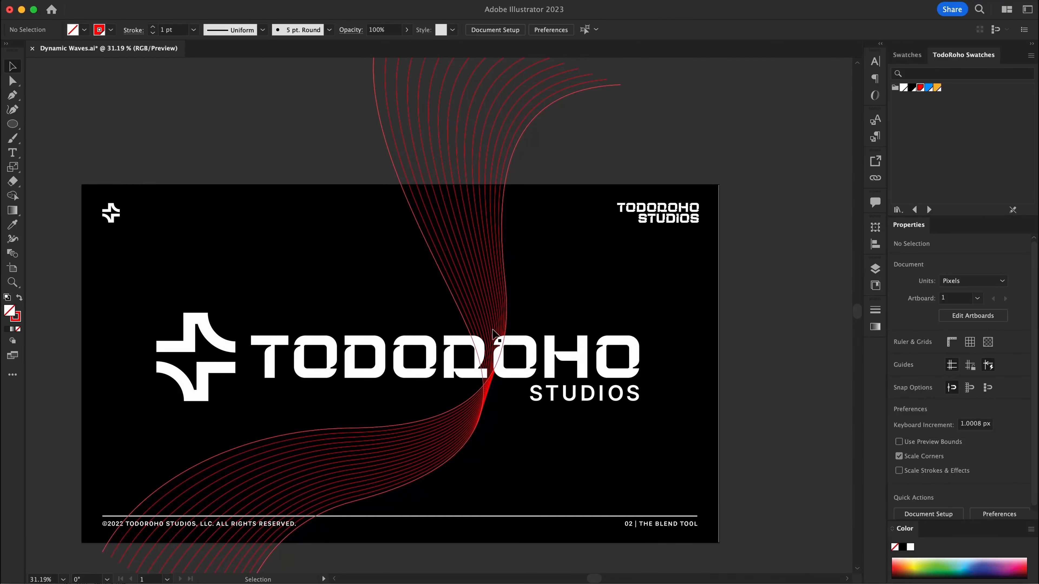
# Step: Reduce the stroke weight of the blend's outer curve nearest the artboard's right edge to 0.5 pt
pyautogui.press('a')
pyautogui.click(507, 302)
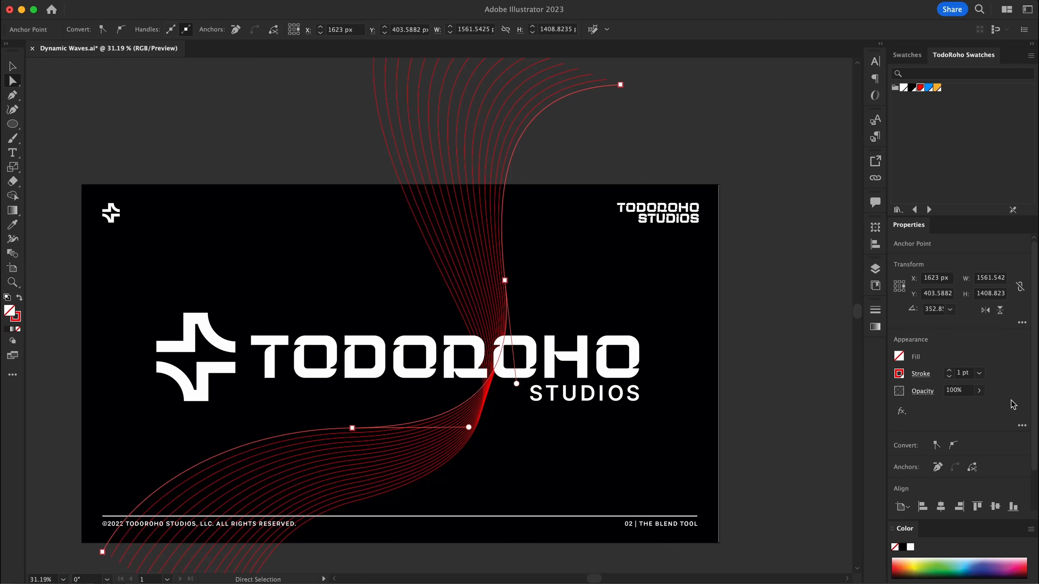
pyautogui.click(949, 379)
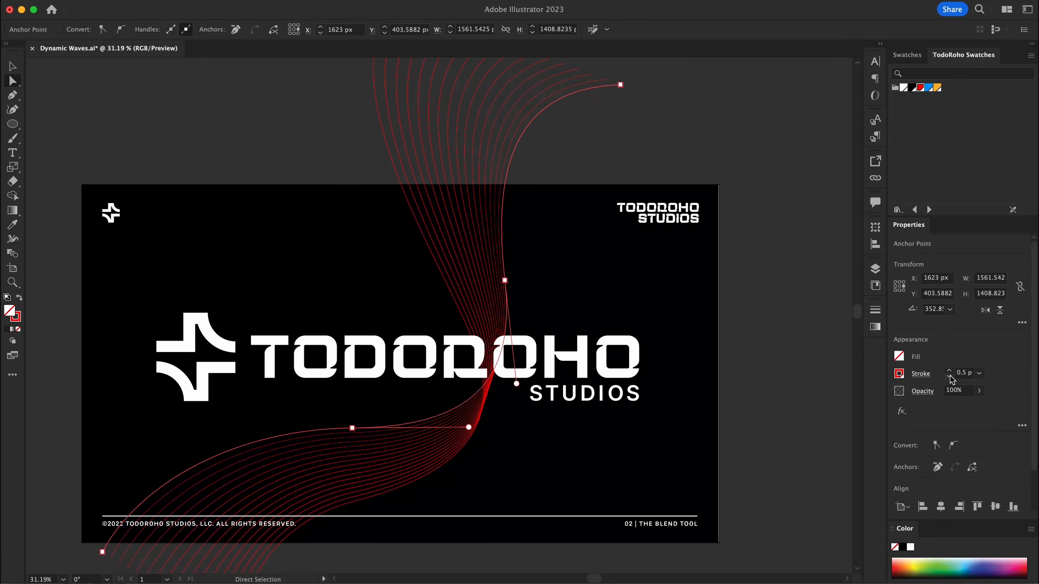
pyautogui.press('v')
pyautogui.click(564, 281)
pyautogui.press('super+space')
pyautogui.moveTo(471, 273); pyautogui.dragTo(555, 341)
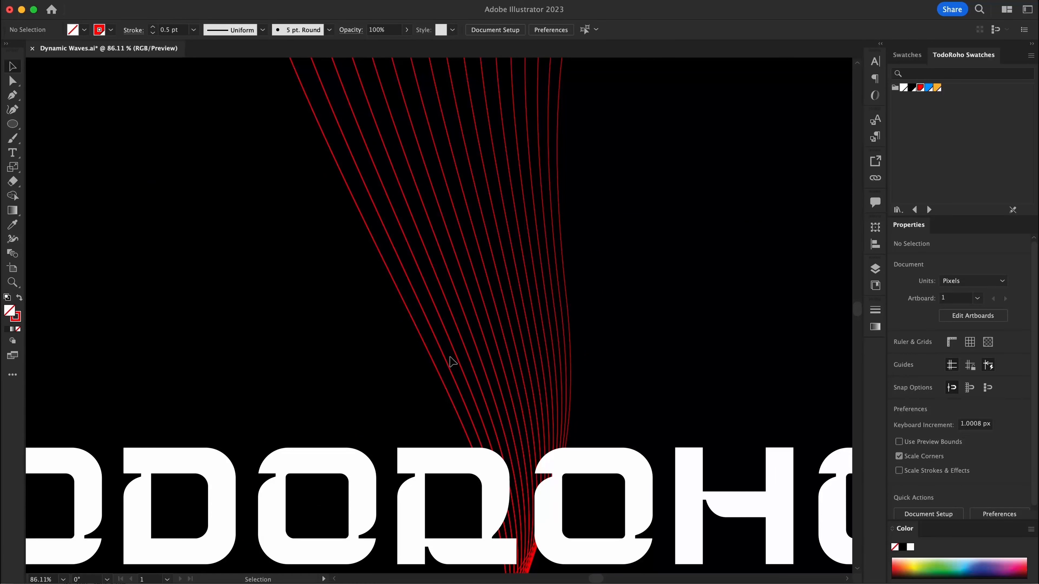
pyautogui.press('super+space')
pyautogui.moveTo(572, 290); pyautogui.dragTo(422, 269)
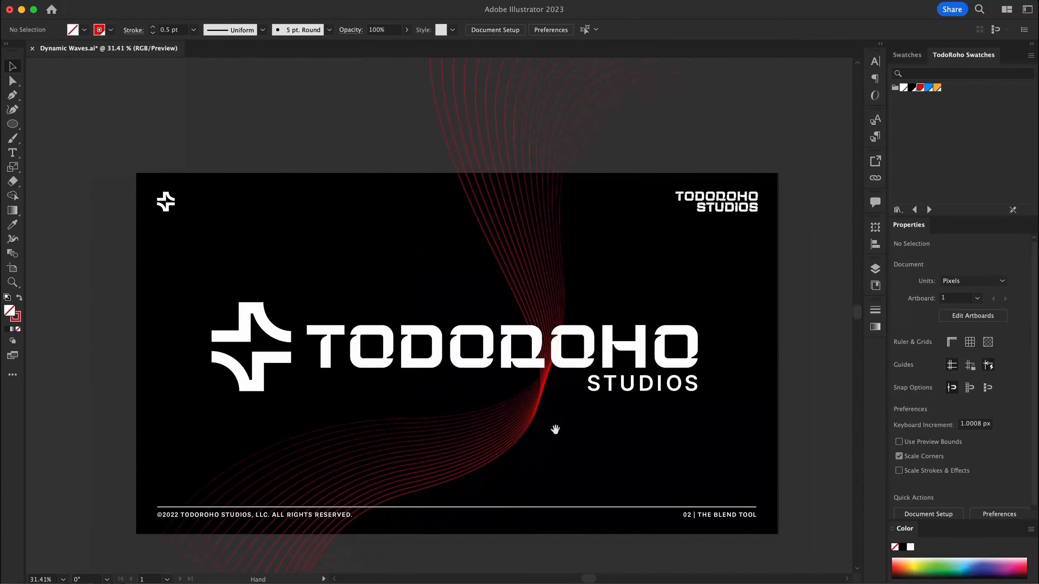
# Step: Increase the stroke weight of the blend's opposite outer curve, nearest the symbol logo, to 1.4 pt
pyautogui.press('super+space')
pyautogui.moveTo(539, 360); pyautogui.dragTo(563, 371)
pyautogui.press('a')
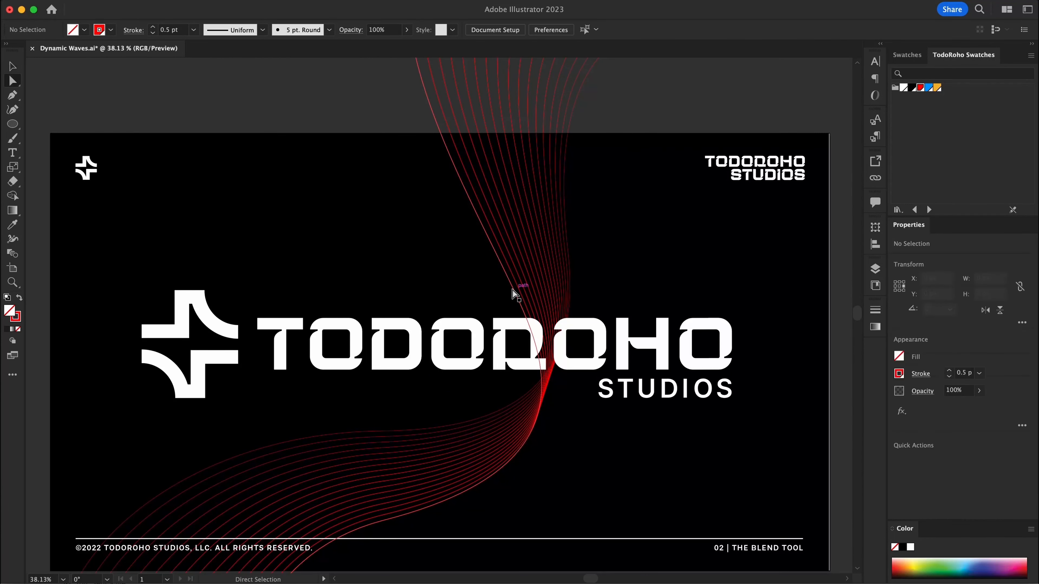
pyautogui.click(512, 290)
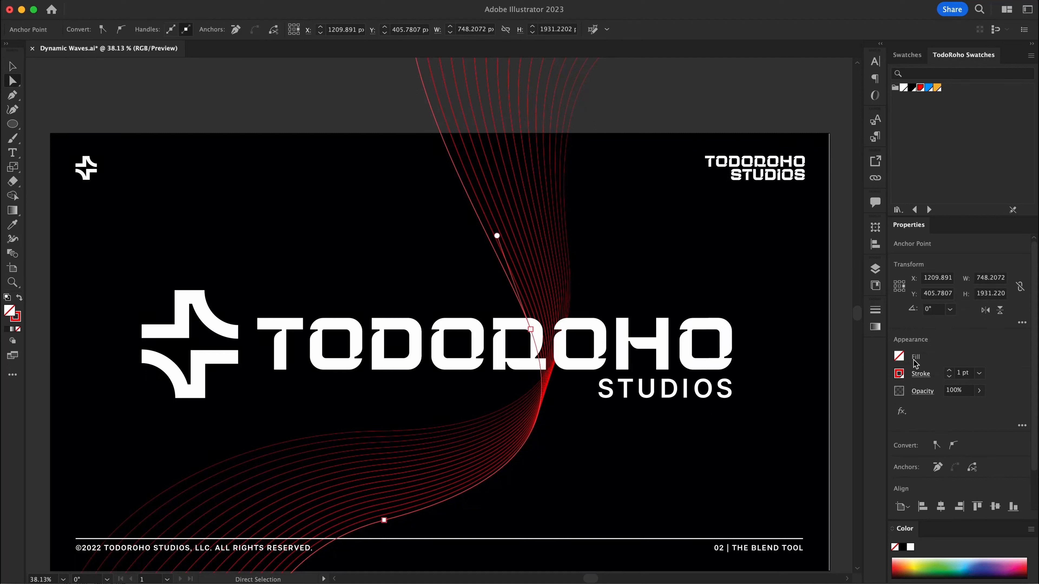
pyautogui.click(949, 370)
pyautogui.click(948, 370)
pyautogui.click(684, 291)
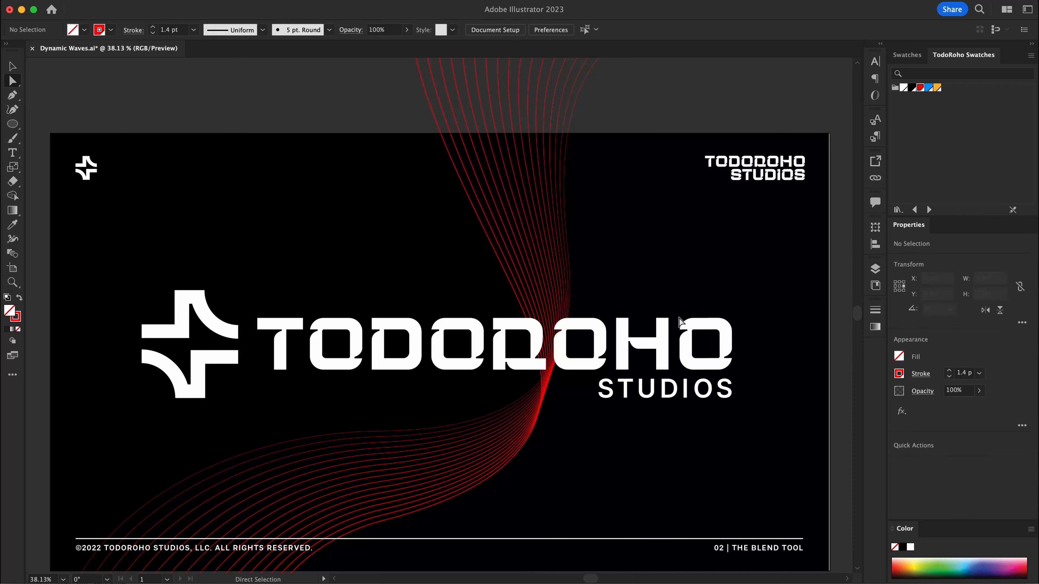
# Step: Lower the opacity of the thin 0.5 pt curve to 56% so the blend fades towards it
pyautogui.press('super+space')
pyautogui.moveTo(665, 290); pyautogui.dragTo(584, 315)
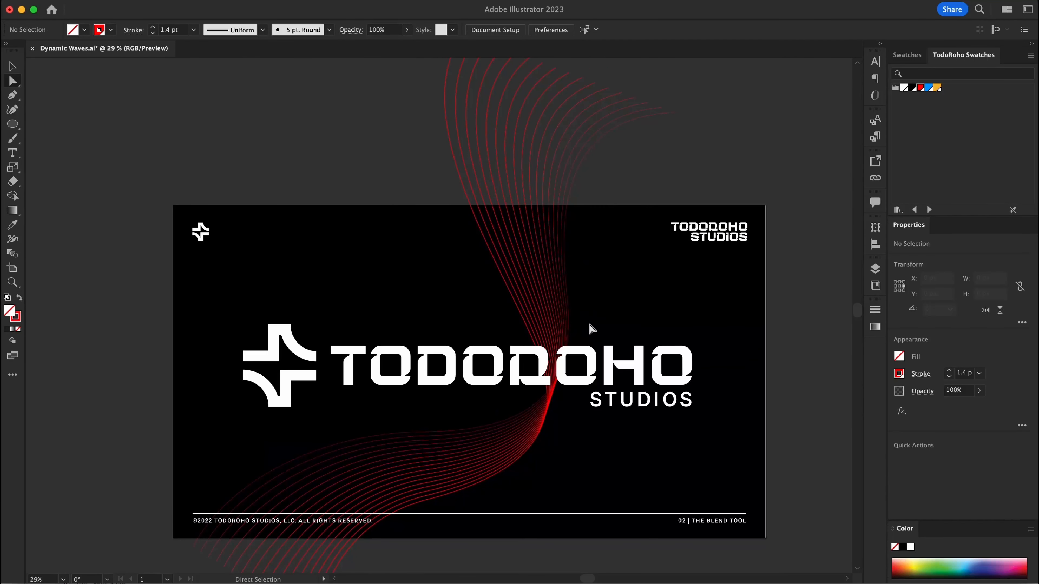
pyautogui.click(567, 295)
pyautogui.click(979, 391)
pyautogui.moveTo(975, 407); pyautogui.dragTo(958, 409)
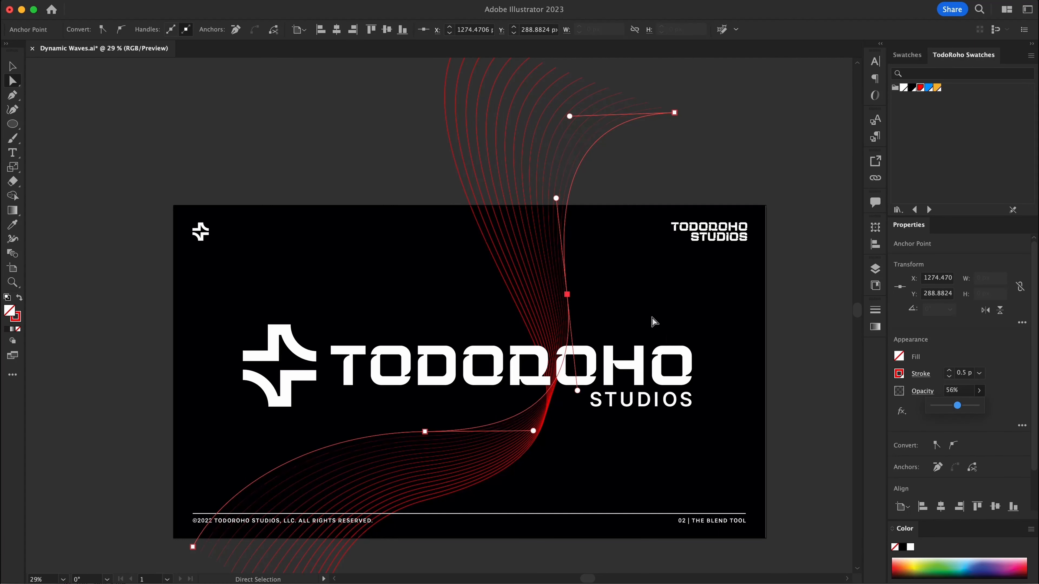
pyautogui.click(637, 306)
pyautogui.moveTo(641, 333); pyautogui.dragTo(647, 315)
pyautogui.scroll(-1, 642, 317)
pyautogui.moveTo(548, 403); pyautogui.dragTo(551, 382)
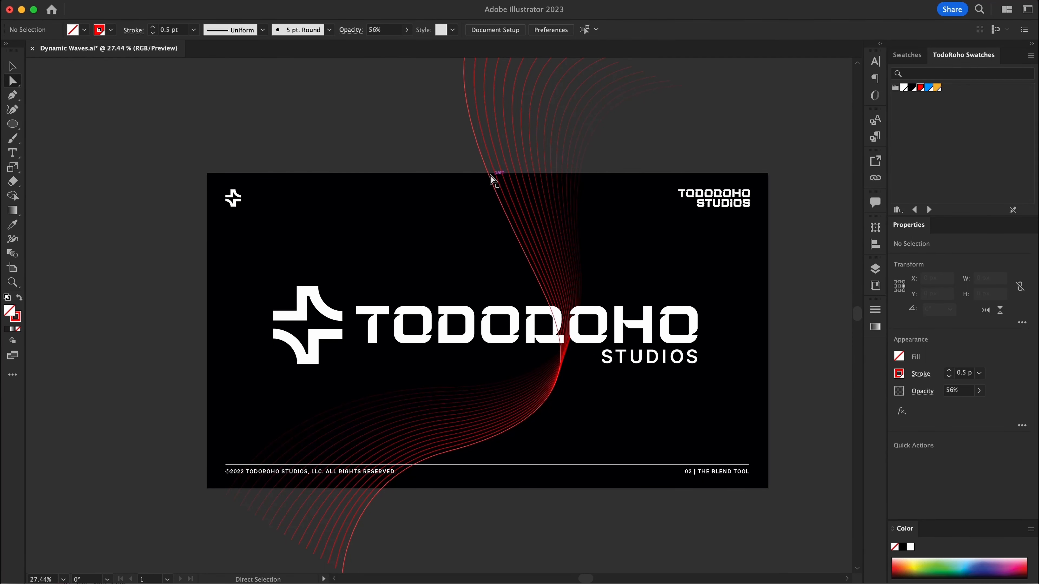
# Step: Move the thicker curve's upper end anchor well to the left above the artboard and lengthen its middle anchor's handle
pyautogui.click(481, 152)
pyautogui.moveTo(481, 151); pyautogui.dragTo(481, 172)
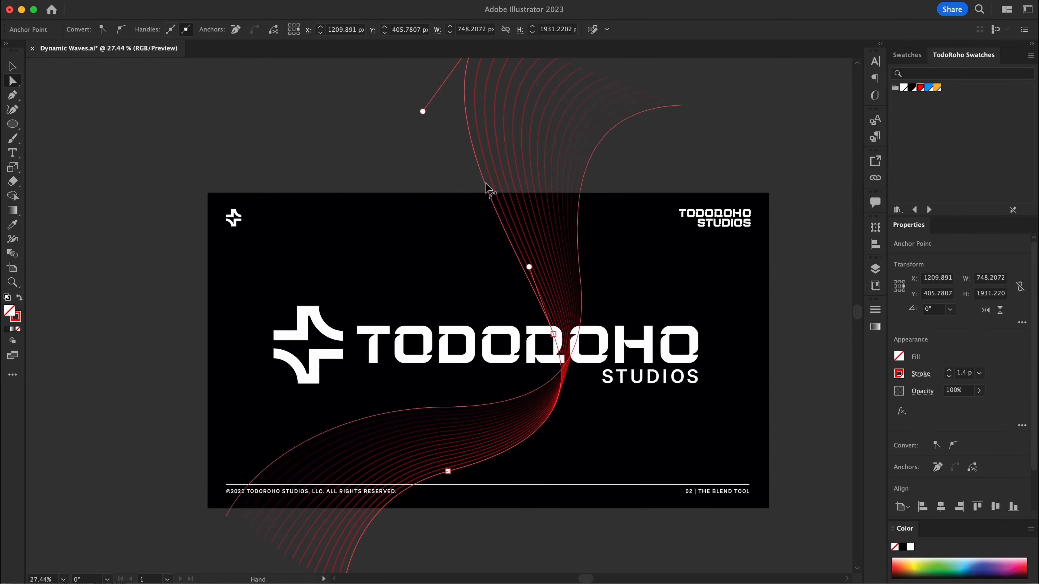
pyautogui.moveTo(514, 126); pyautogui.dragTo(498, 188)
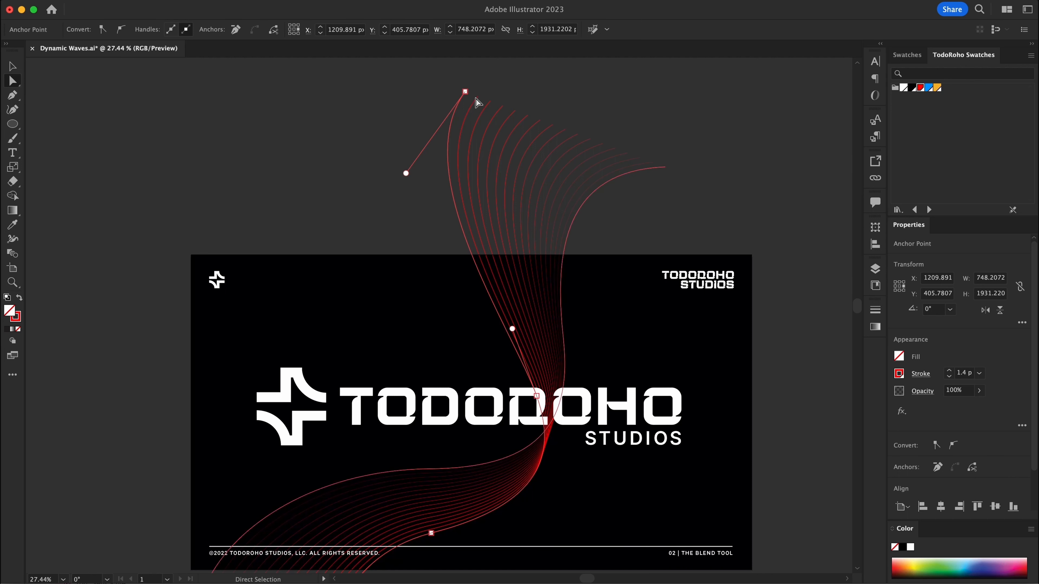
pyautogui.moveTo(465, 92); pyautogui.dragTo(326, 100)
pyautogui.moveTo(515, 331); pyautogui.dragTo(500, 305)
pyautogui.scroll(-3, 531, 376)
pyautogui.scroll(-2, 491, 319)
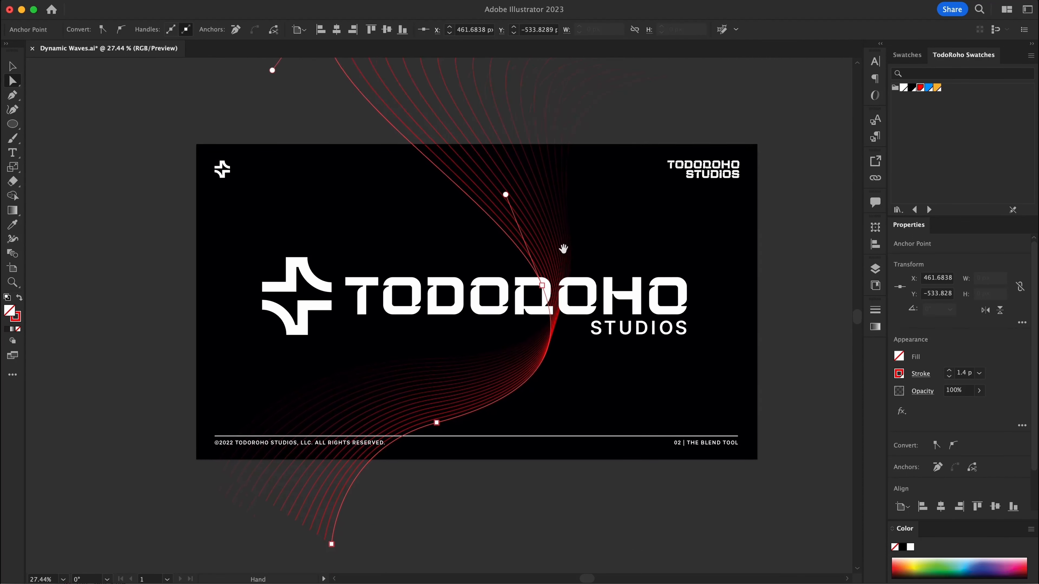
# Step: Move the faint curve's lower end outward beyond the artboard's left edge and raise its lower bend anchor
pyautogui.click(336, 382)
pyautogui.moveTo(216, 468); pyautogui.dragTo(146, 404)
pyautogui.moveTo(435, 358); pyautogui.dragTo(428, 329)
# Step: Shift the thicker curve's bottom end and lower anchor to the right, and rotate that anchor's bend
pyautogui.moveTo(333, 547); pyautogui.dragTo(464, 355)
pyautogui.press('space')
pyautogui.moveTo(491, 353); pyautogui.dragTo(460, 449)
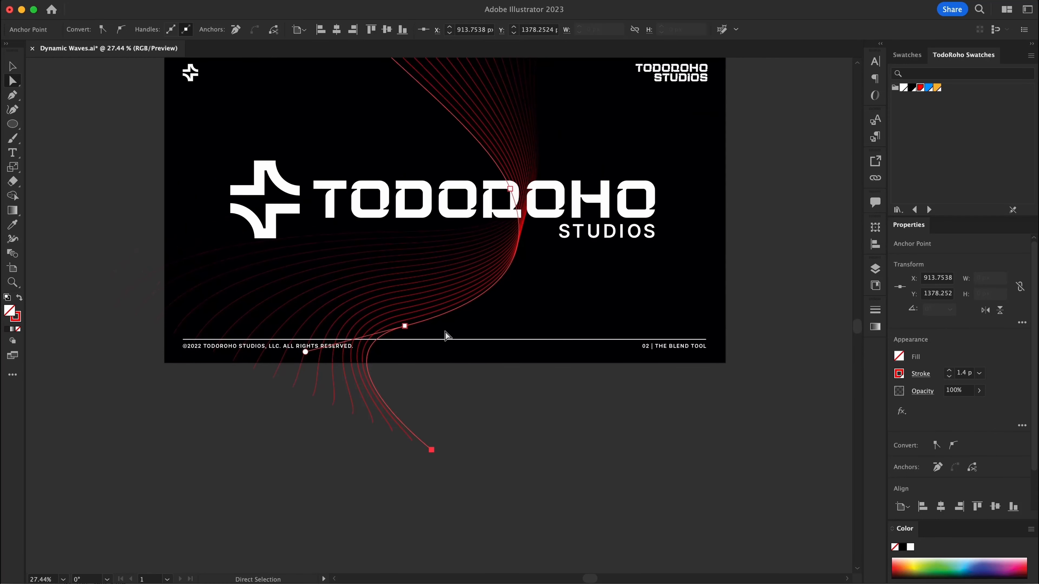
pyautogui.moveTo(407, 326); pyautogui.dragTo(452, 326)
pyautogui.press('r')
pyautogui.moveTo(581, 383); pyautogui.dragTo(566, 292)
pyautogui.press('v')
pyautogui.click(551, 355)
pyautogui.press('space')
pyautogui.press('super+space')
pyautogui.moveTo(551, 355); pyautogui.dragTo(520, 440)
pyautogui.press('super+space')
pyautogui.moveTo(431, 346); pyautogui.dragTo(461, 360)
pyautogui.press('super+space')
pyautogui.click(557, 528)
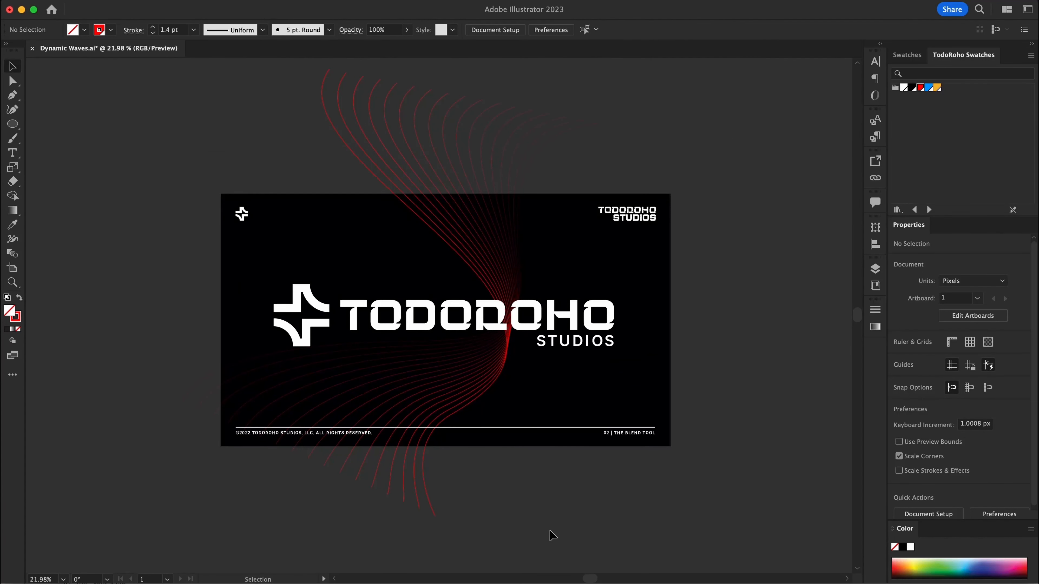
# Step: Delete the wavy blend and draw two long straight red lines crossing near the wordmark and extending past the artboard
pyautogui.click(484, 393)
pyautogui.press('Delete')
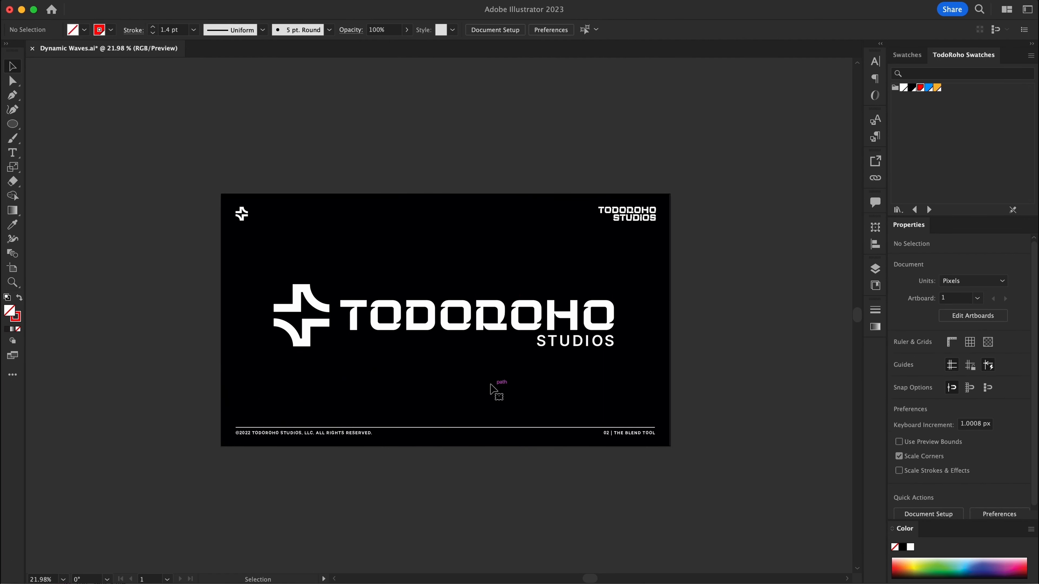
pyautogui.press('\\')
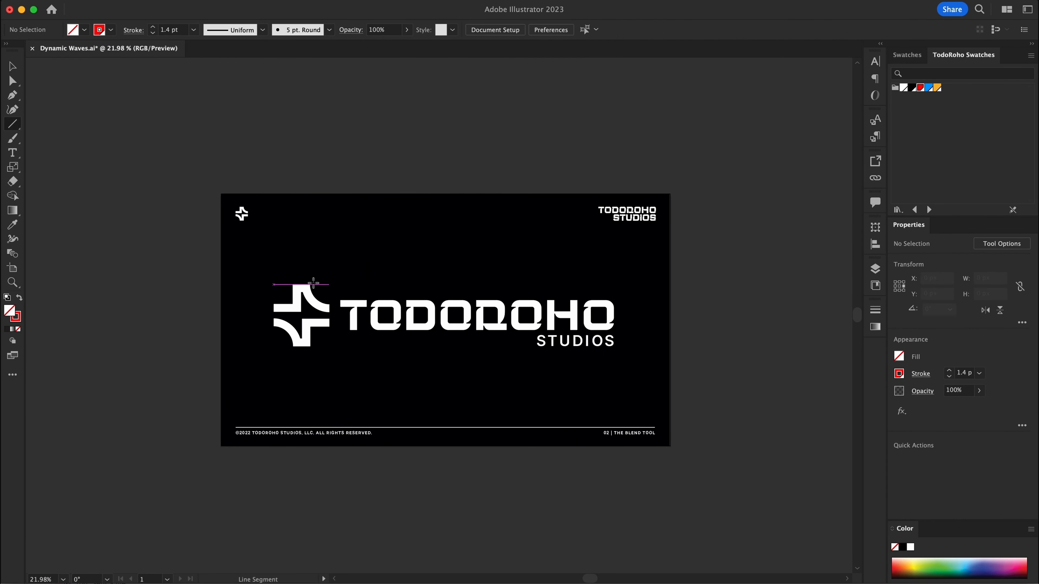
pyautogui.moveTo(325, 145); pyautogui.dragTo(541, 518)
pyautogui.moveTo(148, 430); pyautogui.dragTo(788, 234)
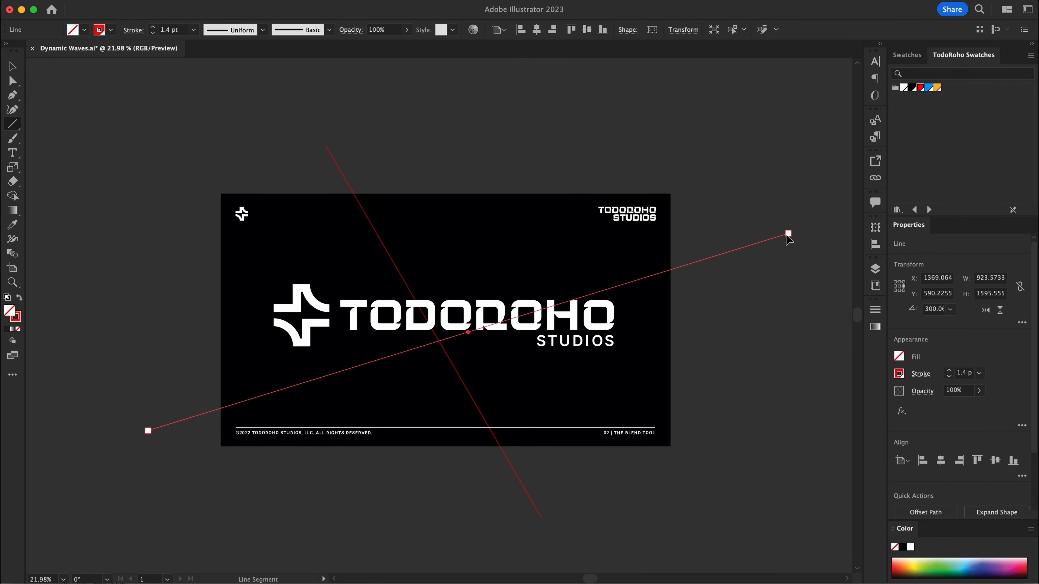
pyautogui.press('v')
pyautogui.click(730, 347)
pyautogui.scroll(3, 425, 332)
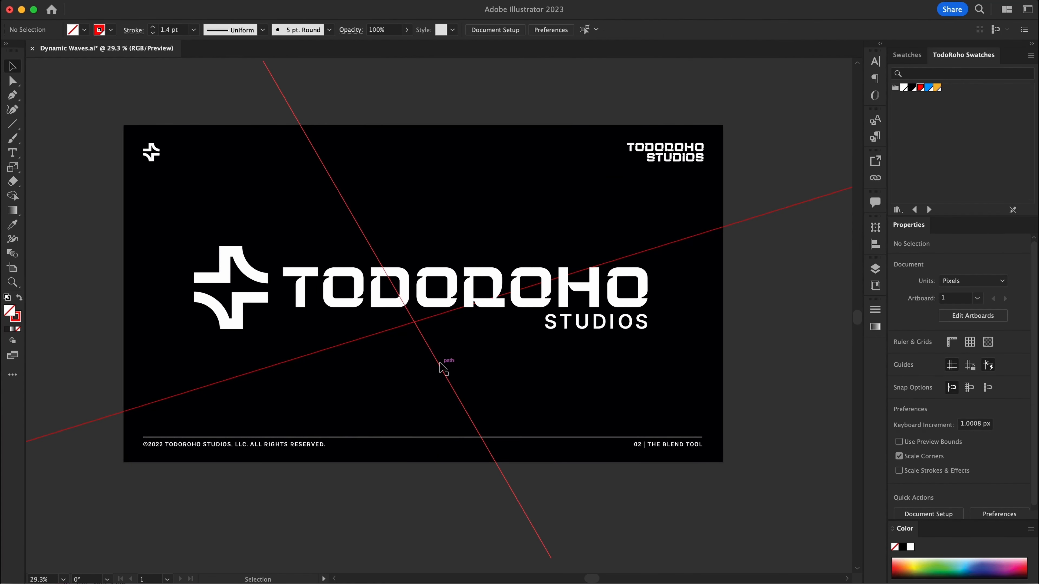
# Step: Blend the two crossing lines and set the blend spacing to 20 specified steps
pyautogui.press('w')
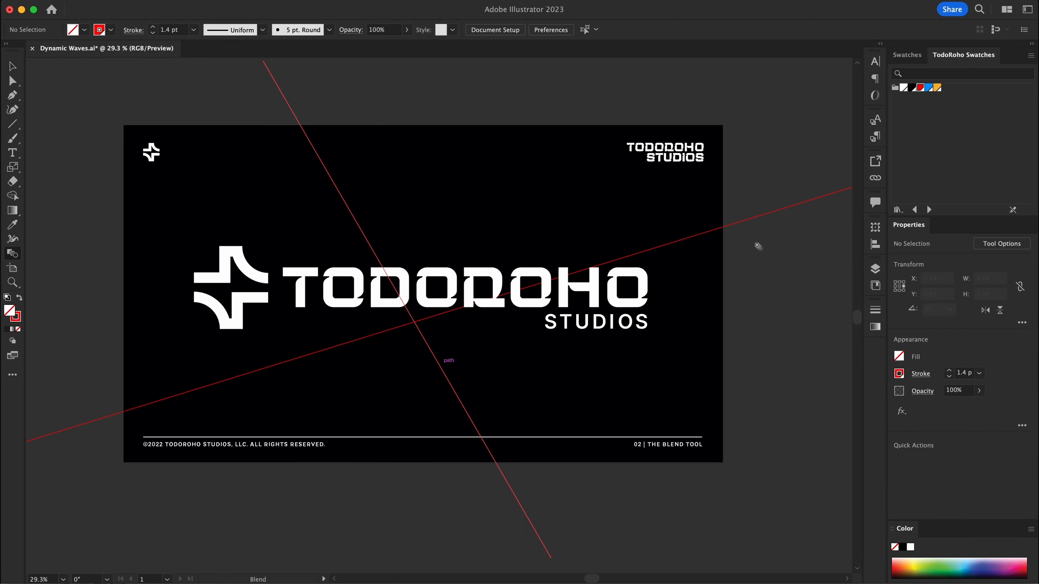
pyautogui.click(750, 219)
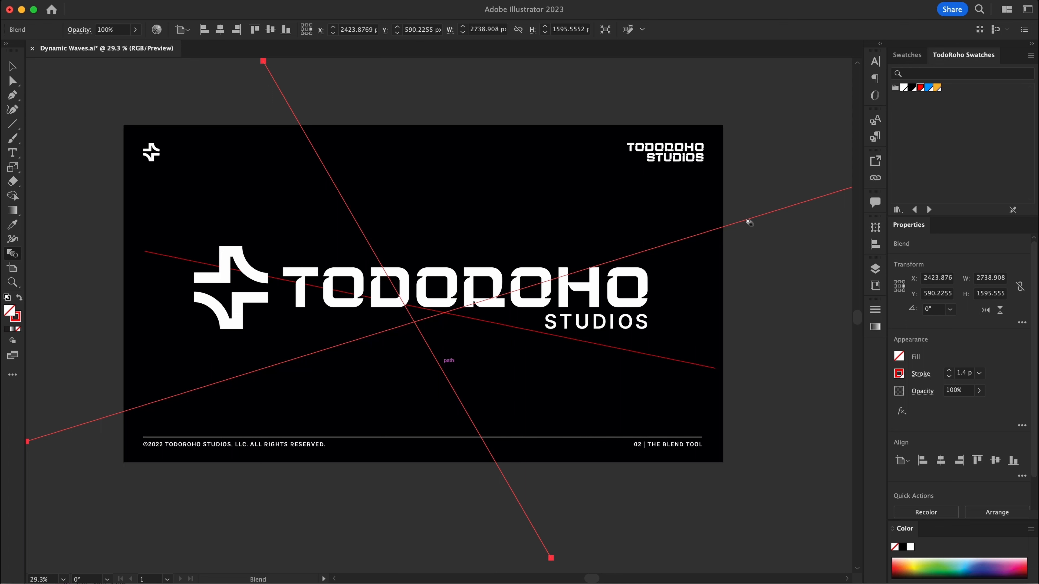
pyautogui.press('Return')
pyautogui.click(529, 305)
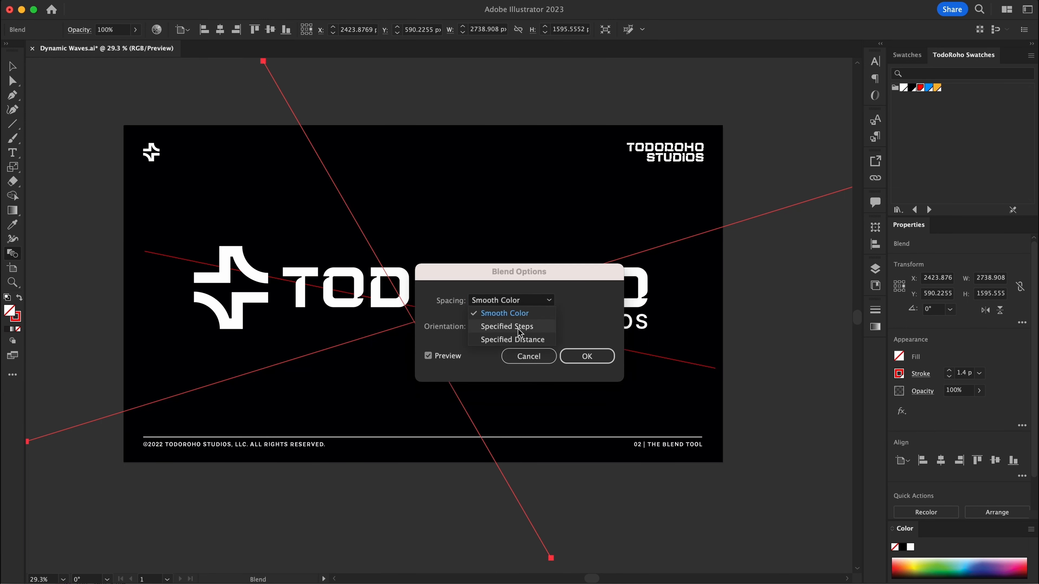
pyautogui.click(517, 322)
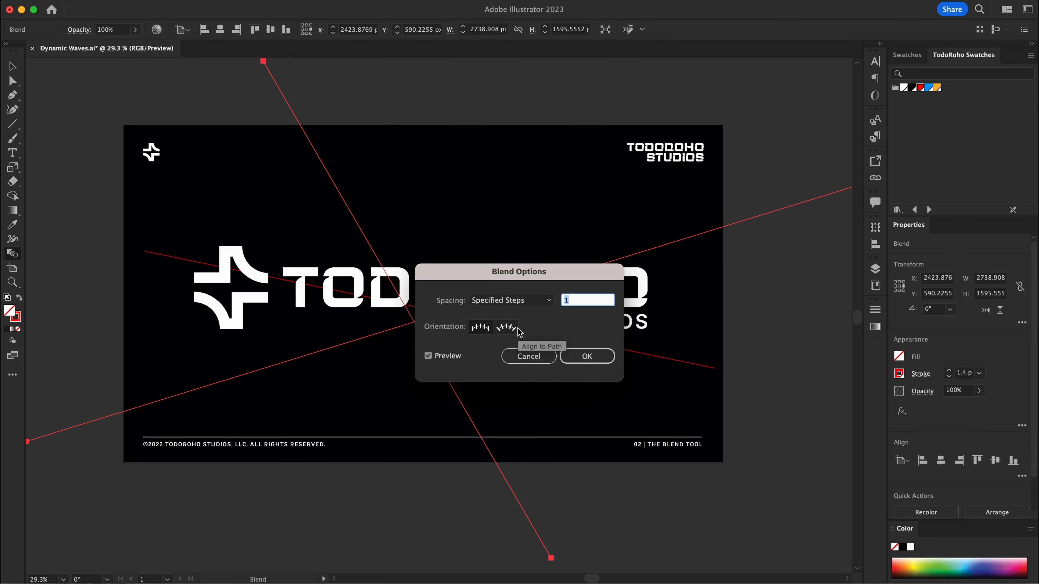
pyautogui.write('20')
pyautogui.press('Return')
pyautogui.moveTo(546, 306); pyautogui.dragTo(496, 307)
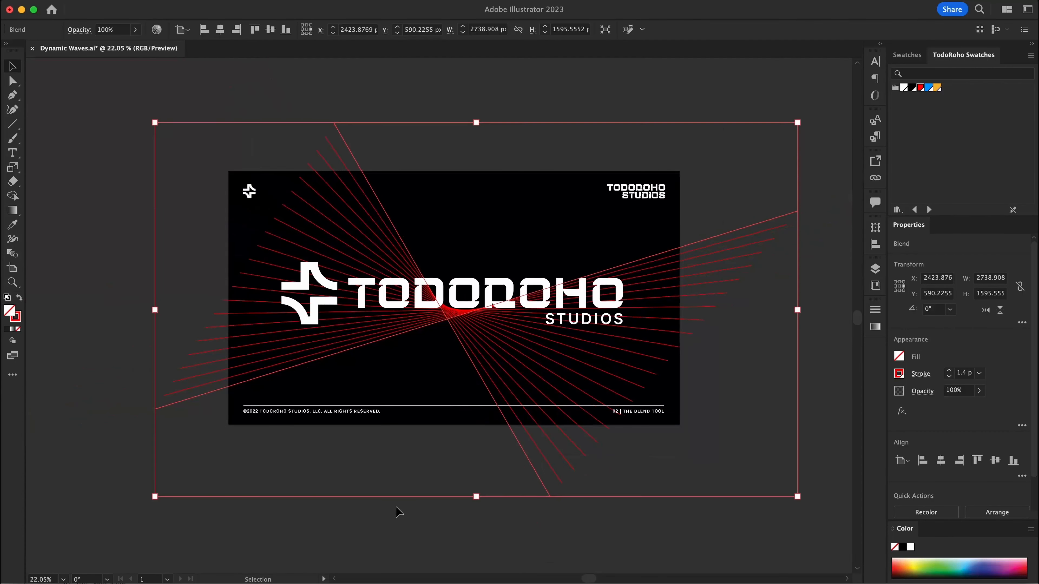
pyautogui.click(399, 476)
# Step: Extend both ends of the steep line farther beyond the artboard's upper and lower edges
pyautogui.press('a')
pyautogui.moveTo(429, 285); pyautogui.dragTo(596, 323)
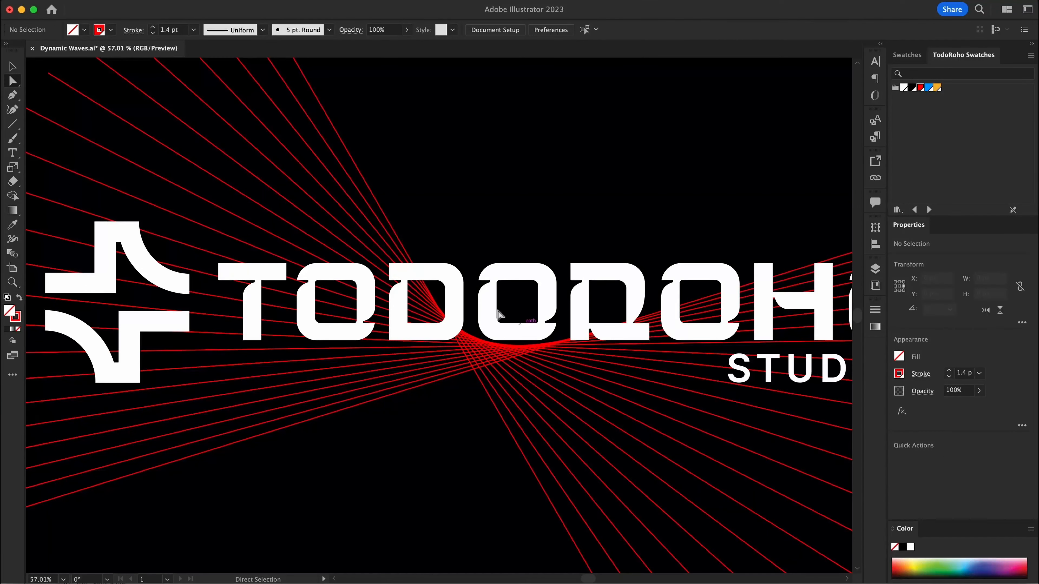
pyautogui.moveTo(704, 355); pyautogui.dragTo(462, 307)
pyautogui.moveTo(663, 372); pyautogui.dragTo(552, 382)
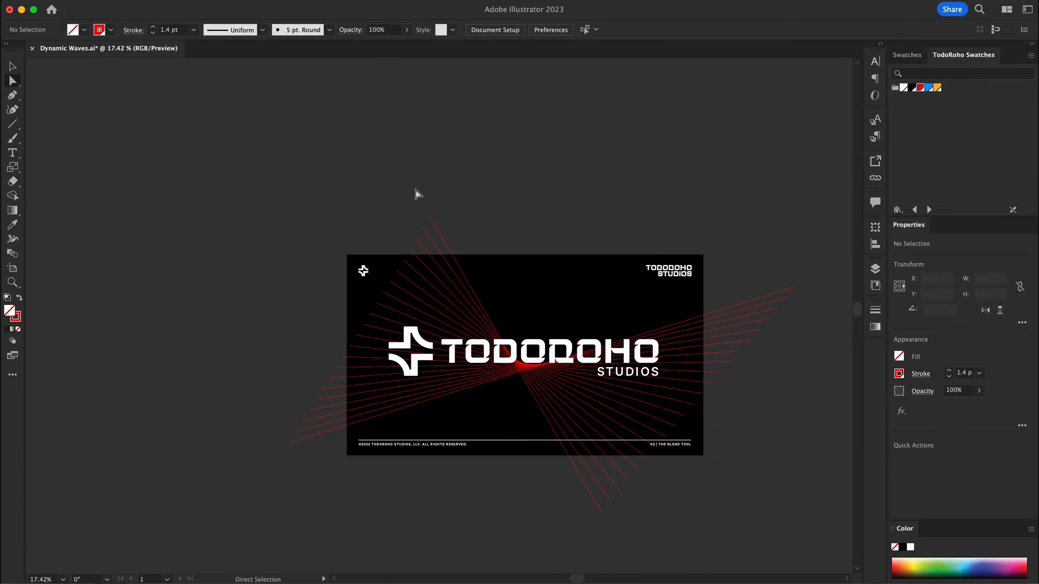
pyautogui.moveTo(431, 217); pyautogui.dragTo(374, 119)
pyautogui.click(449, 176)
pyautogui.moveTo(601, 508); pyautogui.dragTo(644, 317)
pyautogui.moveTo(650, 254); pyautogui.dragTo(602, 461)
pyautogui.press('v')
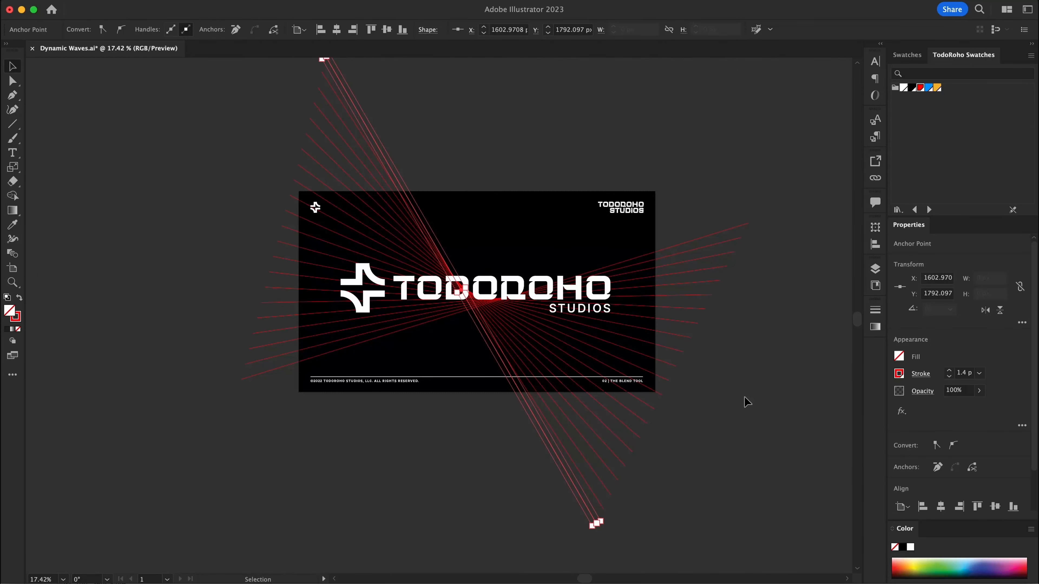
pyautogui.click(740, 403)
# Step: Rotate the whole line blend clockwise until its shallower outer line lies nearly horizontal
pyautogui.moveTo(455, 255); pyautogui.dragTo(538, 283)
pyautogui.click(527, 377)
pyautogui.press('r')
pyautogui.moveTo(771, 216); pyautogui.dragTo(790, 318)
pyautogui.press('v')
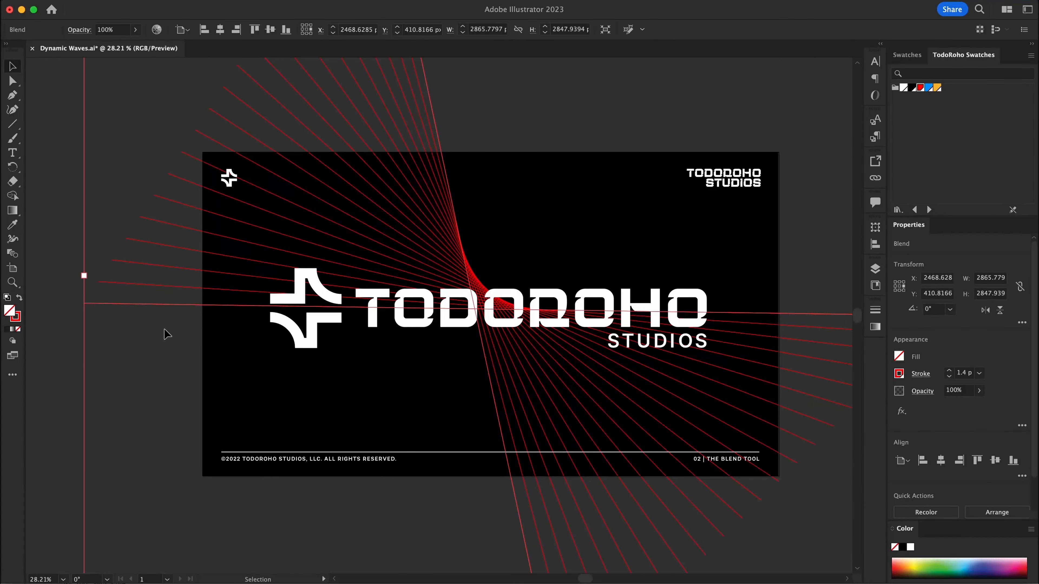
pyautogui.press('r')
pyautogui.moveTo(805, 249); pyautogui.dragTo(806, 246)
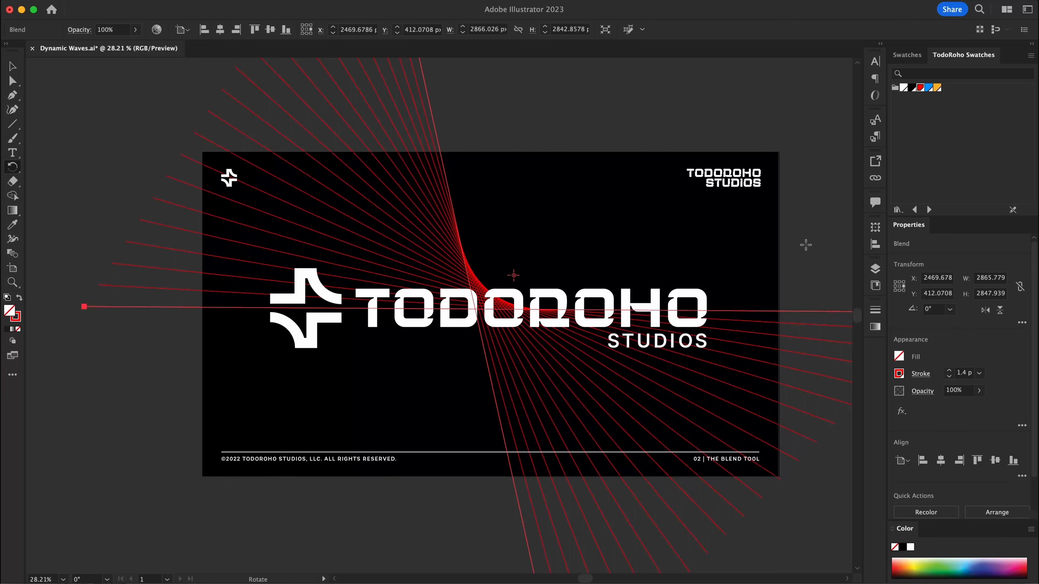
pyautogui.press('v')
pyautogui.click(806, 240)
pyautogui.moveTo(773, 284); pyautogui.dragTo(654, 295)
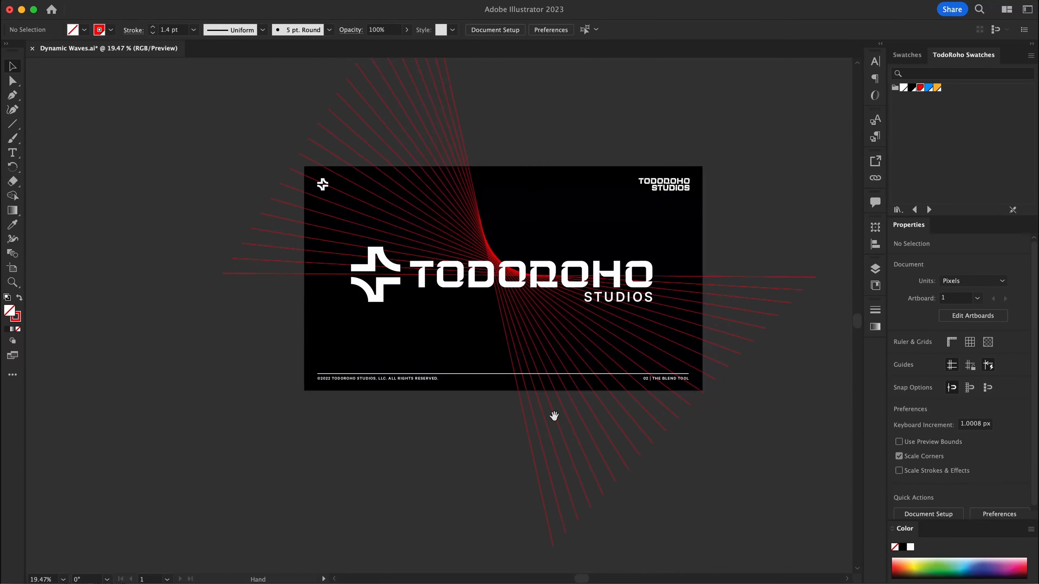
# Step: Bend the blend's two straight outer lines with the Anchor Point tool, the steep one rightward and the horizontal one downward
pyautogui.click(513, 367)
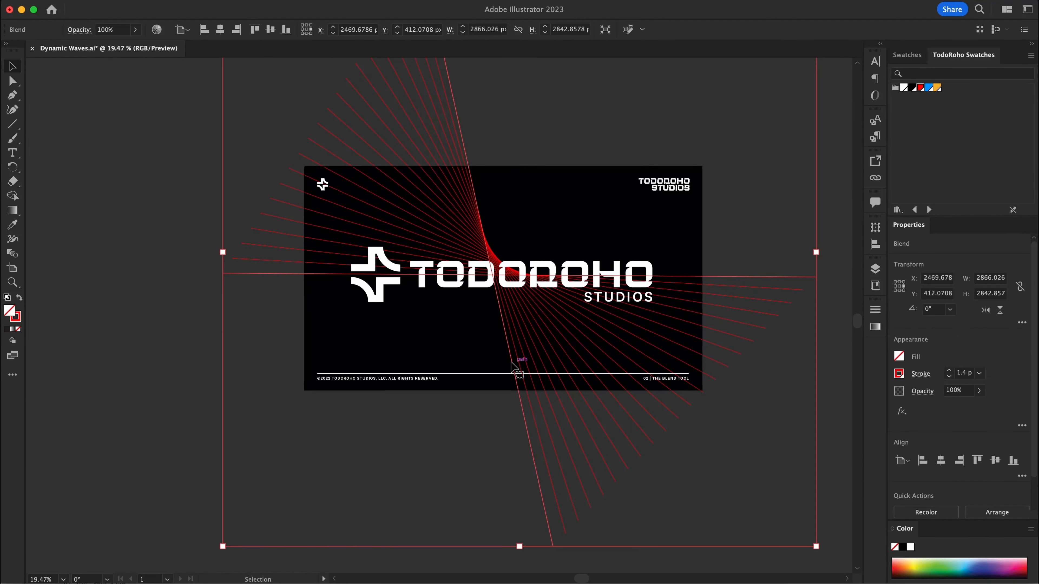
pyautogui.hotkey('shift', 'c')
pyautogui.moveTo(507, 332); pyautogui.dragTo(608, 325)
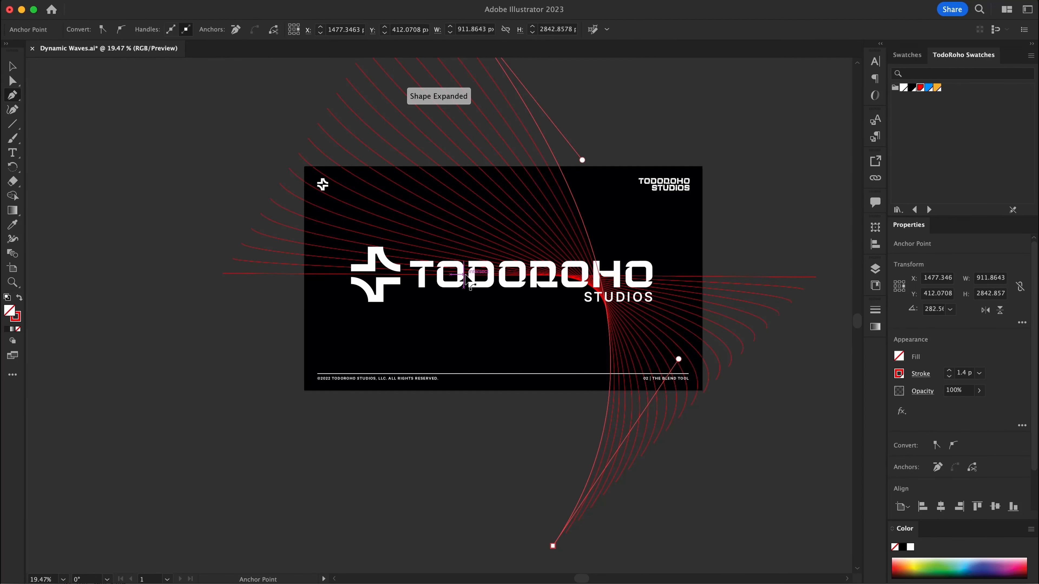
pyautogui.moveTo(456, 281); pyautogui.dragTo(450, 323)
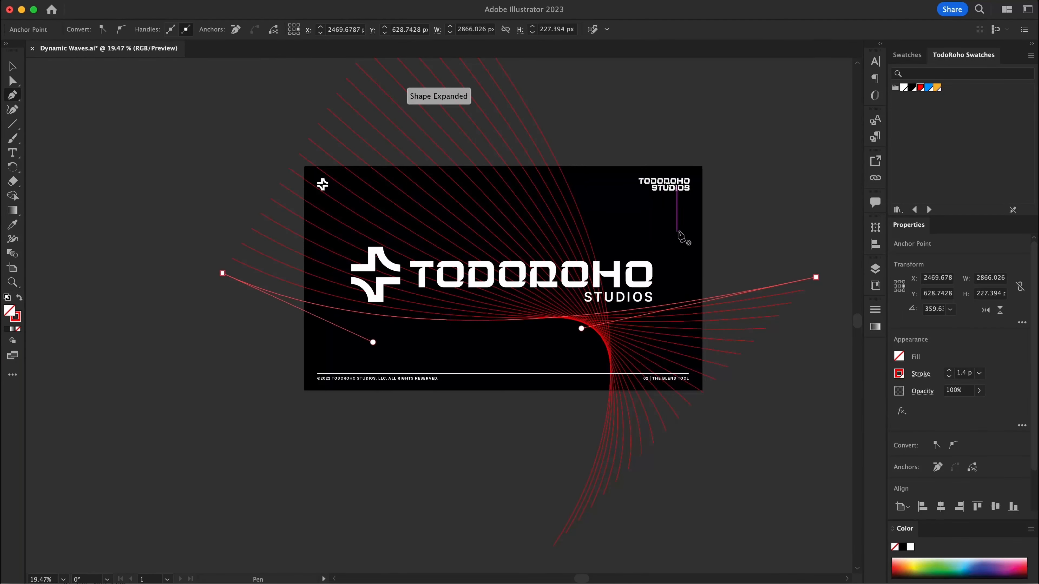
pyautogui.keyDown('super'); pyautogui.click(752, 228); pyautogui.keyUp('super')
# Step: Lower the opacity of the steep outer curve to 40%
pyautogui.moveTo(608, 274); pyautogui.dragTo(530, 329)
pyautogui.press('a')
pyautogui.click(561, 242)
pyautogui.click(979, 390)
pyautogui.moveTo(979, 405); pyautogui.dragTo(949, 409)
pyautogui.click(775, 236)
pyautogui.moveTo(763, 238); pyautogui.dragTo(665, 222)
pyautogui.moveTo(572, 244); pyautogui.dragTo(583, 245)
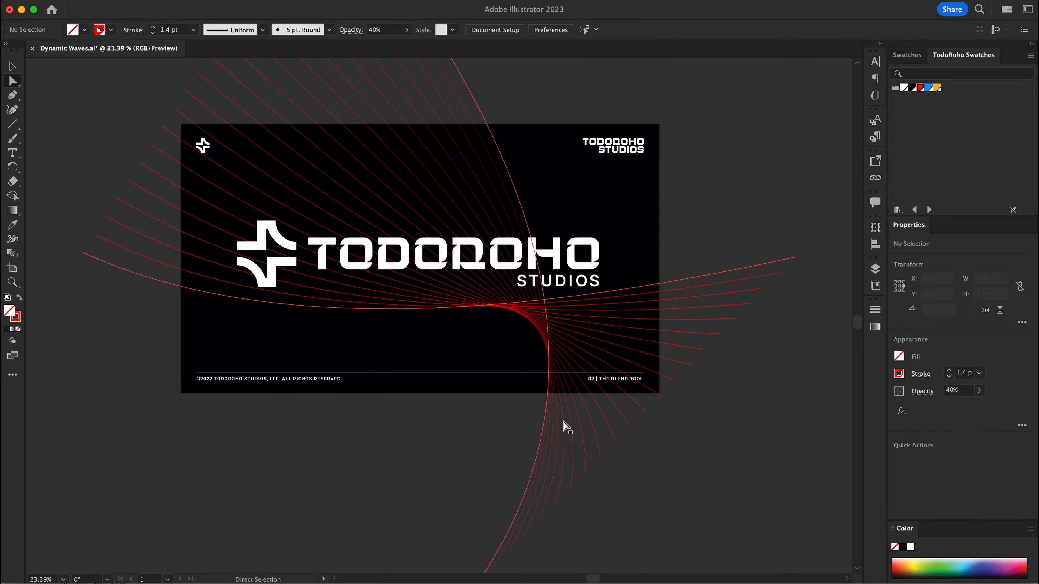
# Step: Draw a rectangle matching the artboard and use it as a clipping mask to crop the red curve blend
pyautogui.press('m')
pyautogui.moveTo(181, 124); pyautogui.dragTo(659, 392)
pyautogui.press('v')
pyautogui.keyDown('shift'); pyautogui.click(695, 283); pyautogui.keyUp('shift')
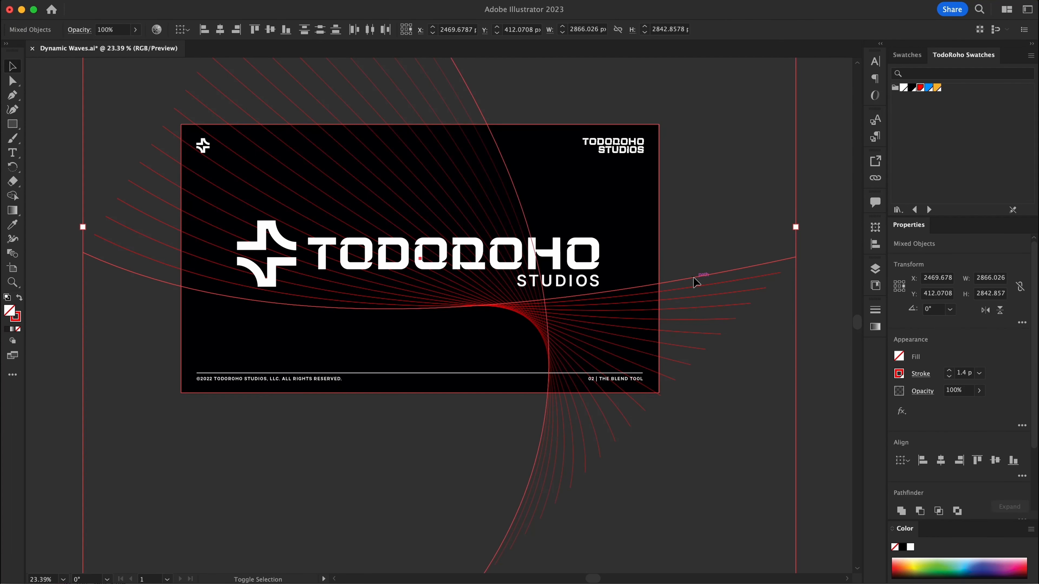
pyautogui.press('super+7')
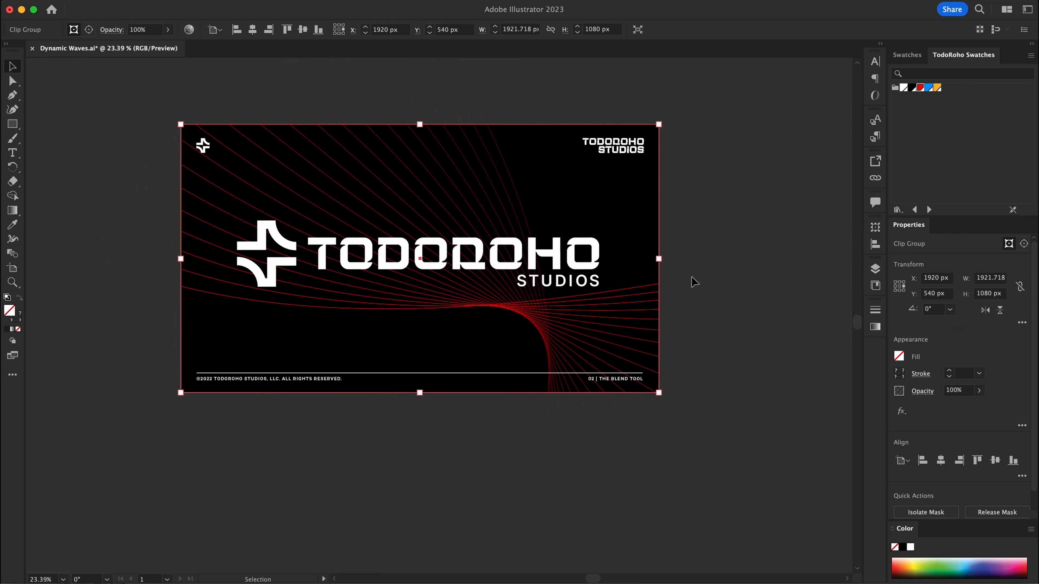
pyautogui.click(709, 262)
pyautogui.press('space')
pyautogui.moveTo(676, 286); pyautogui.dragTo(680, 299)
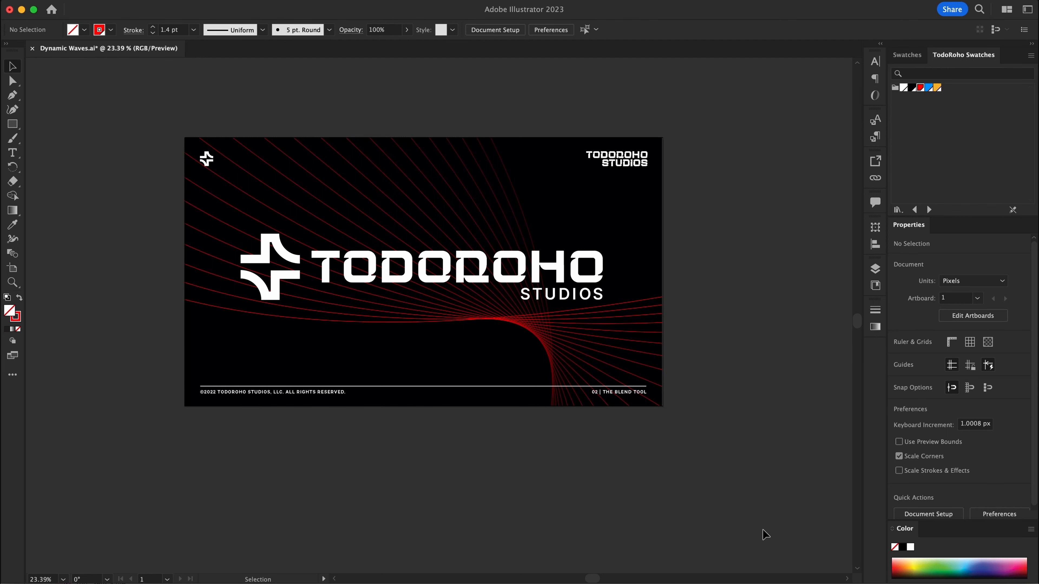
# Step: Isolate the masked curve blend and move the horizontal curve's right endpoint slightly upward
pyautogui.doubleClick(553, 326)
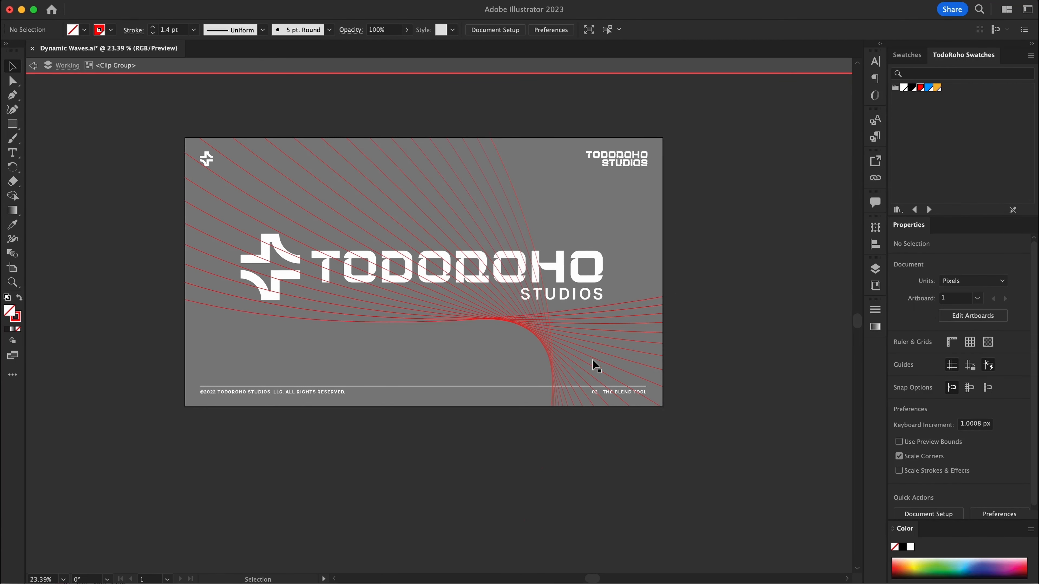
pyautogui.press('a')
pyautogui.moveTo(799, 270); pyautogui.dragTo(801, 251)
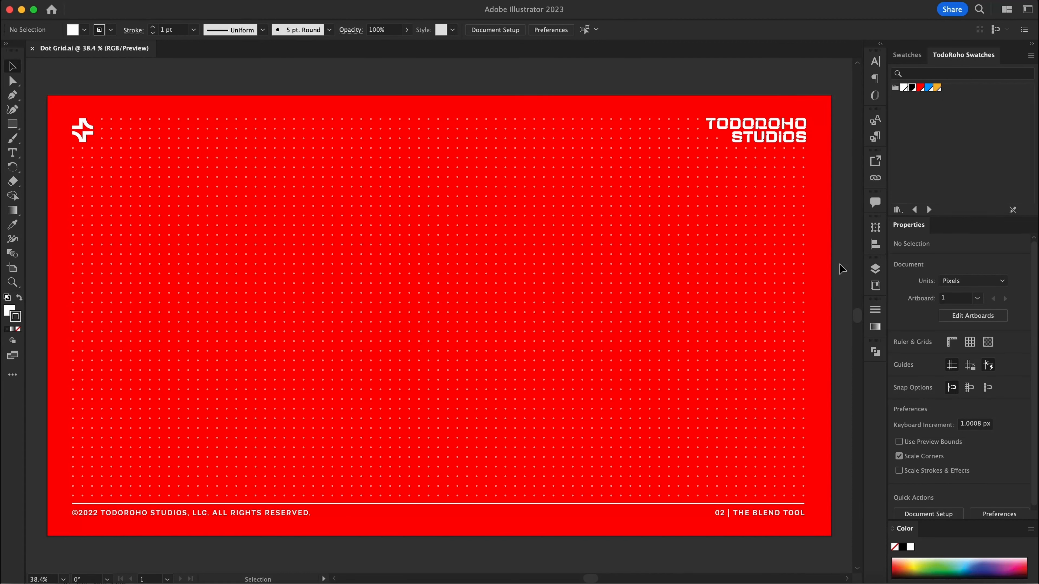
# Step: In the Dot Grid document, hide the Final layer and make the Working layer active
pyautogui.click(875, 269)
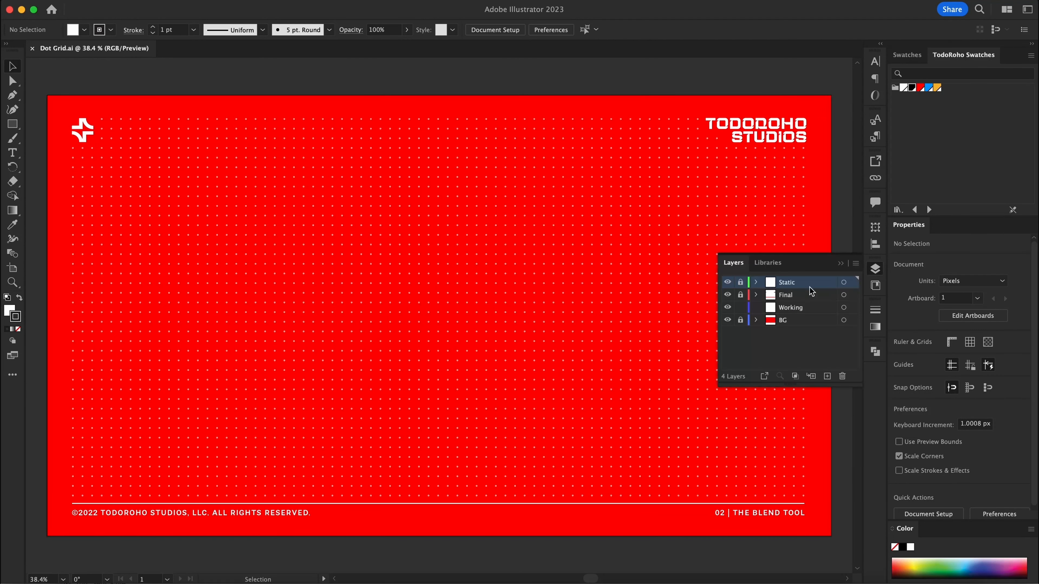
pyautogui.click(728, 295)
pyautogui.click(820, 308)
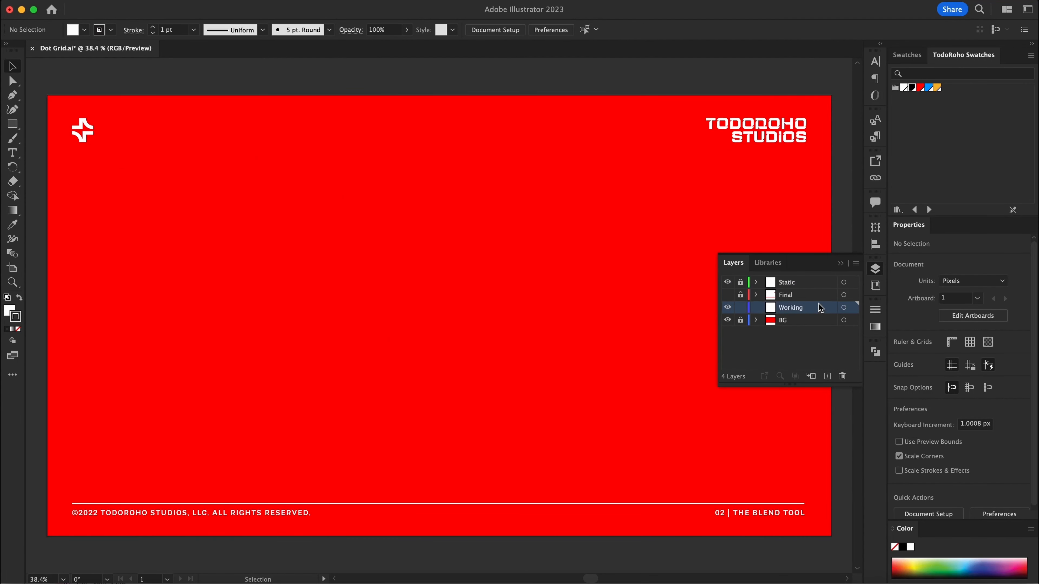
pyautogui.click(842, 264)
# Step: Draw a white circle about 3.5 px in diameter without a stroke, just right of the icon's upper edge
pyautogui.press('l')
pyautogui.moveTo(105, 125); pyautogui.dragTo(459, 143)
pyautogui.moveTo(162, 336); pyautogui.dragTo(461, 403)
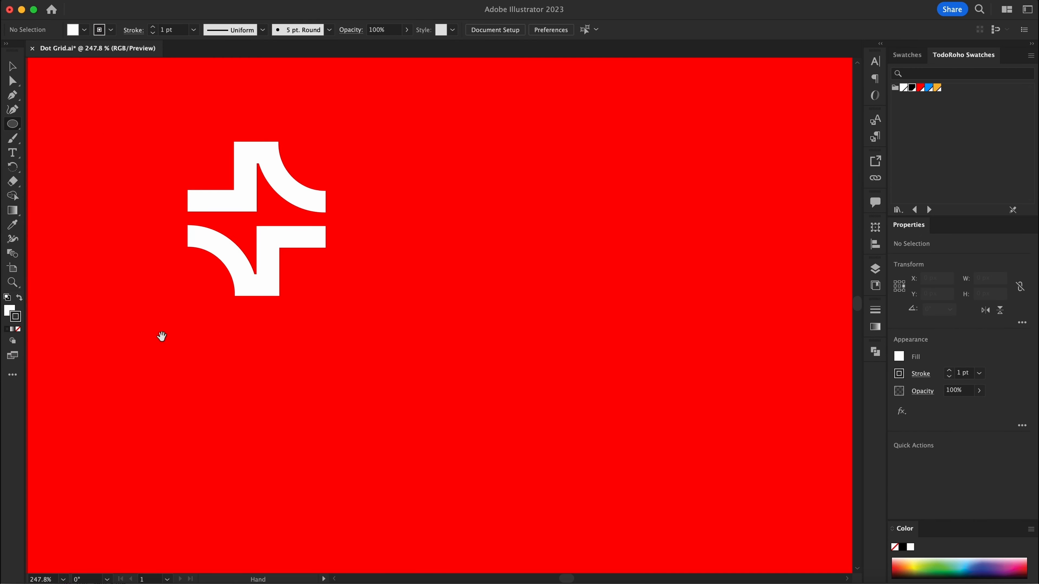
pyautogui.click(18, 329)
pyautogui.click(10, 310)
pyautogui.moveTo(425, 153)
pyautogui.mouseDown()
pyautogui.moveTo(392, 188)
pyautogui.moveTo(409, 189)
pyautogui.mouseUp()
pyautogui.moveTo(344, 176); pyautogui.dragTo(356, 188)
pyautogui.press('v')
pyautogui.click(369, 190)
pyautogui.moveTo(462, 205); pyautogui.dragTo(85, 211)
pyautogui.moveTo(568, 251); pyautogui.dragTo(364, 166)
pyautogui.moveTo(445, 191); pyautogui.dragTo(298, 224)
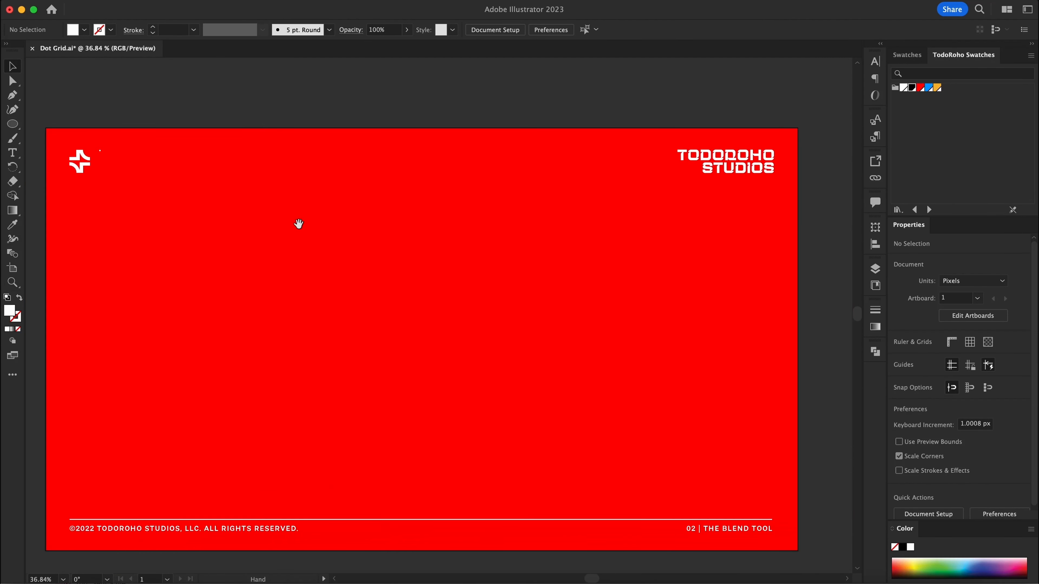
# Step: Scale the small circle up to about 4.6 px in diameter
pyautogui.moveTo(206, 198); pyautogui.dragTo(353, 202)
pyautogui.moveTo(255, 155); pyautogui.dragTo(450, 163)
pyautogui.moveTo(260, 192); pyautogui.dragTo(344, 213)
pyautogui.moveTo(301, 185); pyautogui.dragTo(377, 204)
pyautogui.click(319, 192)
pyautogui.press('s')
pyautogui.moveTo(342, 164); pyautogui.dragTo(350, 158)
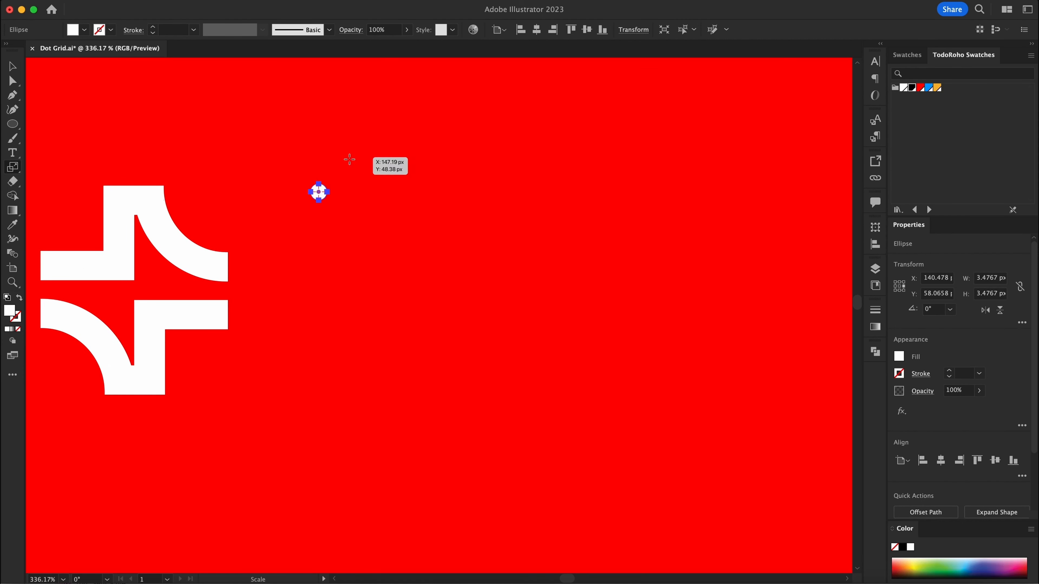
# Step: Move the circle horizontally to the icon's left edge, at about X 65.6 px
pyautogui.press('v')
pyautogui.click(503, 229)
pyautogui.moveTo(508, 231); pyautogui.dragTo(194, 253)
pyautogui.moveTo(468, 290); pyautogui.dragTo(238, 274)
pyautogui.moveTo(260, 221); pyautogui.dragTo(179, 201)
pyautogui.moveTo(291, 209); pyautogui.dragTo(315, 248)
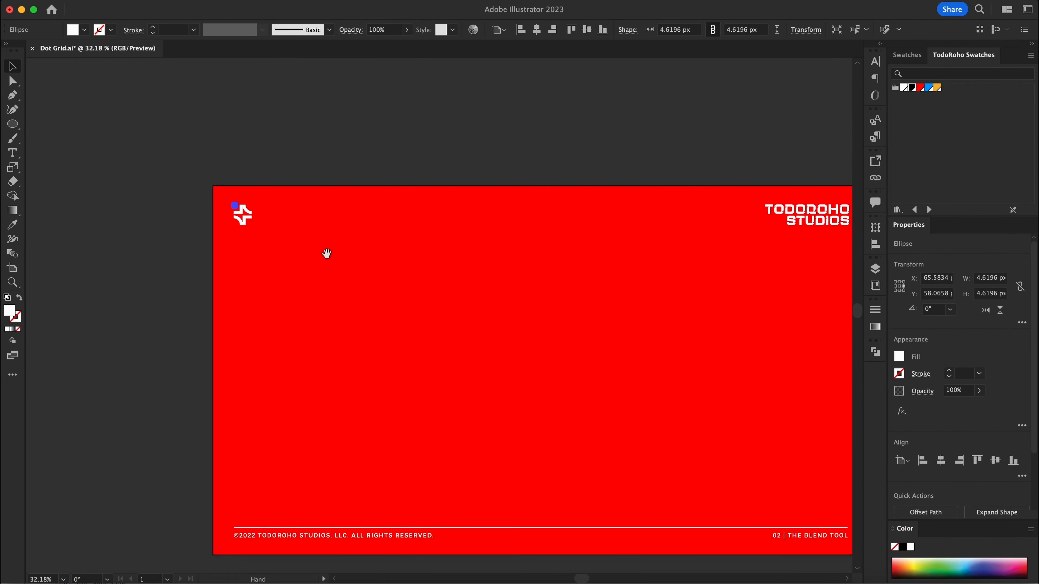
# Step: Duplicate the circle straight across to the right edge of the TODOROHO Studios wordmark, at about X 1858.9 px
pyautogui.moveTo(381, 271); pyautogui.dragTo(331, 264)
pyautogui.click(330, 265)
pyautogui.moveTo(184, 199); pyautogui.dragTo(797, 240)
pyautogui.moveTo(794, 202); pyautogui.dragTo(330, 321)
pyautogui.moveTo(372, 269); pyautogui.dragTo(613, 270)
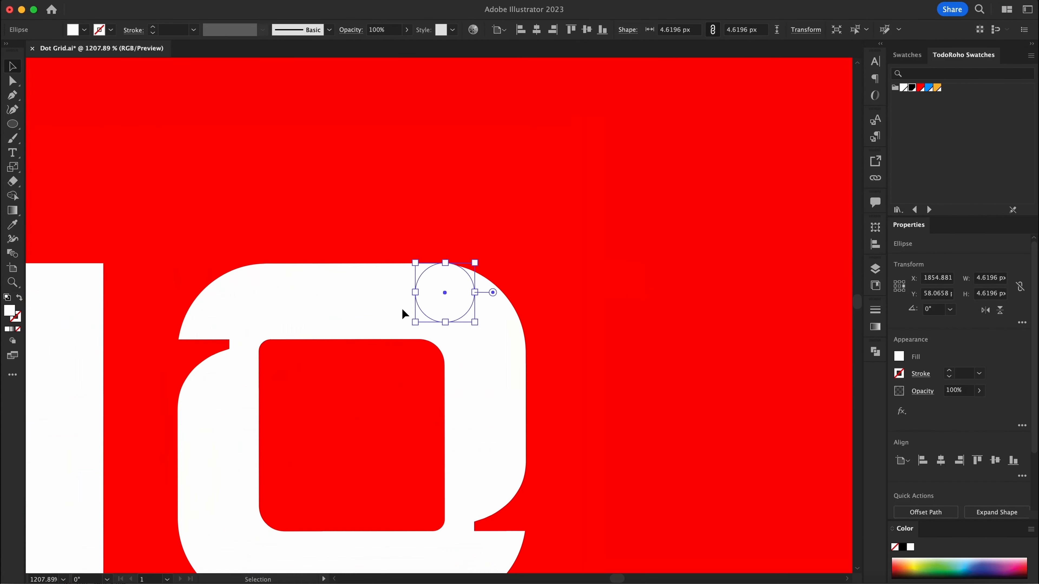
pyautogui.moveTo(443, 301); pyautogui.dragTo(497, 294)
pyautogui.press('super+0')
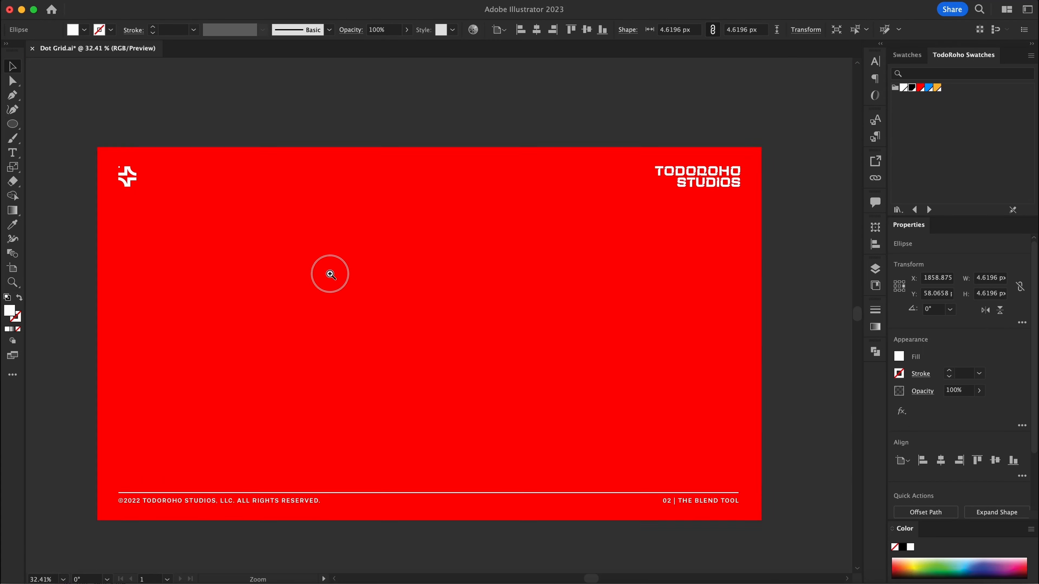
pyautogui.moveTo(351, 285); pyautogui.dragTo(355, 285)
# Step: Hide the Static layer so that only the two circles remain over the red background
pyautogui.click(875, 268)
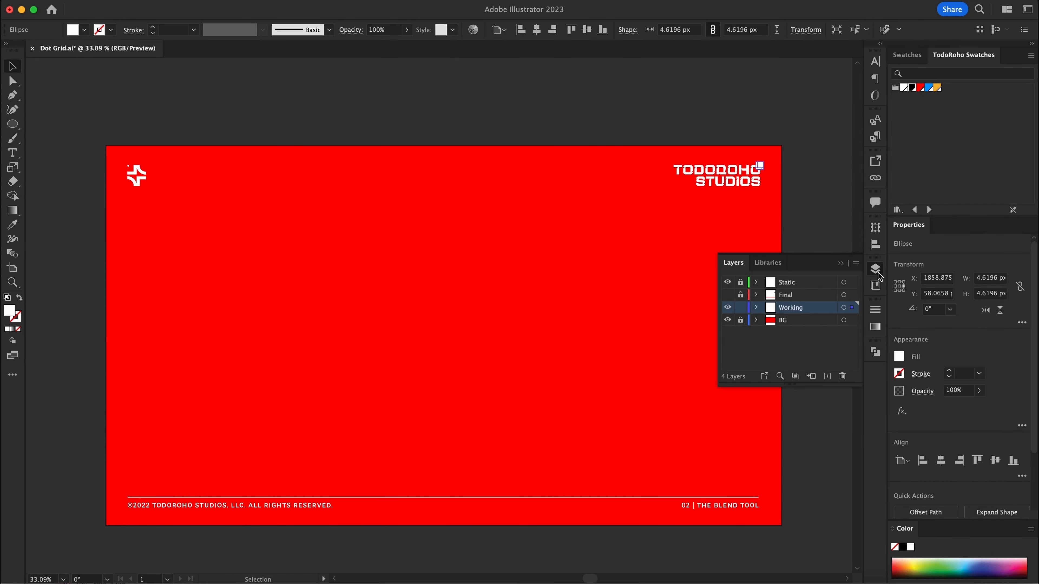
pyautogui.click(728, 282)
pyautogui.click(528, 281)
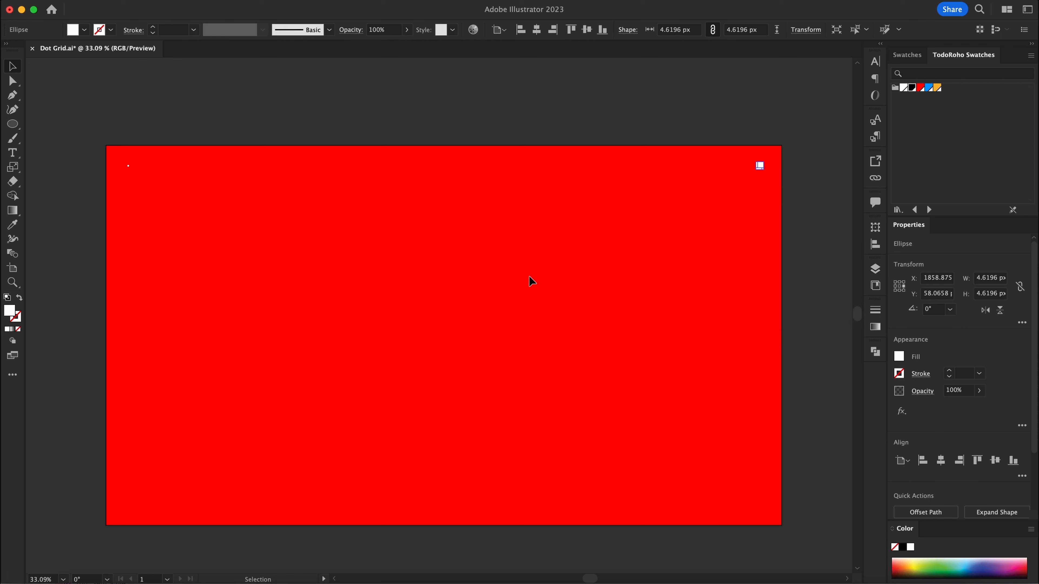
# Step: Blend the left and right circles into one horizontal row
pyautogui.press('w')
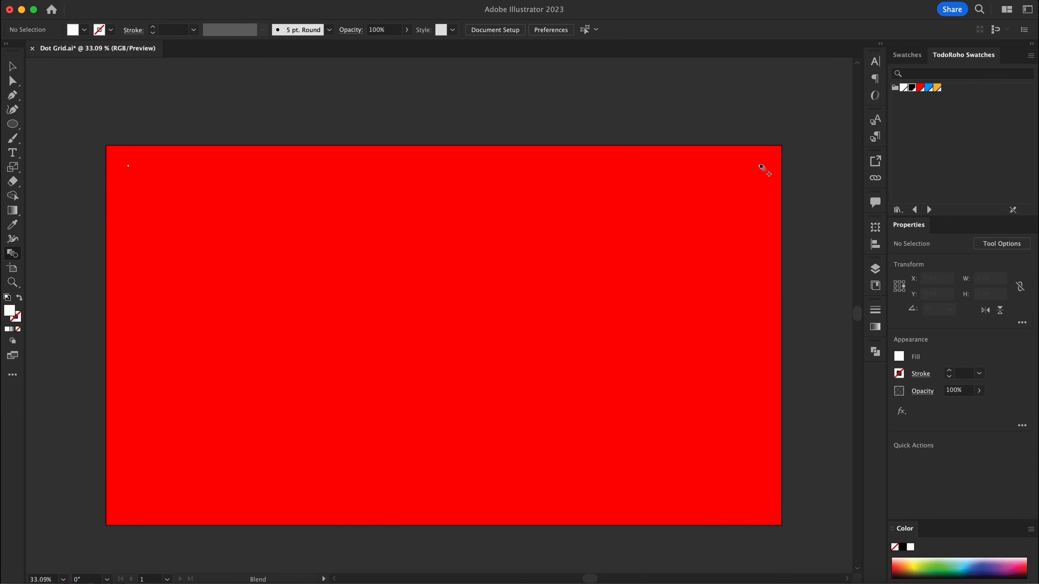
pyautogui.click(760, 166)
pyautogui.press('v')
pyautogui.click(576, 207)
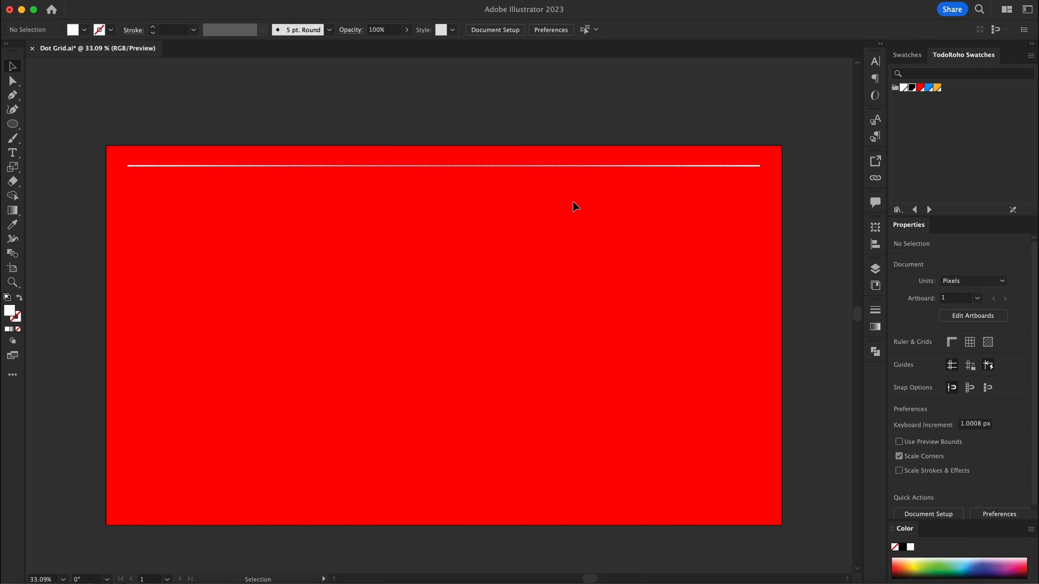
# Step: Set the circle blend's spacing to Specified Steps with 100 steps
pyautogui.click(372, 164)
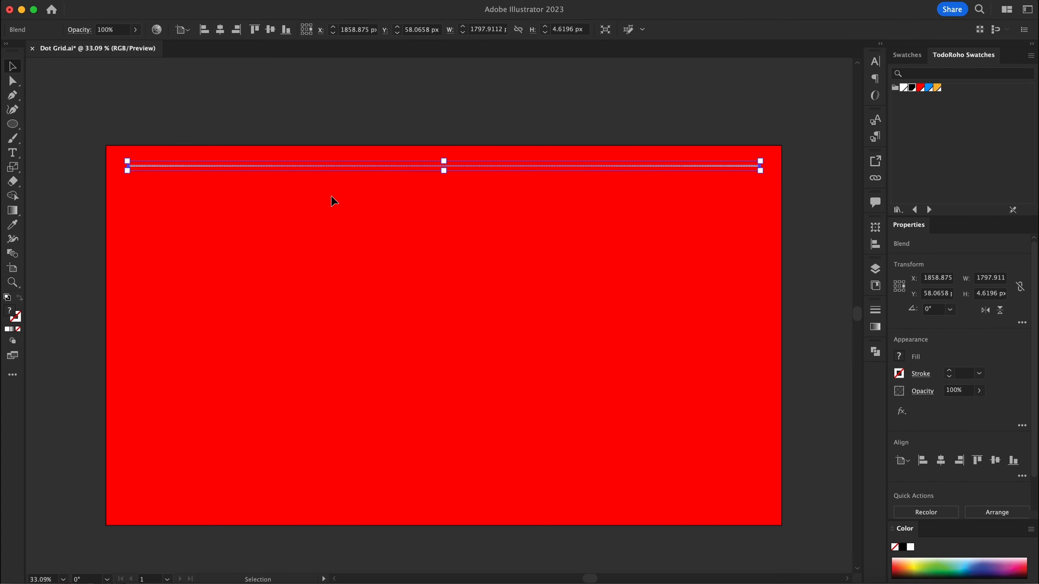
pyautogui.press('w')
pyautogui.press('Return')
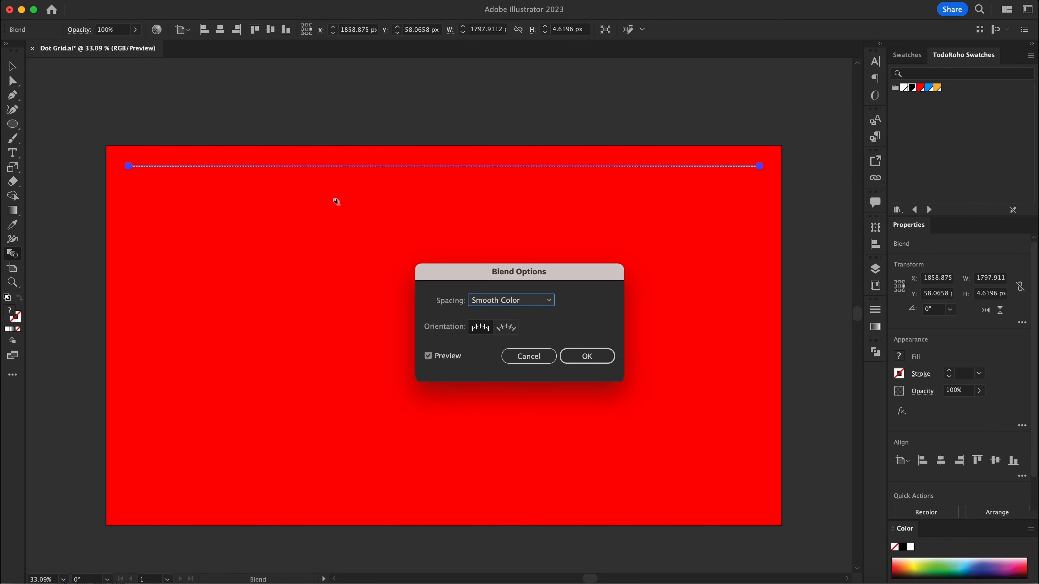
pyautogui.click(506, 301)
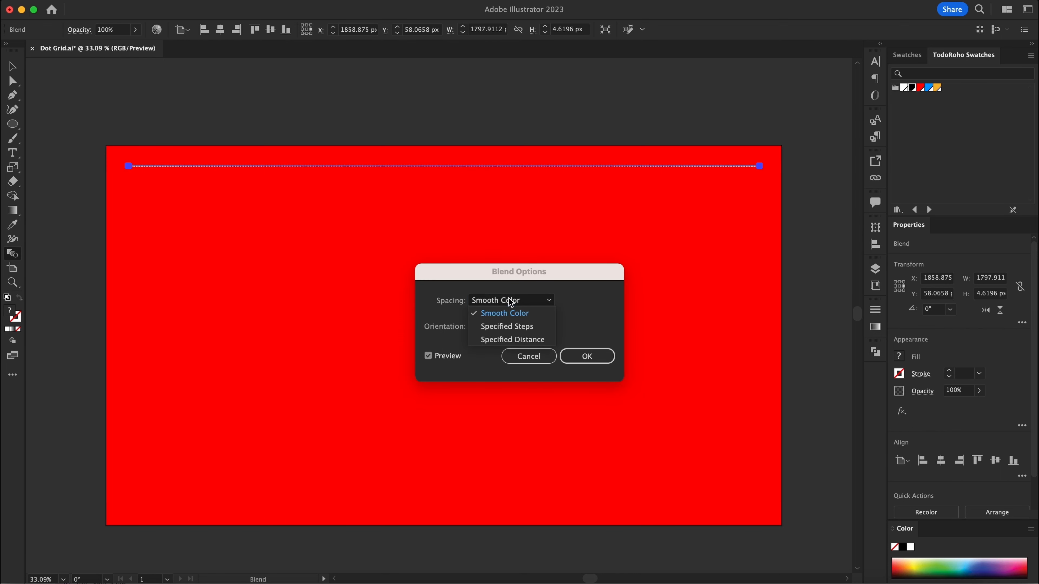
pyautogui.click(508, 323)
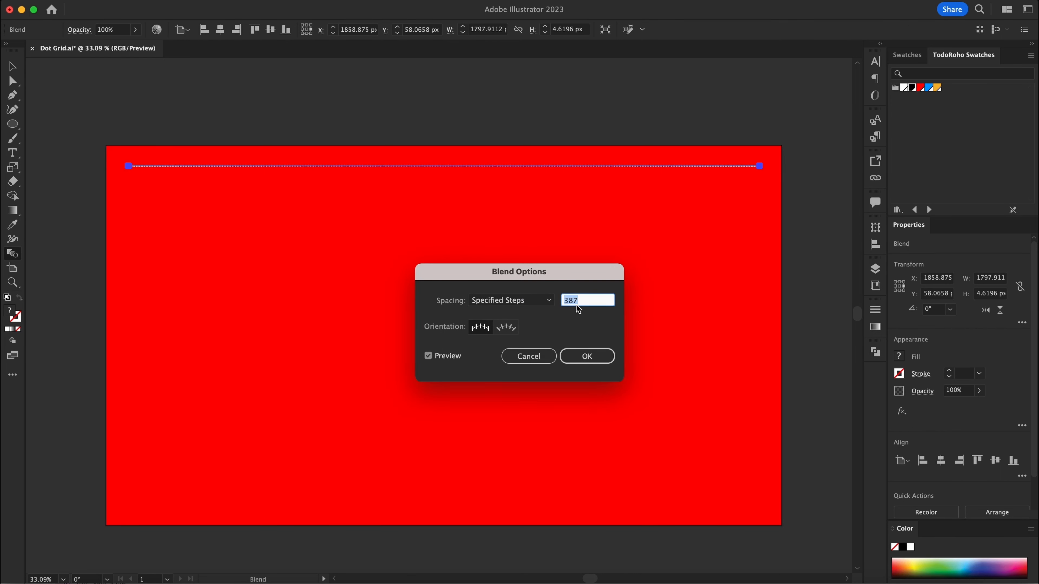
pyautogui.write('100')
pyautogui.press('Return')
pyautogui.press('v')
pyautogui.click(651, 328)
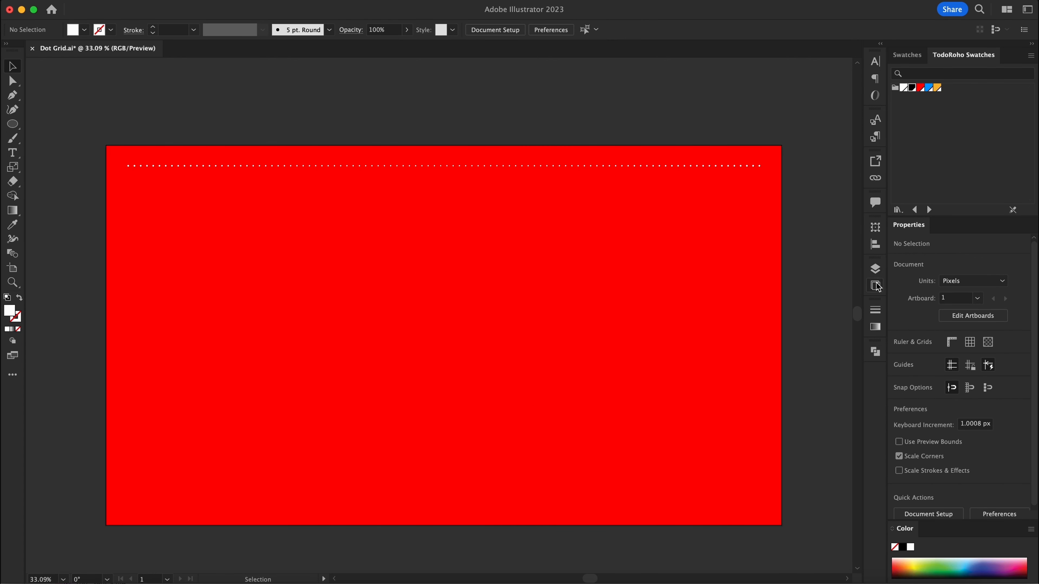
# Step: Show the Static layer with the logos and footer again
pyautogui.click(875, 268)
pyautogui.click(727, 281)
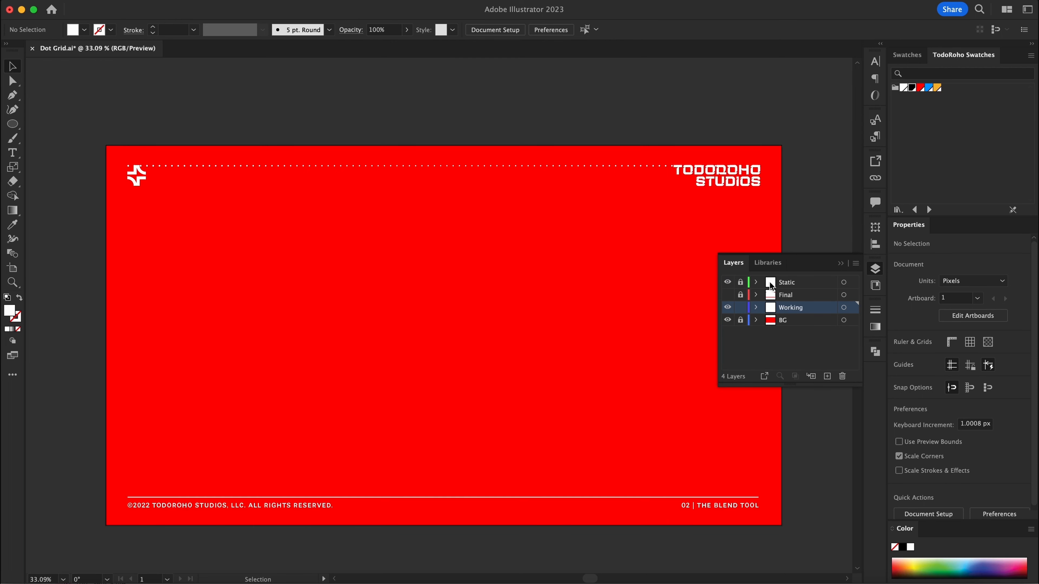
pyautogui.click(840, 264)
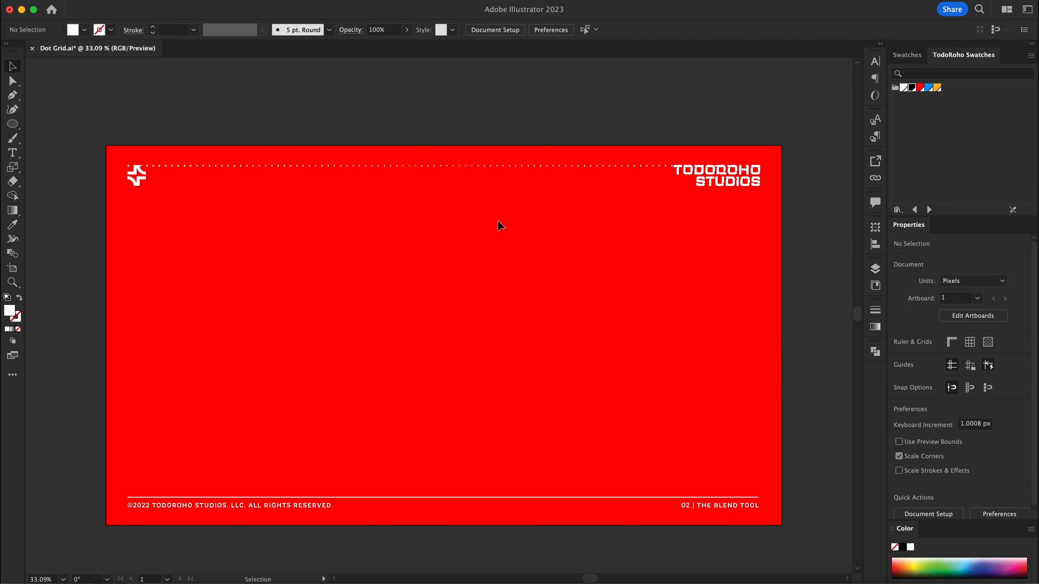
# Step: Duplicate the blended dot row straight up to just above the artboard, at about Y -70 px
pyautogui.press('z')
pyautogui.click(168, 170)
pyautogui.moveTo(172, 191); pyautogui.dragTo(75, 194)
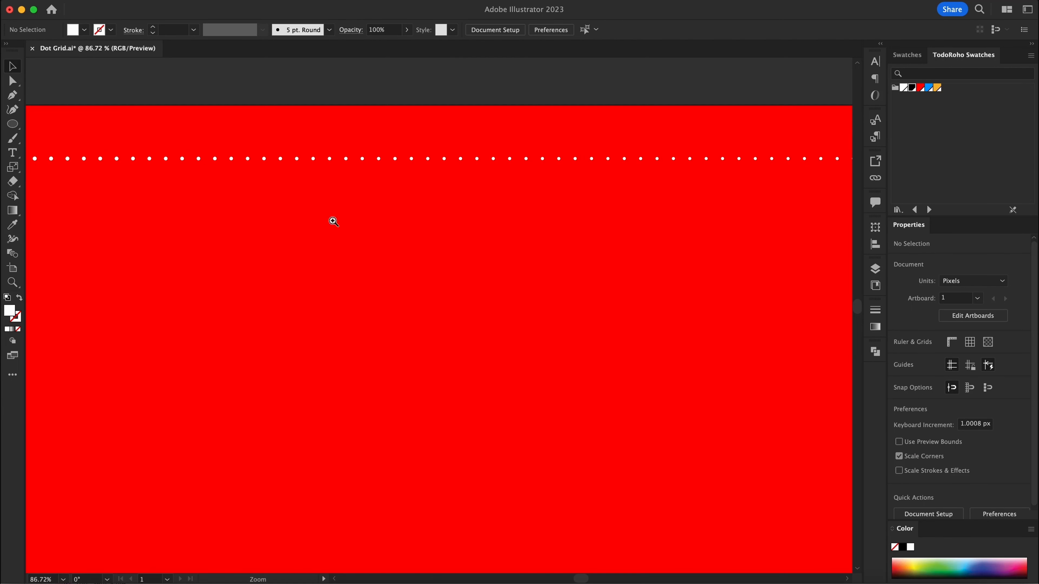
pyautogui.moveTo(433, 234); pyautogui.dragTo(299, 207)
pyautogui.moveTo(613, 271); pyautogui.dragTo(494, 240)
pyautogui.moveTo(493, 251); pyautogui.dragTo(489, 251)
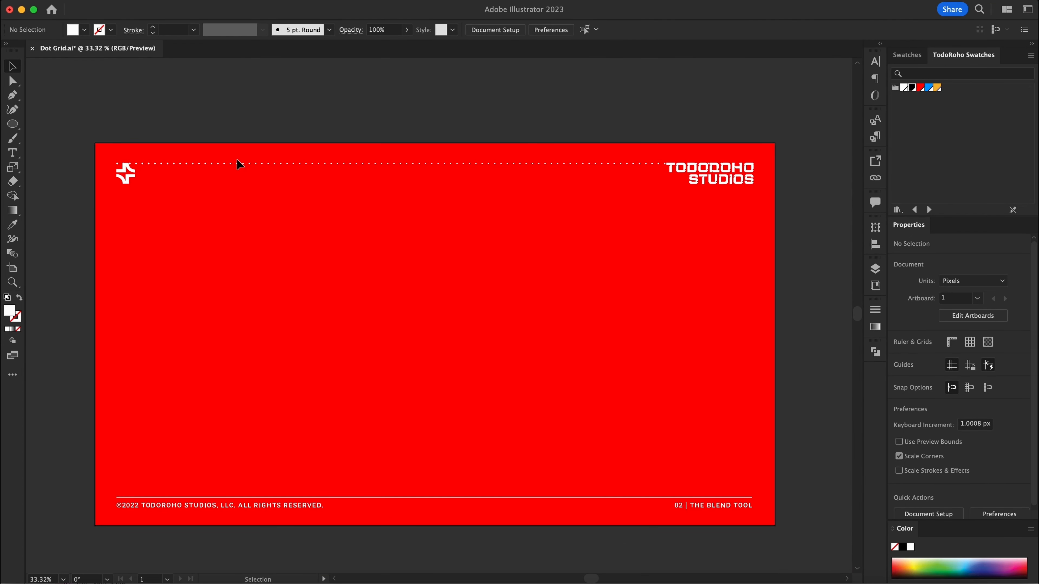
pyautogui.click(501, 163)
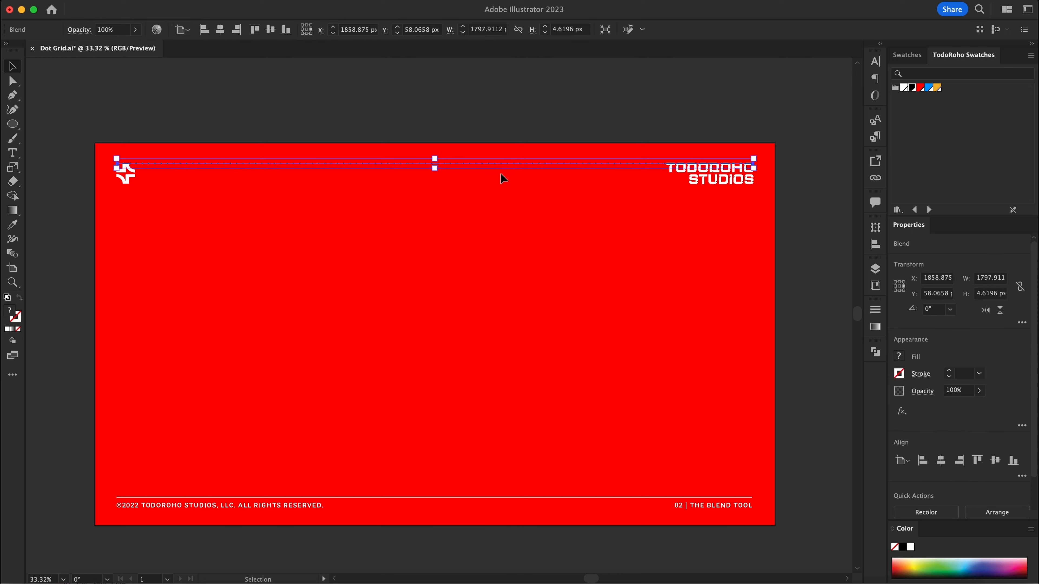
pyautogui.click(500, 173)
pyautogui.moveTo(499, 164); pyautogui.dragTo(498, 118)
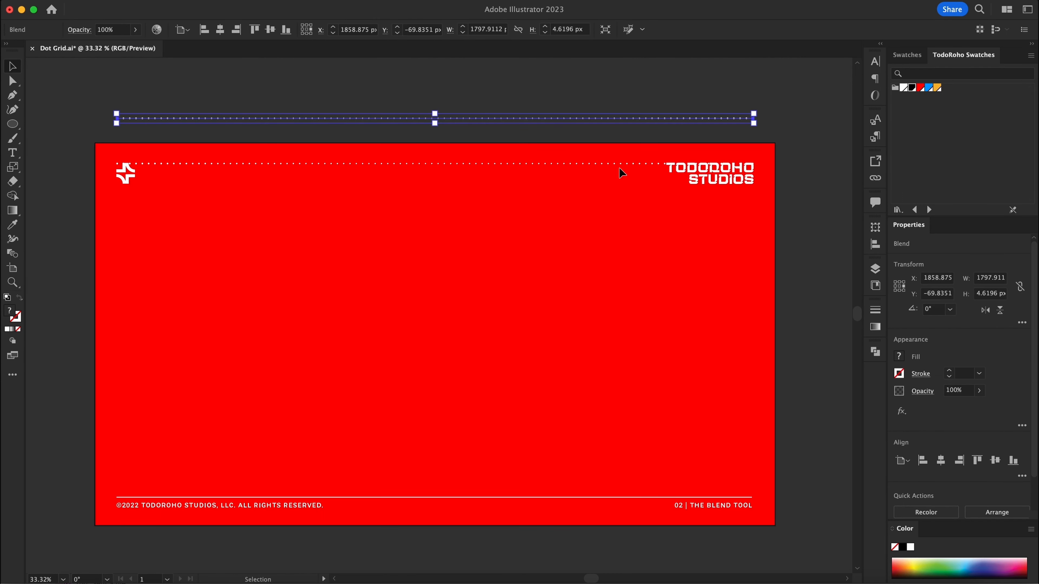
# Step: Expand the dot row blend on the artboard into individual circles
pyautogui.click(544, 138)
pyautogui.click(503, 165)
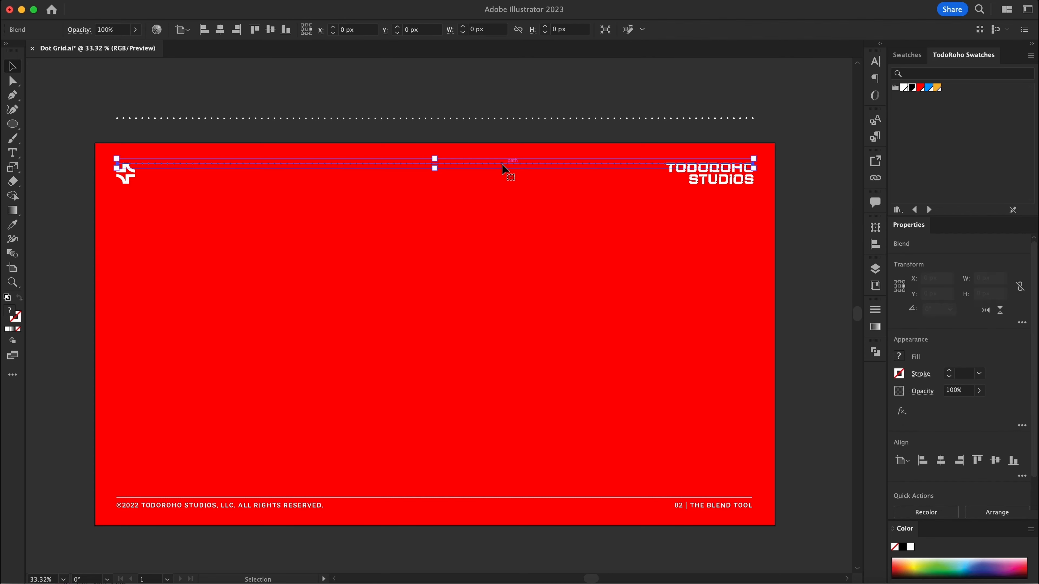
pyautogui.click(139, 1)
pyautogui.click(202, 155)
pyautogui.click(597, 352)
pyautogui.click(339, 282)
# Step: Examine the expanded row's individual circles against the unexpanded blend row above the artboard
pyautogui.press('z')
pyautogui.moveTo(327, 159); pyautogui.dragTo(920, 188)
pyautogui.click(382, 126)
pyautogui.press('super+space')
pyautogui.moveTo(524, 226); pyautogui.dragTo(64, 191)
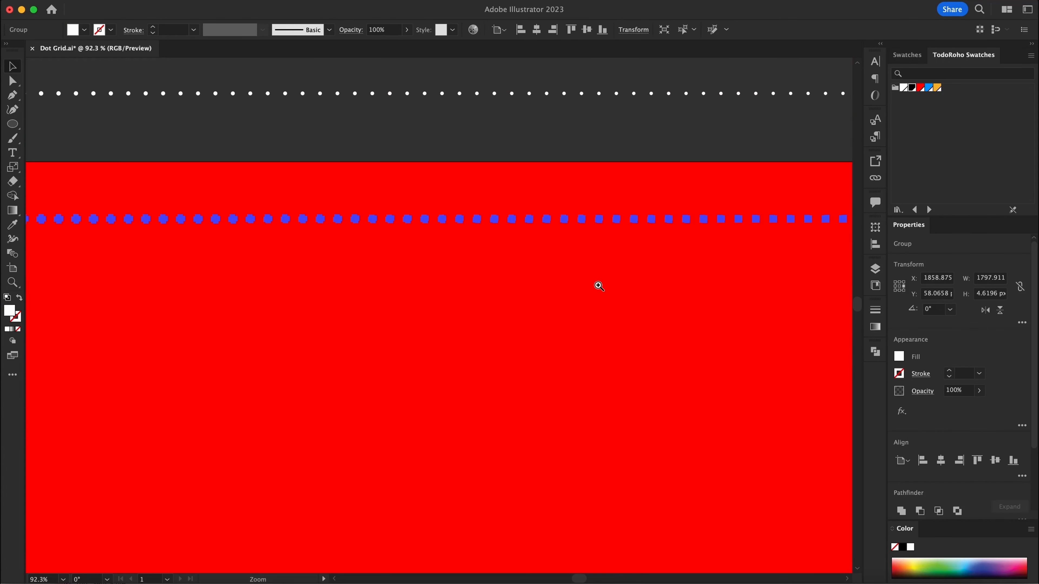
pyautogui.moveTo(598, 286); pyautogui.dragTo(303, 286)
pyautogui.moveTo(626, 324); pyautogui.dragTo(726, 348)
pyautogui.moveTo(726, 348); pyautogui.dragTo(499, 241)
pyautogui.click(497, 237)
pyautogui.moveTo(480, 204)
pyautogui.mouseDown()
pyautogui.moveTo(475, 212)
pyautogui.moveTo(489, 216)
pyautogui.mouseUp()
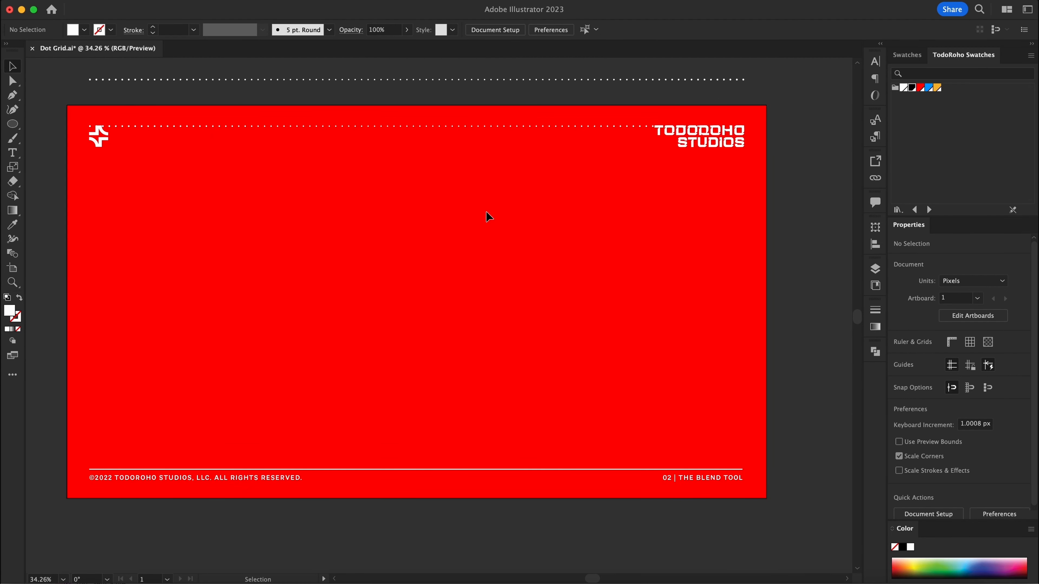
# Step: Place two unexpanded dot rows across the artboard's middle and try to blend them with each other
pyautogui.moveTo(457, 84); pyautogui.dragTo(438, 382)
pyautogui.press('w')
pyautogui.click(468, 376)
pyautogui.click(744, 231)
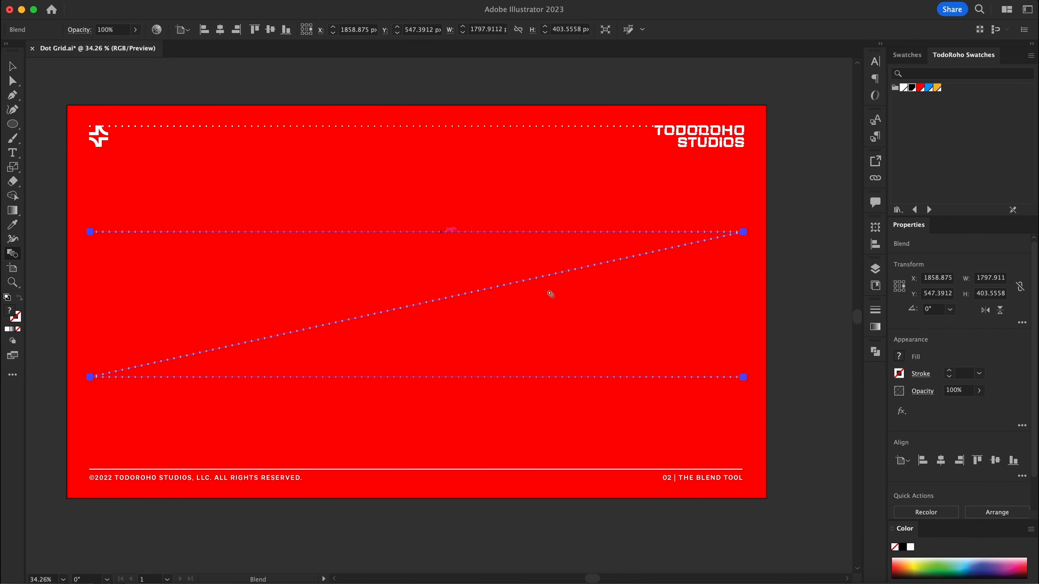
# Step: Undo the blend between the unexpanded rows and their placement on the artboard
pyautogui.press('super+z')
pyautogui.press('super+z')
pyautogui.press('super+z')
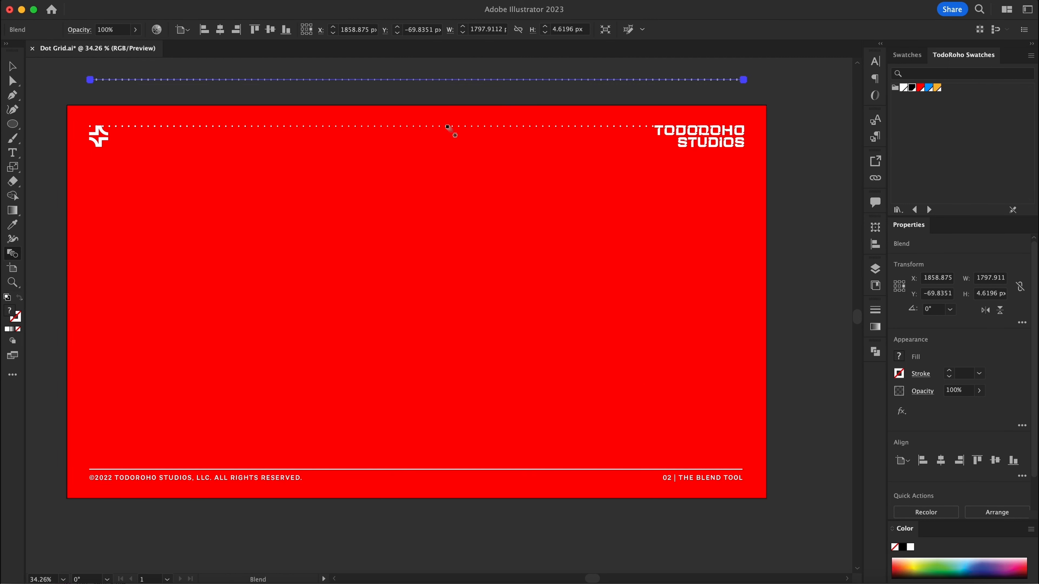
pyautogui.press('v')
pyautogui.click(482, 133)
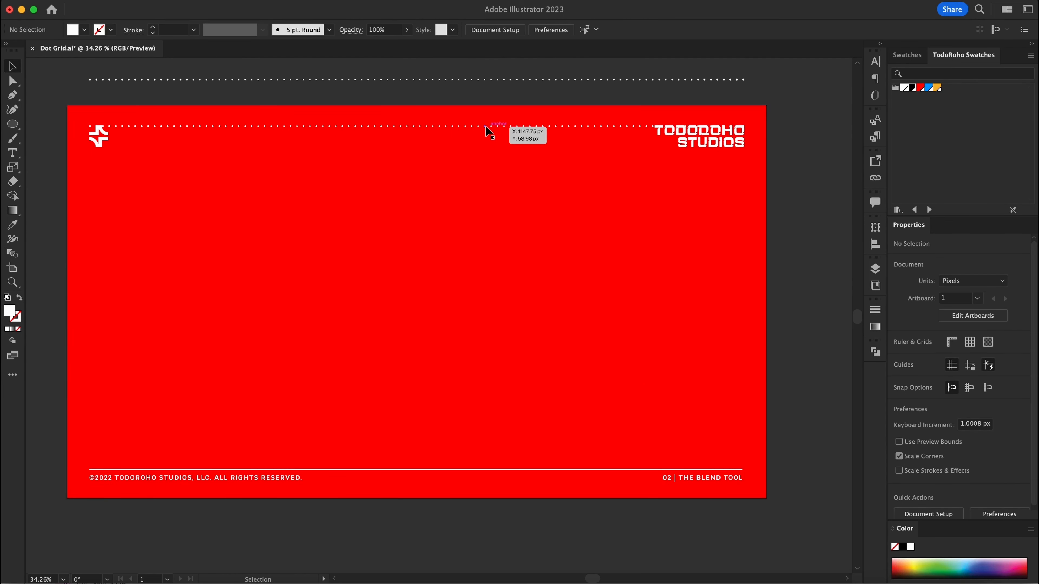
# Step: Duplicate the expanded dot row straight down below the footer line, at about Y 1028 px
pyautogui.moveTo(484, 127); pyautogui.dragTo(521, 478)
pyautogui.moveTo(278, 494); pyautogui.dragTo(448, 371)
pyautogui.press('Down')
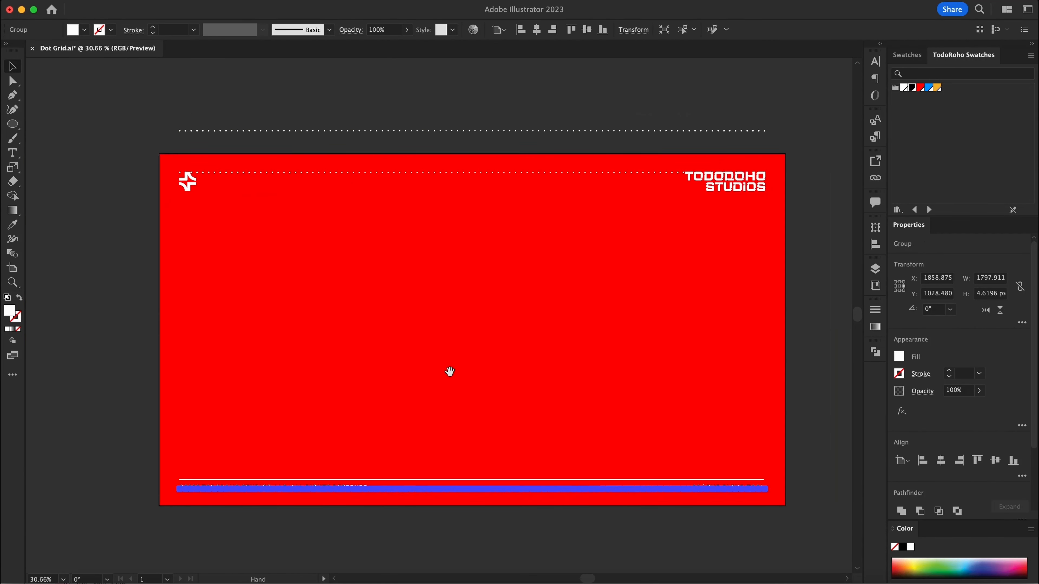
# Step: Blend the expanded bottom dot row with the expanded top dot row using 60 specified steps
pyautogui.press('w')
pyautogui.click(513, 173)
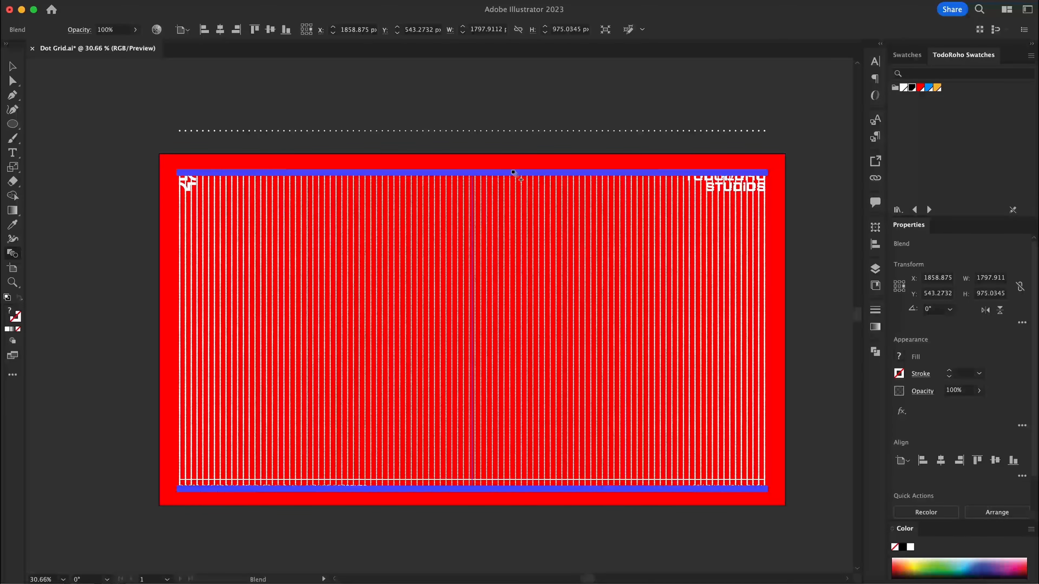
pyautogui.press('v')
pyautogui.click(519, 163)
pyautogui.moveTo(473, 221); pyautogui.dragTo(471, 259)
pyautogui.click(471, 259)
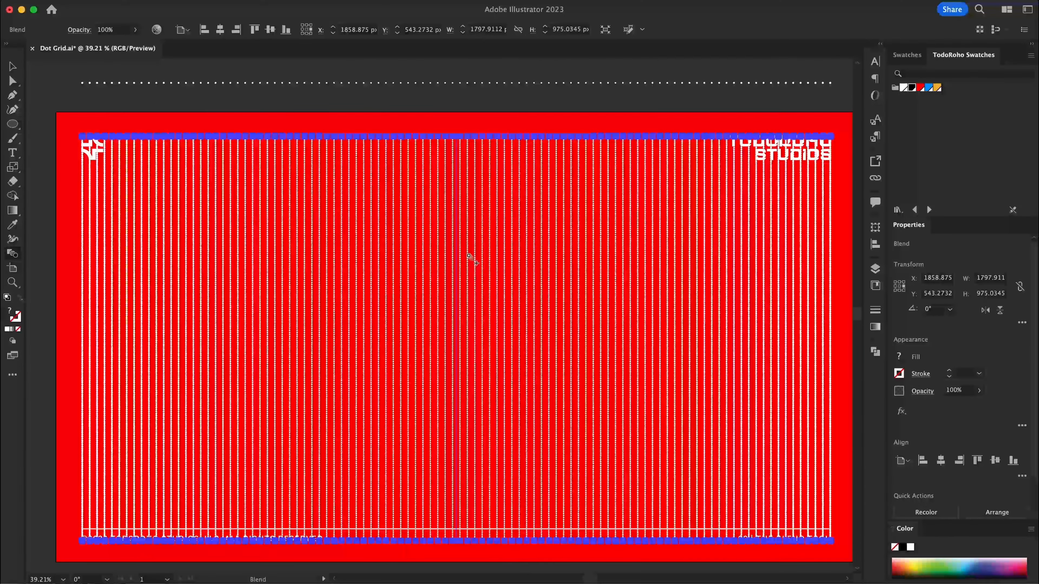
pyautogui.press('Return')
pyautogui.click(510, 300)
pyautogui.click(514, 327)
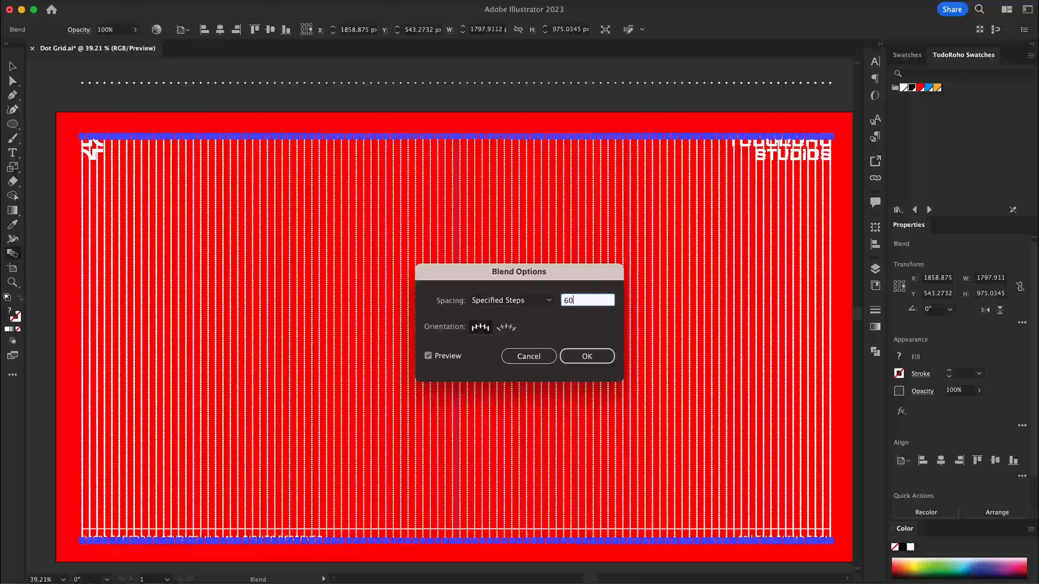
pyautogui.press('Return')
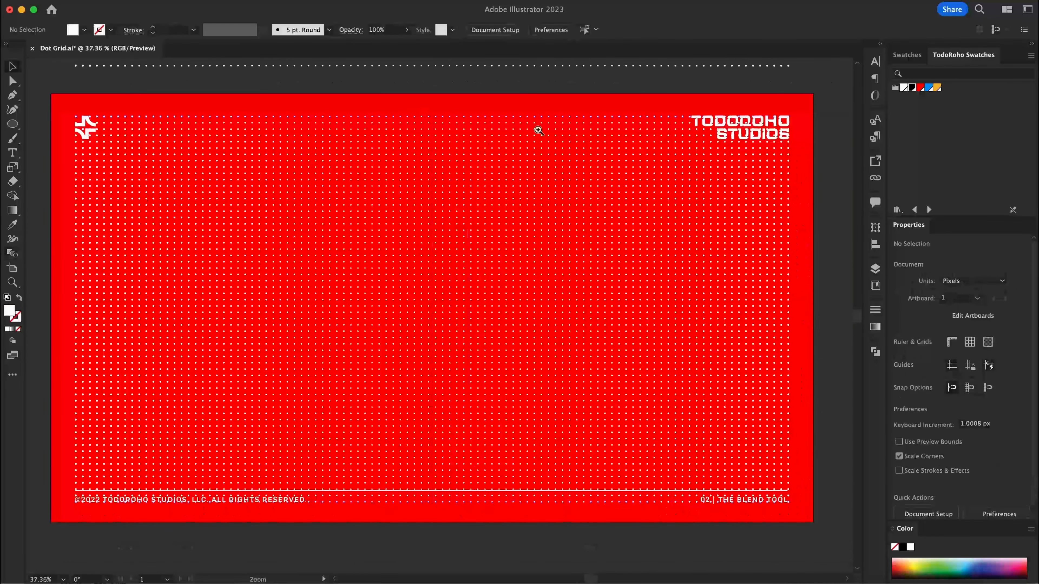
# Step: Lower the dot grid blend's number of specified steps to widen the vertical spacing between its rows
pyautogui.moveTo(540, 131); pyautogui.dragTo(773, 156)
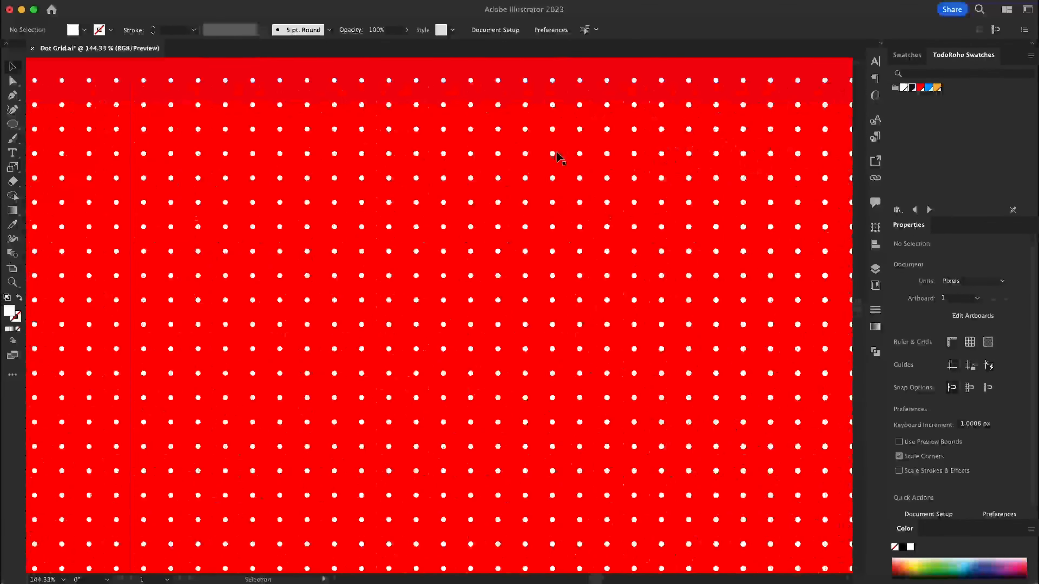
pyautogui.click(579, 158)
pyautogui.press('w')
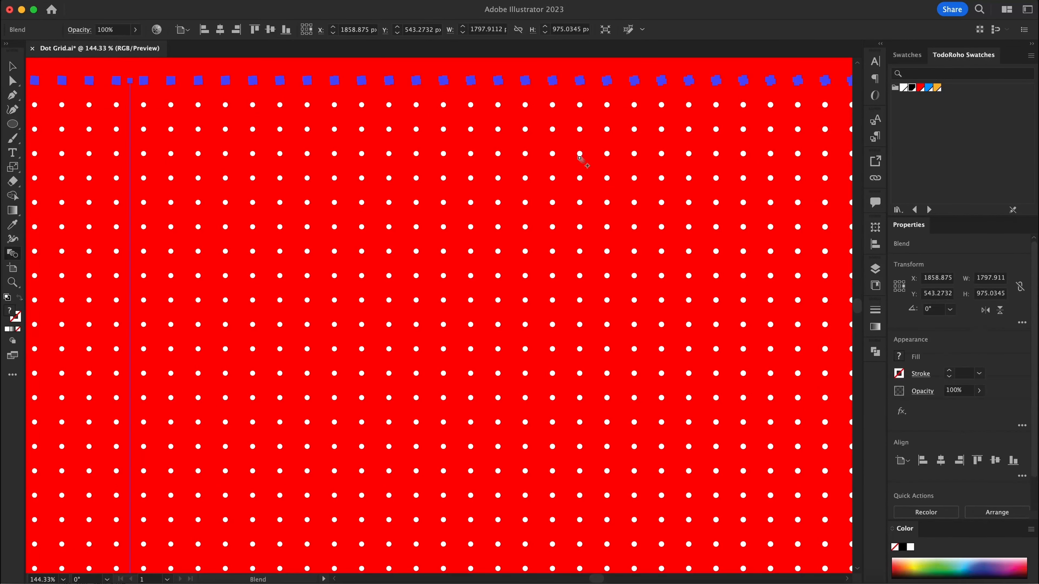
pyautogui.press('Return')
pyautogui.press('Tab')
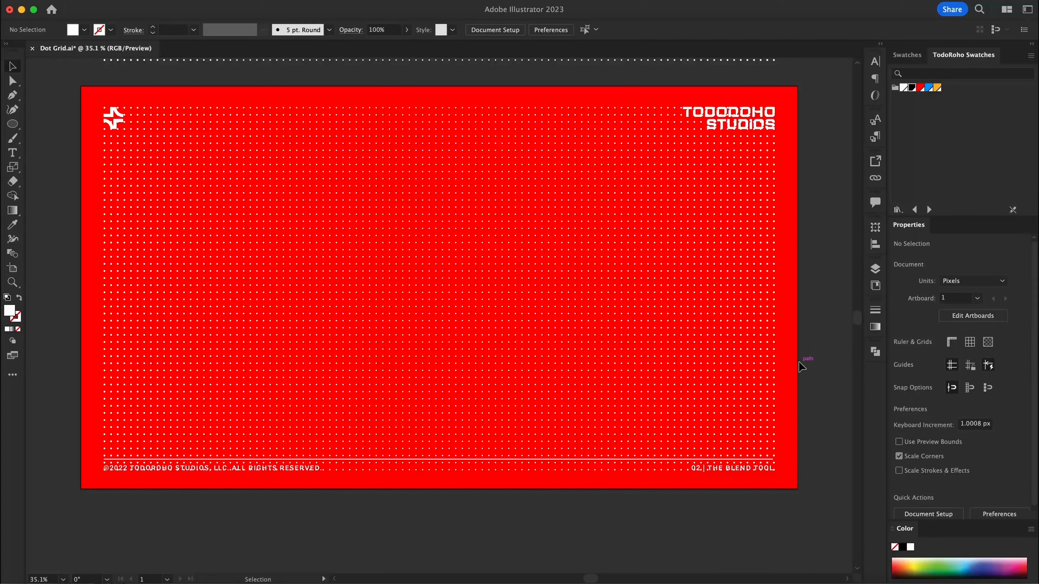
# Step: Reduce the dot grid blend's opacity to 60% and deselect it
pyautogui.click(732, 348)
pyautogui.click(957, 391)
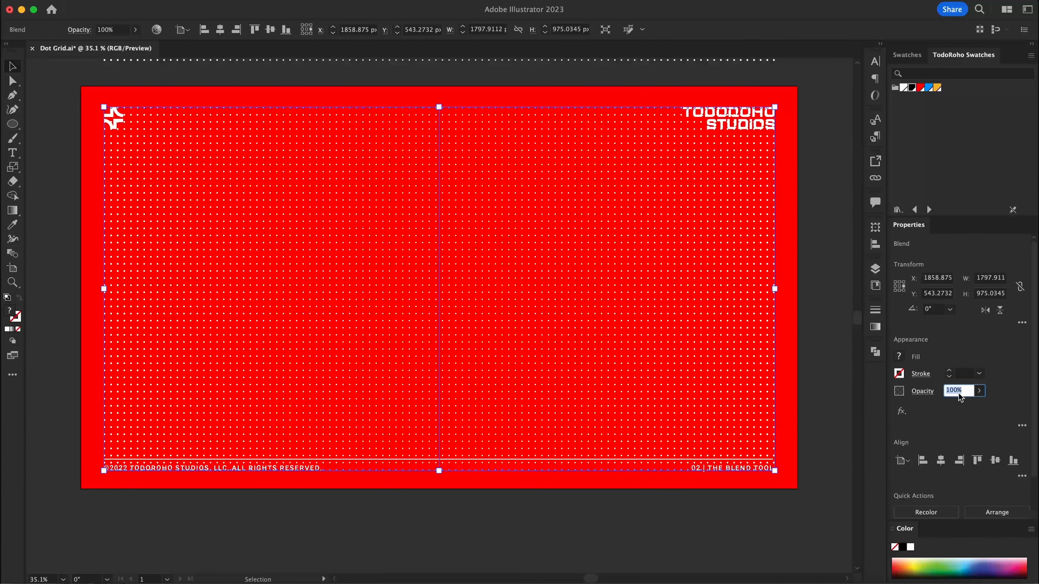
pyautogui.press('Return')
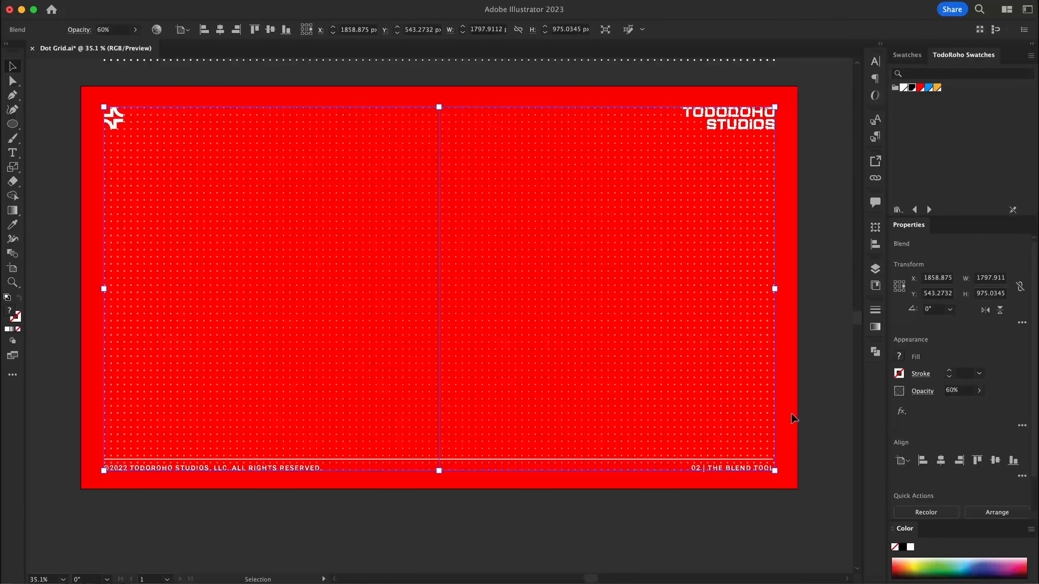
pyautogui.click(786, 417)
pyautogui.scroll(1, 784, 418)
pyautogui.moveTo(784, 417); pyautogui.dragTo(775, 427)
pyautogui.moveTo(582, 380); pyautogui.dragTo(592, 390)
pyautogui.click(568, 369)
pyautogui.moveTo(571, 320); pyautogui.dragTo(429, 320)
pyautogui.moveTo(434, 311); pyautogui.dragTo(545, 336)
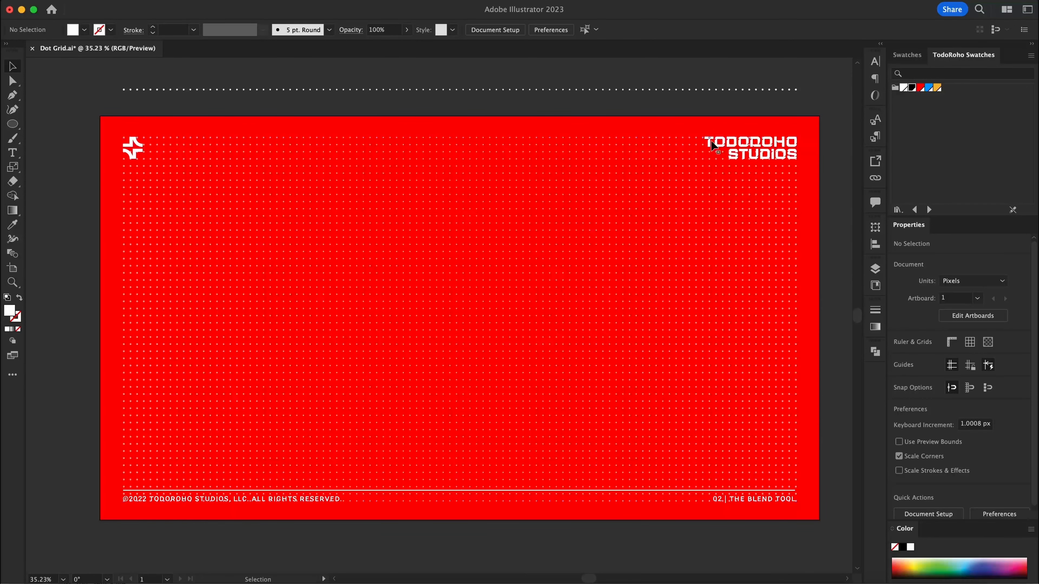
# Step: Make the Working layer active and get the Pen tool ready beside the logo mark
pyautogui.click(875, 268)
pyautogui.click(827, 377)
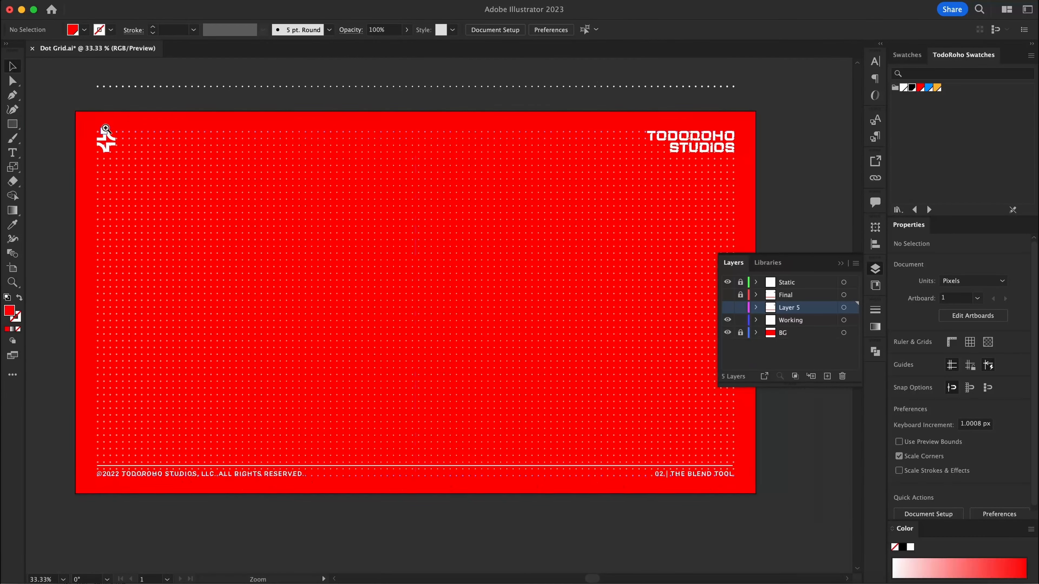
pyautogui.moveTo(107, 127); pyautogui.dragTo(255, 227)
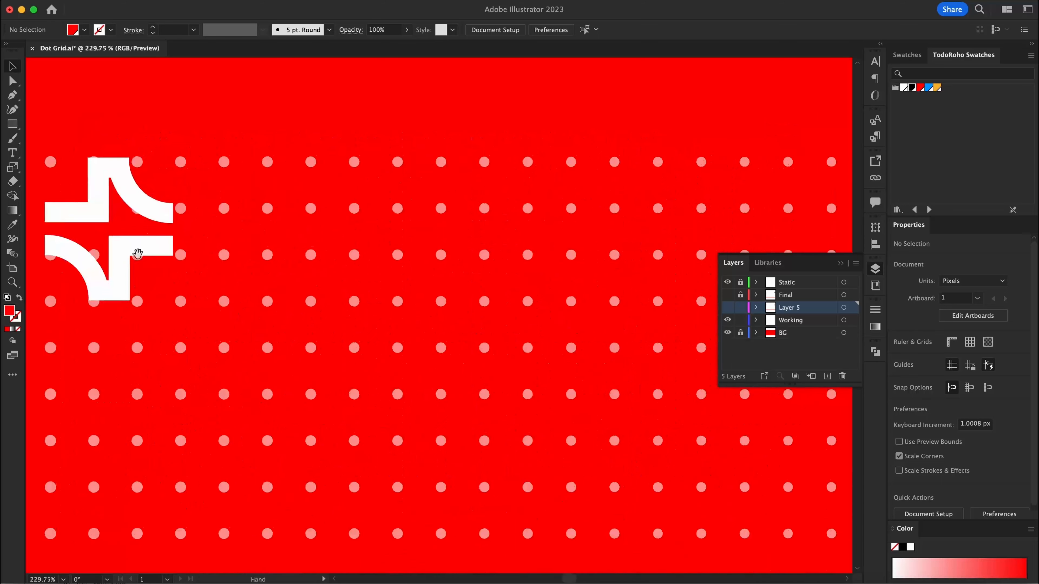
pyautogui.moveTo(64, 287); pyautogui.dragTo(215, 271)
pyautogui.press('p')
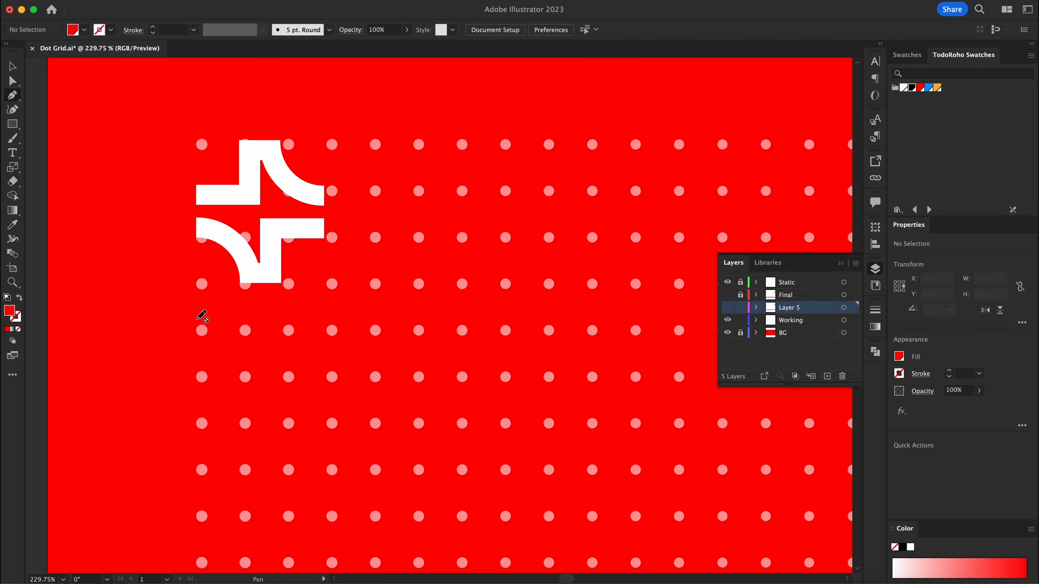
pyautogui.click(801, 320)
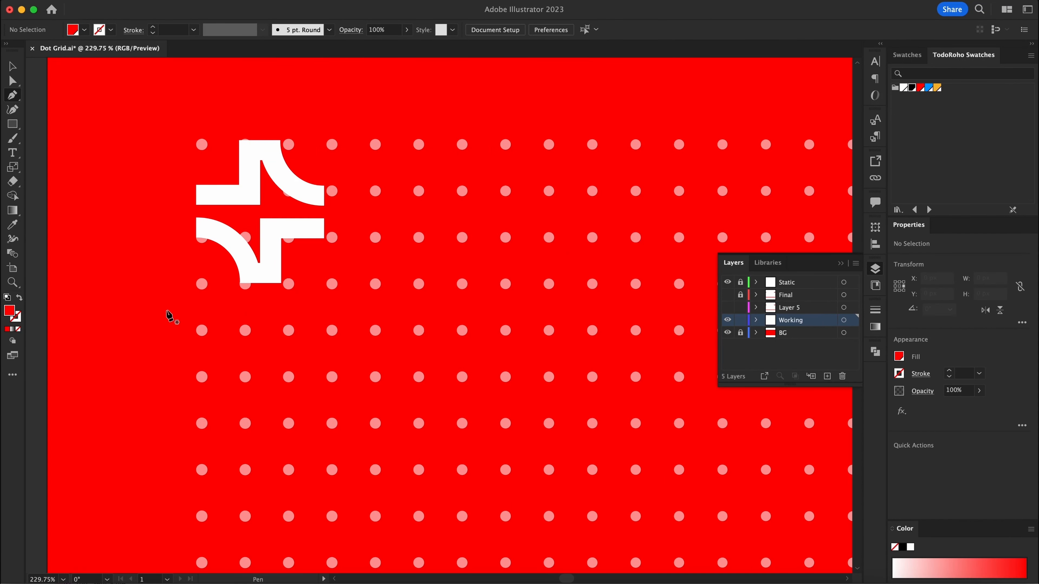
# Step: Start a red-filled path that runs below the logo mark and up along its right side to above the grid
pyautogui.click(174, 305)
pyautogui.click(355, 306)
pyautogui.click(356, 129)
# Step: Continue the path along the grid's top edge and step it around both lines of the TODOROHO STUDIOS wordmark to the right margin
pyautogui.press('super+space')
pyautogui.moveTo(551, 128); pyautogui.dragTo(286, 143)
pyautogui.moveTo(628, 176); pyautogui.dragTo(530, 215)
pyautogui.moveTo(770, 205); pyautogui.dragTo(250, 239)
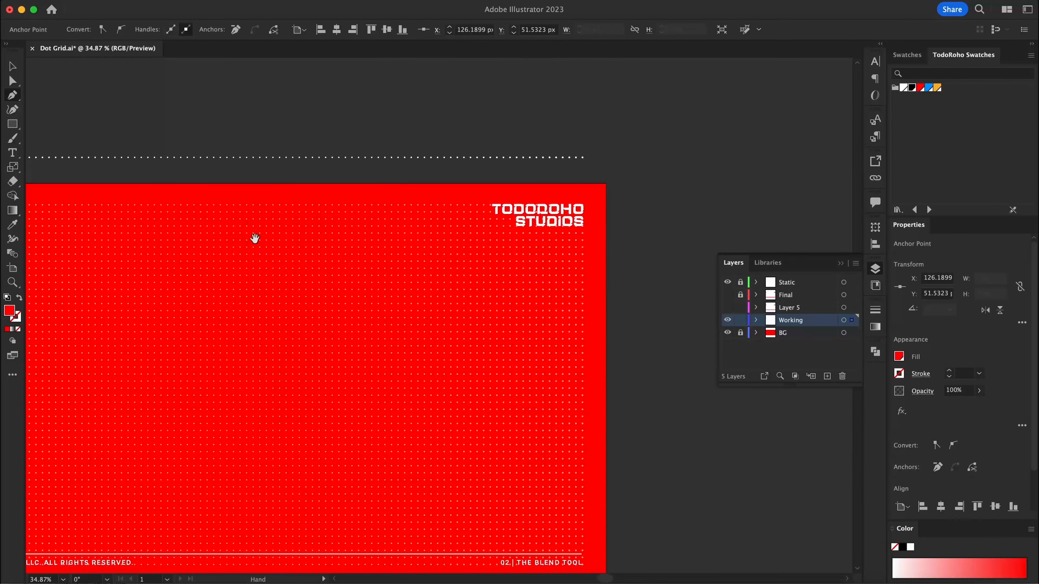
pyautogui.moveTo(464, 207); pyautogui.dragTo(686, 227)
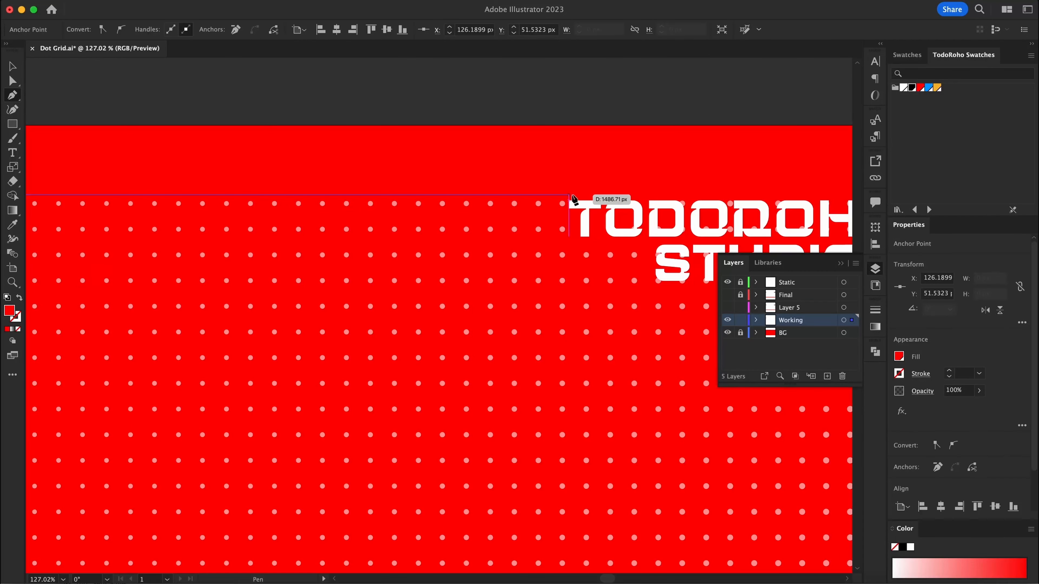
pyautogui.click(550, 195)
pyautogui.click(550, 243)
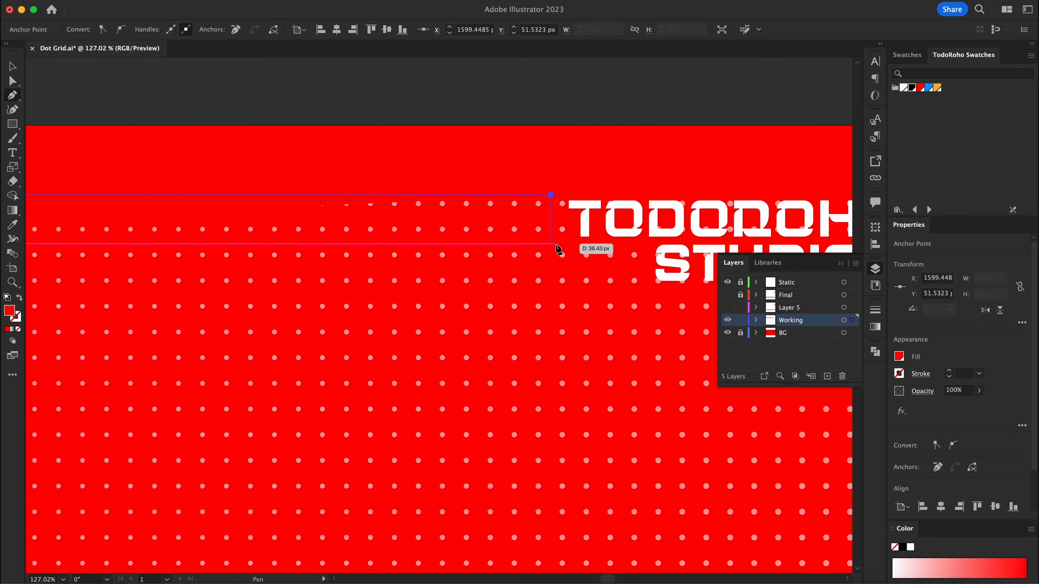
pyautogui.click(643, 244)
pyautogui.click(643, 292)
pyautogui.moveTo(685, 271); pyautogui.dragTo(145, 273)
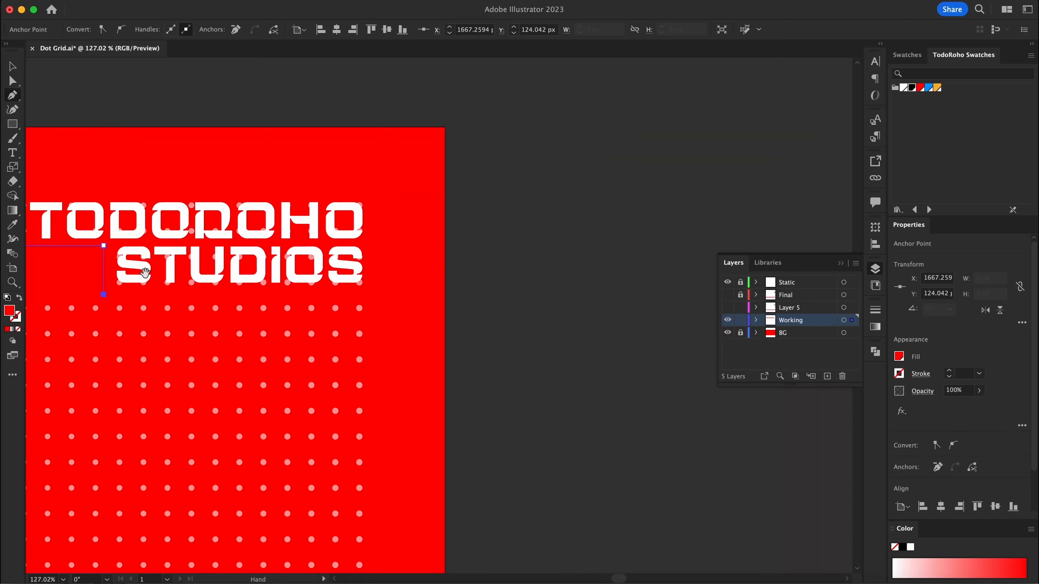
pyautogui.click(380, 295)
# Step: Add the path's lower-right corner just above the footer line, undoing and replacing the first anchor
pyautogui.scroll(-5, 399, 304)
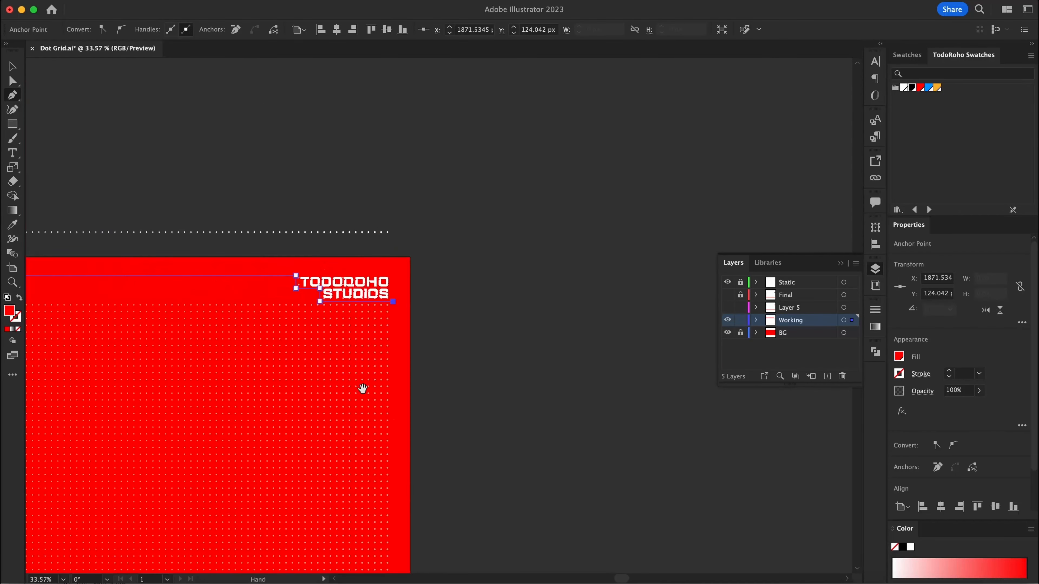
pyautogui.moveTo(364, 547); pyautogui.dragTo(401, 283)
pyautogui.moveTo(404, 404); pyautogui.dragTo(607, 340)
pyautogui.click(487, 255)
pyautogui.hscroll(-3, 488, 264)
pyautogui.scroll(1, 488, 264)
pyautogui.press('super+z')
pyautogui.click(559, 253)
# Step: Add the path's lower-left corner at about X 52, Y 981 px and close the path below the logo mark
pyautogui.moveTo(449, 264); pyautogui.dragTo(660, 272)
pyautogui.moveTo(511, 258); pyautogui.dragTo(363, 257)
pyautogui.moveTo(30, 247); pyautogui.dragTo(642, 272)
pyautogui.click(188, 287)
pyautogui.moveTo(245, 253); pyautogui.dragTo(265, 511)
pyautogui.moveTo(254, 170); pyautogui.dragTo(253, 413)
pyautogui.click(209, 275)
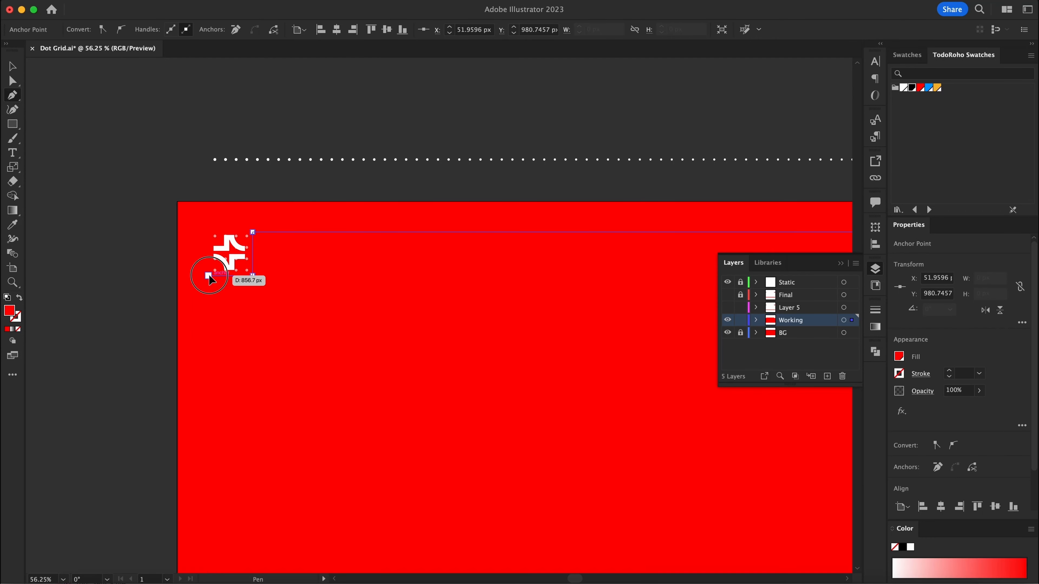
# Step: Make a clipping mask from the drawn red shape and the dot grid blend
pyautogui.press('v')
pyautogui.click(248, 223)
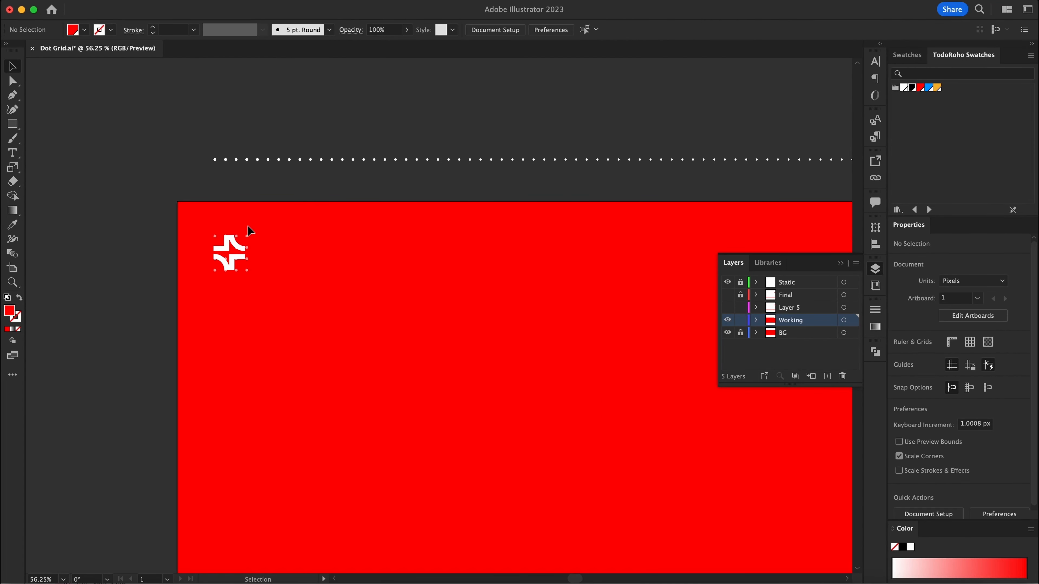
pyautogui.click(247, 237)
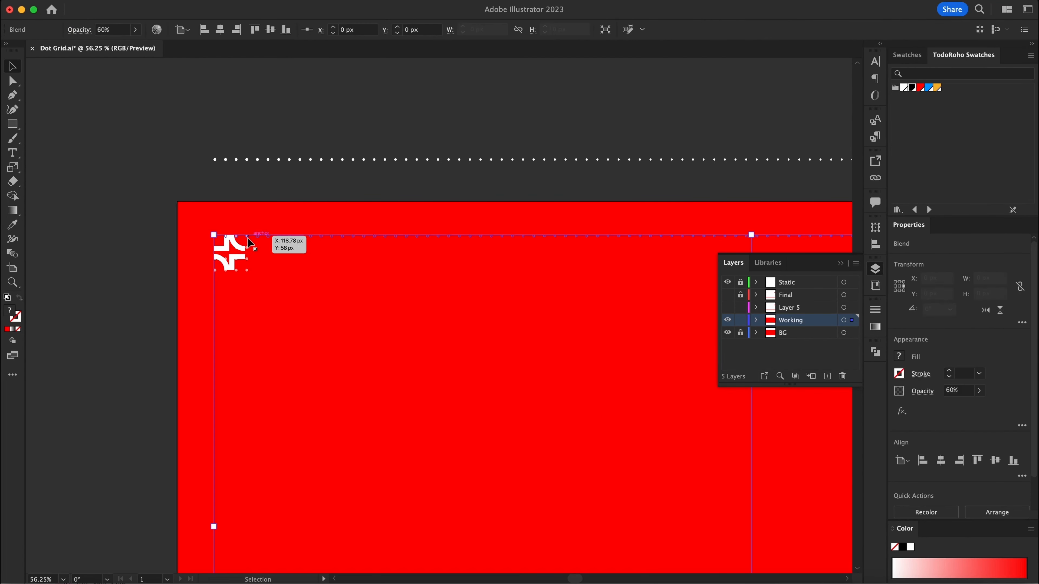
pyautogui.keyDown('shift'); pyautogui.click(280, 259); pyautogui.keyUp('shift')
pyautogui.press('super+7')
pyautogui.click(294, 216)
# Step: Try to adjust the clipping path's corner anchors beside the wordmark and undo the changes
pyautogui.moveTo(312, 223); pyautogui.dragTo(176, 227)
pyautogui.moveTo(566, 269); pyautogui.dragTo(457, 241)
pyautogui.moveTo(563, 219); pyautogui.dragTo(635, 230)
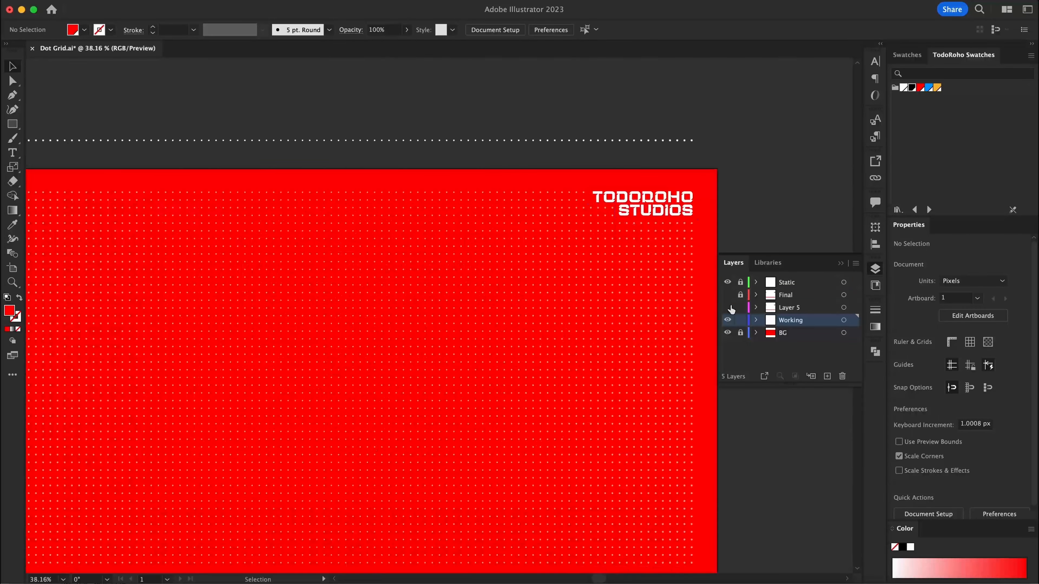
pyautogui.moveTo(604, 192); pyautogui.dragTo(774, 239)
pyautogui.press('a')
pyautogui.moveTo(561, 227); pyautogui.dragTo(564, 192)
pyautogui.press('super+z')
pyautogui.press('super+z')
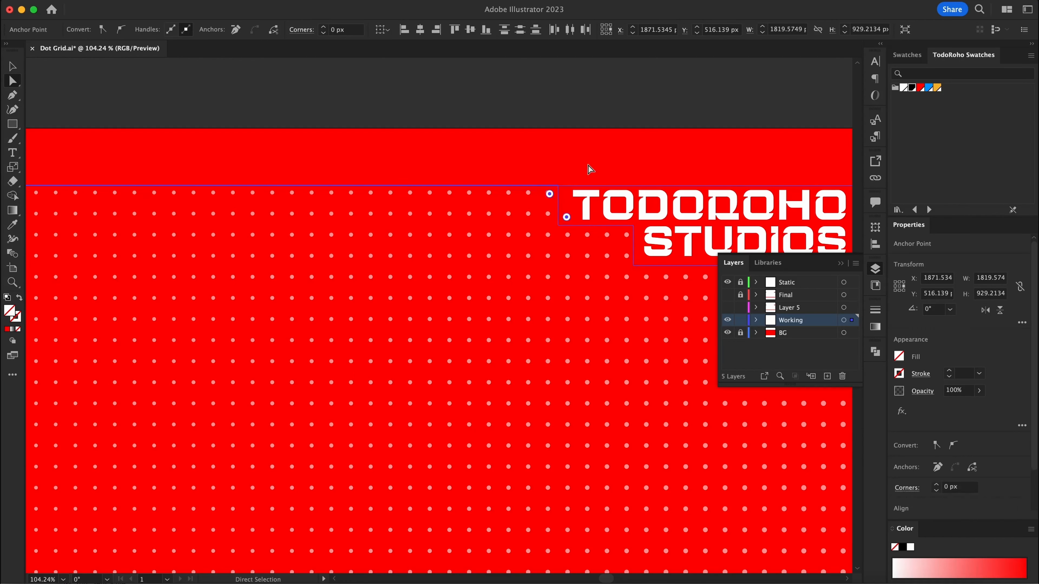
pyautogui.click(589, 164)
# Step: Draw two black rectangles over the dot grid, select both and delete them
pyautogui.moveTo(182, 250); pyautogui.dragTo(423, 322)
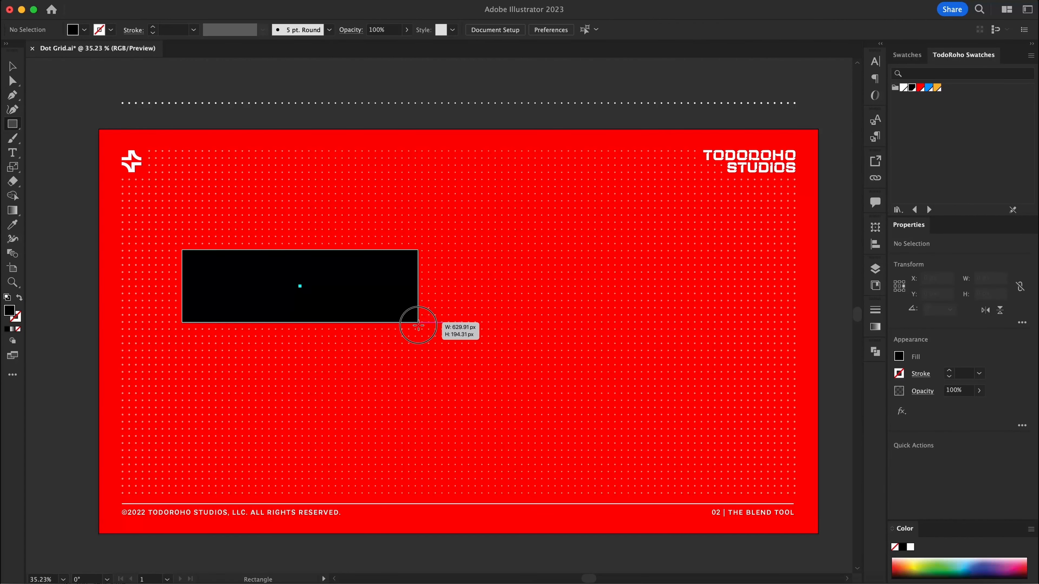
pyautogui.moveTo(303, 344); pyautogui.dragTo(515, 437)
pyautogui.press('v')
pyautogui.click(415, 210)
pyautogui.click(350, 310)
pyautogui.keyDown('shift'); pyautogui.click(409, 398); pyautogui.keyUp('shift')
pyautogui.press('Delete')
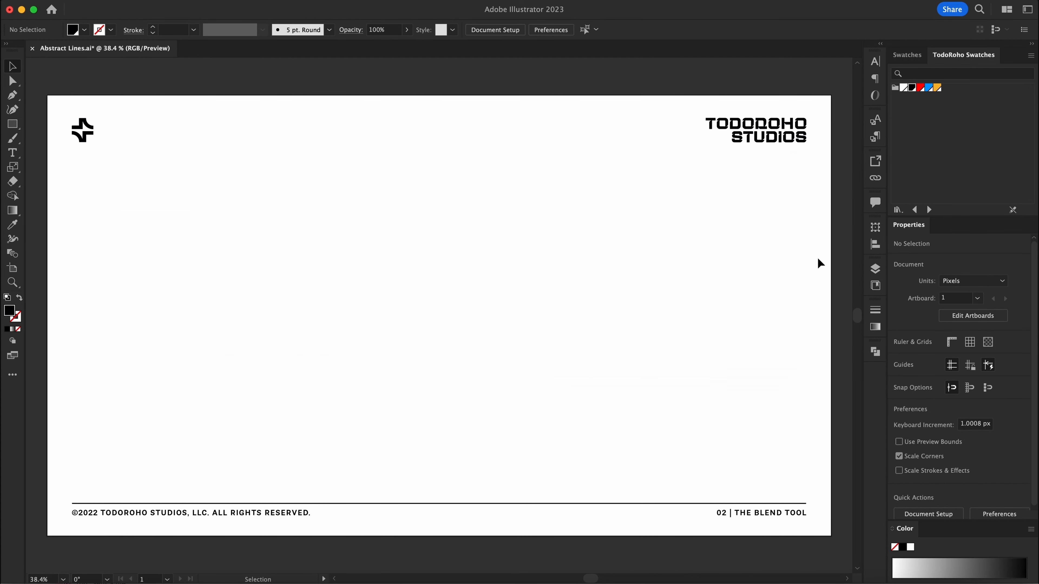
# Step: In the Abstract Lines document, draw a horizontal line about 1797 px long below the header, spanning margin to margin
pyautogui.press('\\')
pyautogui.moveTo(72, 151); pyautogui.dragTo(806, 152)
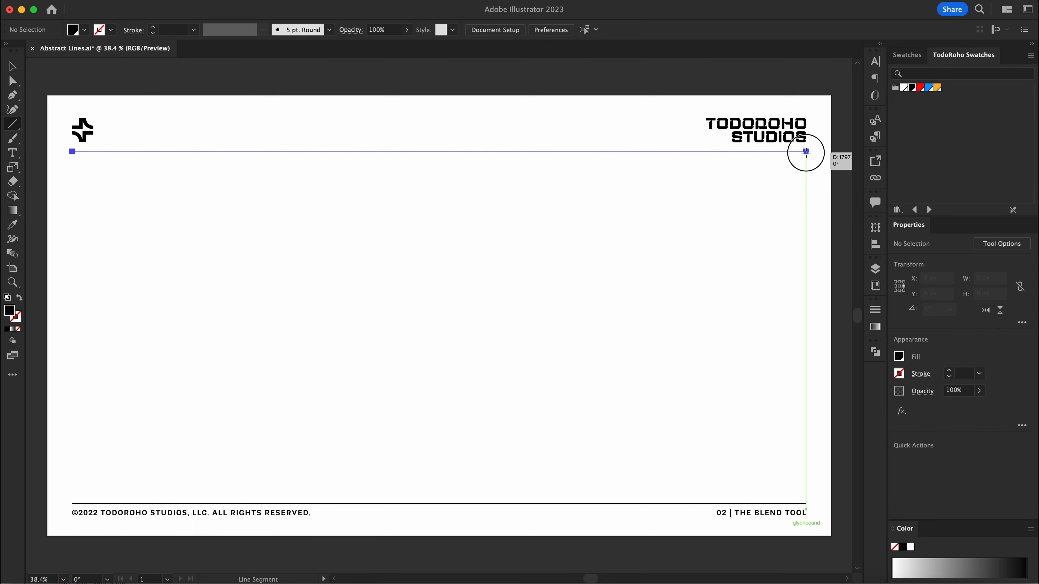
pyautogui.moveTo(805, 152); pyautogui.dragTo(806, 152)
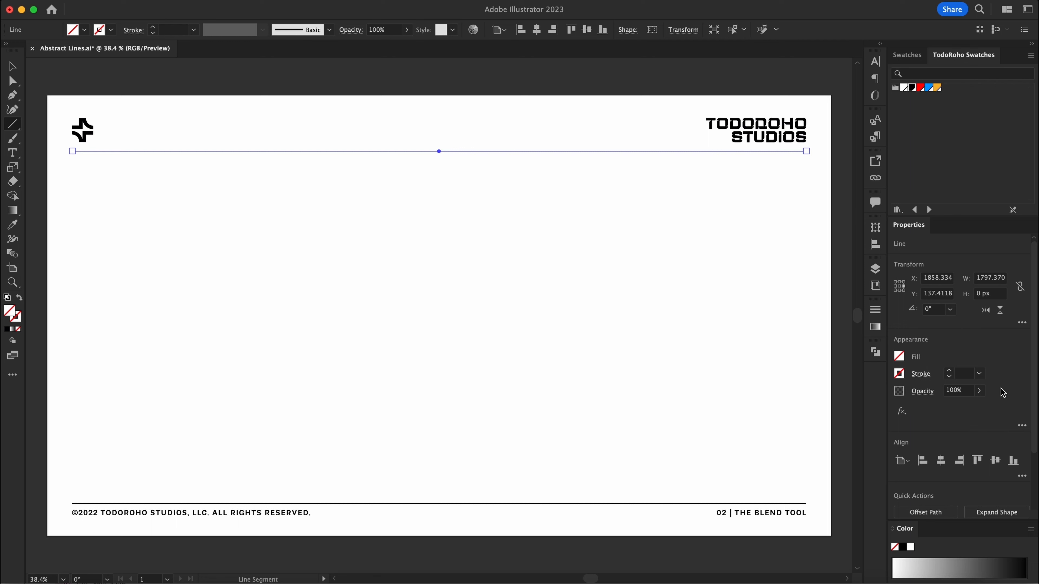
# Step: Give the horizontal line a 25 pt stroke in the black swatch colour
pyautogui.keyDown('shift'); pyautogui.click(948, 370); pyautogui.keyUp('shift')
pyautogui.keyDown('shift'); pyautogui.click(948, 370); pyautogui.keyUp('shift')
pyautogui.keyDown('shift'); pyautogui.click(948, 370); pyautogui.keyUp('shift')
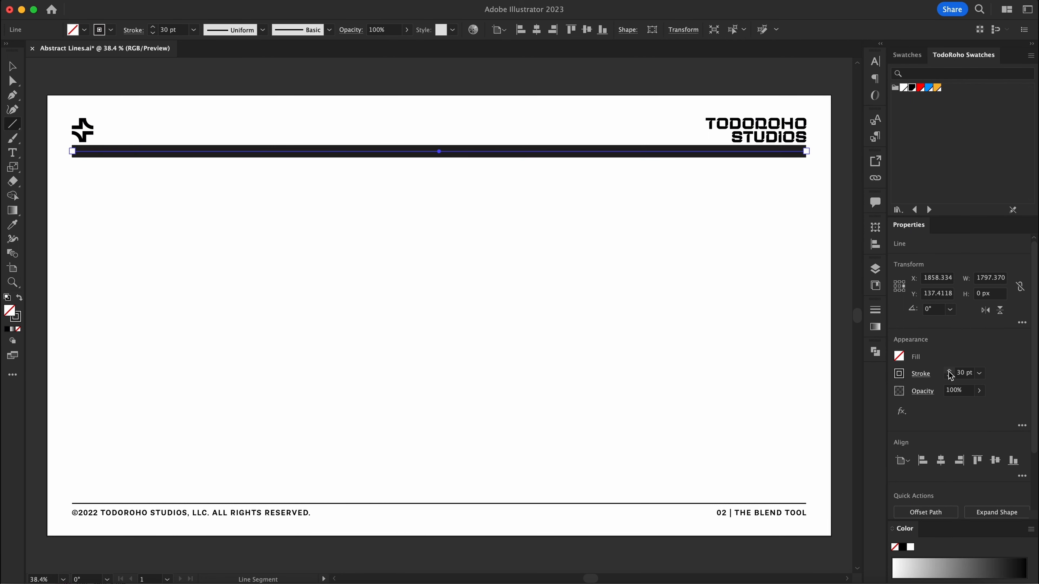
pyautogui.click(949, 375)
pyautogui.click(948, 375)
pyautogui.click(949, 375)
pyautogui.click(949, 375)
pyautogui.click(948, 375)
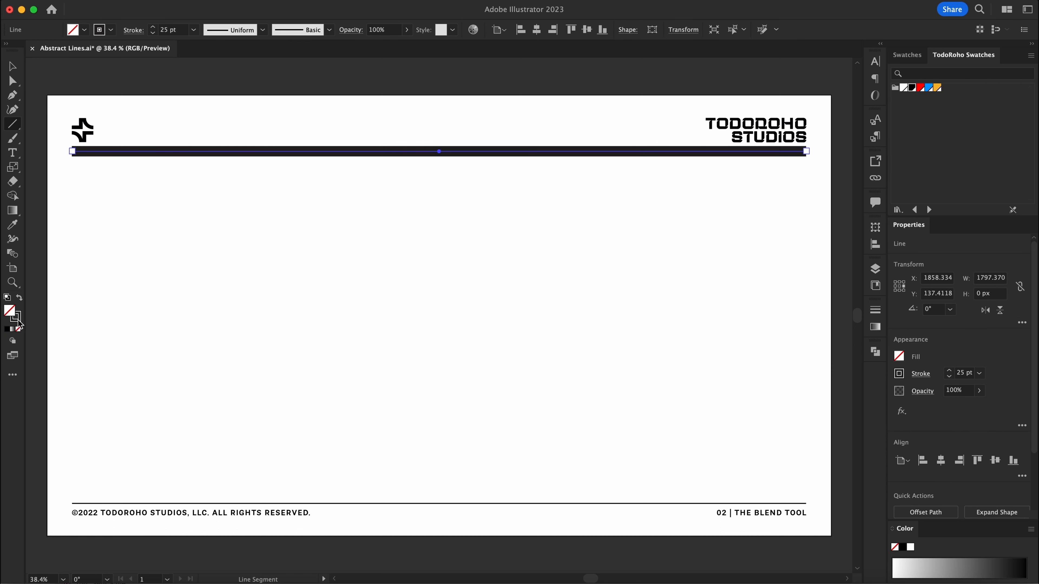
pyautogui.click(19, 321)
pyautogui.click(912, 90)
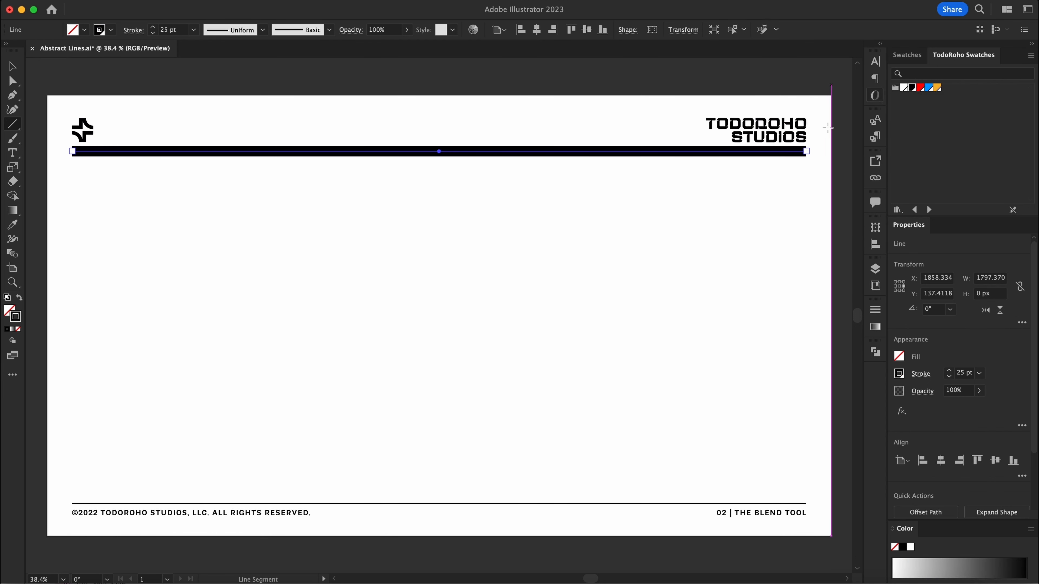
# Step: Move the thick black line slightly down, away from the header logos
pyautogui.press('v')
pyautogui.click(437, 202)
pyautogui.moveTo(423, 152); pyautogui.dragTo(424, 160)
pyautogui.click(577, 273)
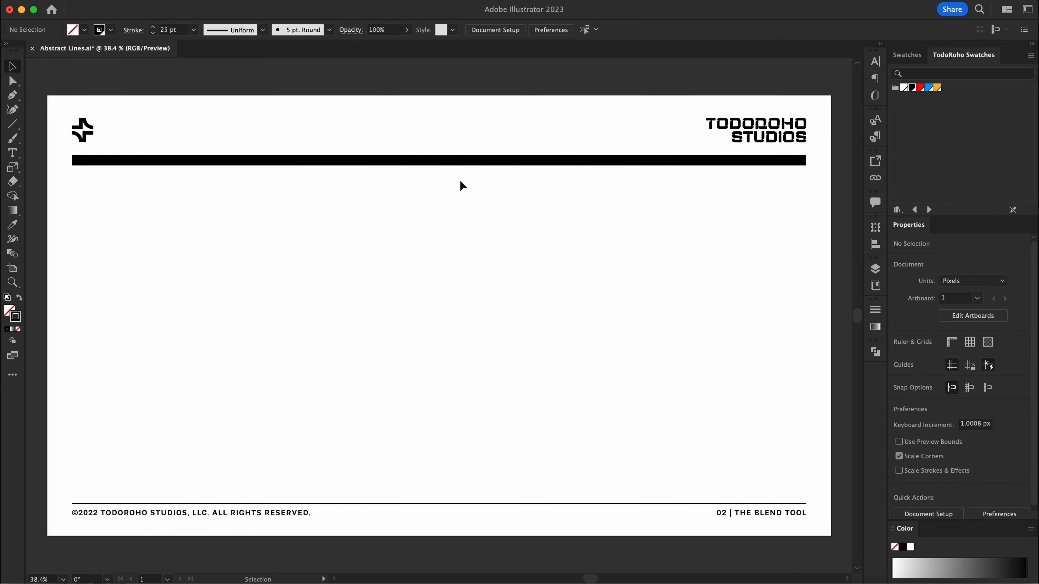
# Step: Duplicate the thick line straight down to just above the footer line and set the copy's stroke to 5 pt
pyautogui.moveTo(466, 164); pyautogui.dragTo(424, 490)
pyautogui.click(951, 377)
pyautogui.click(950, 376)
pyautogui.click(950, 376)
pyautogui.click(950, 376)
pyautogui.click(949, 376)
pyautogui.click(950, 376)
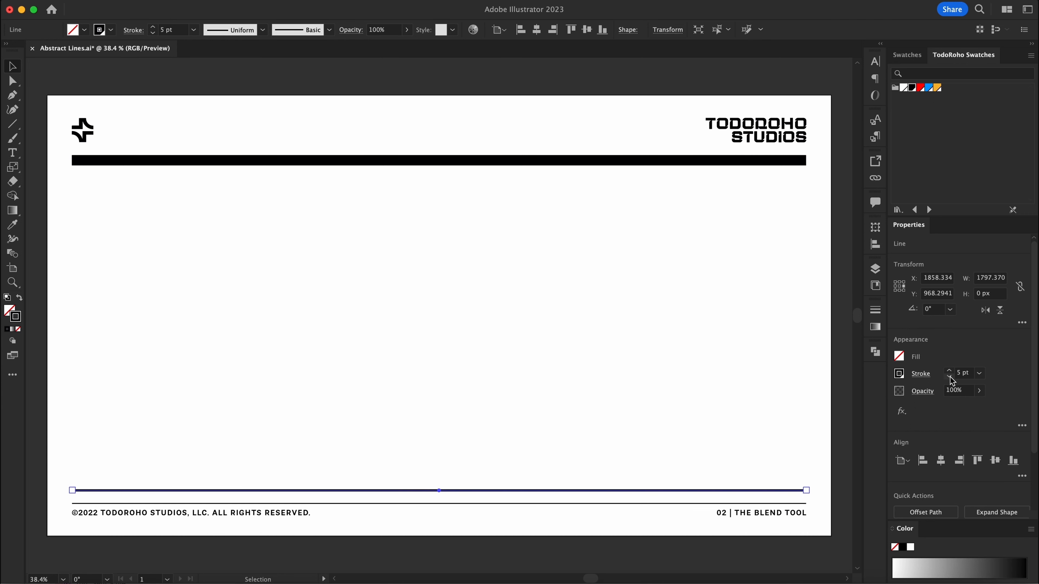
# Step: Move the thin line up to about Y 951 px, clear of the footer line, and deselect it
pyautogui.click(673, 495)
pyautogui.moveTo(673, 490); pyautogui.dragTo(671, 482)
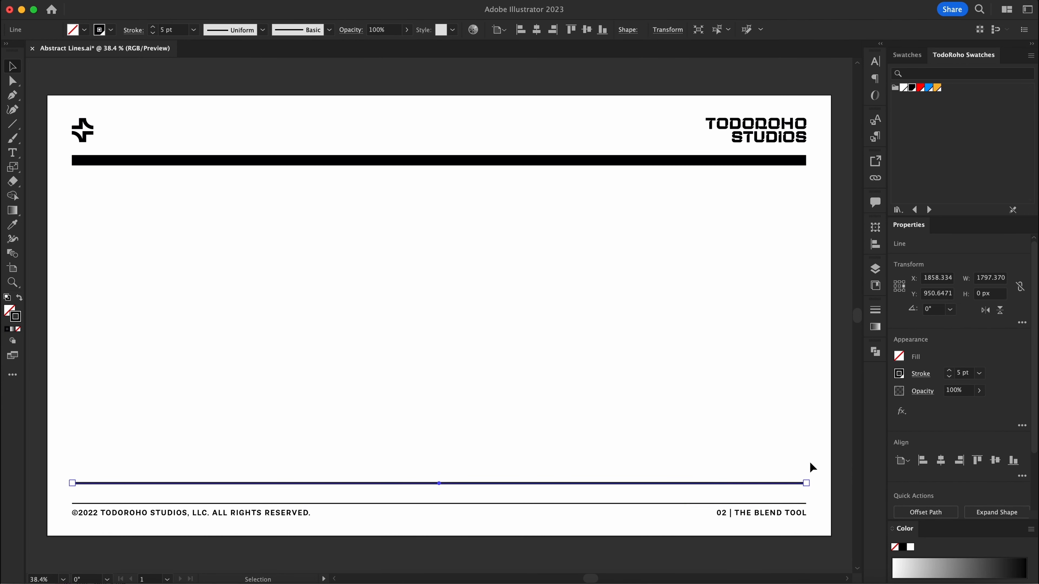
pyautogui.click(774, 492)
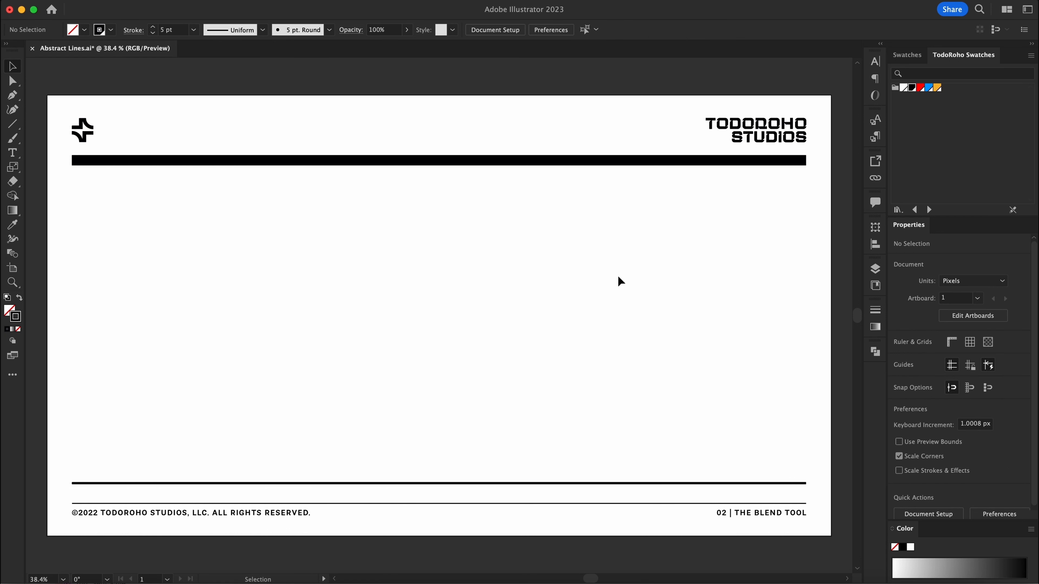
# Step: Blend the thick top line with the thin bottom line using 15 specified steps
pyautogui.press('w')
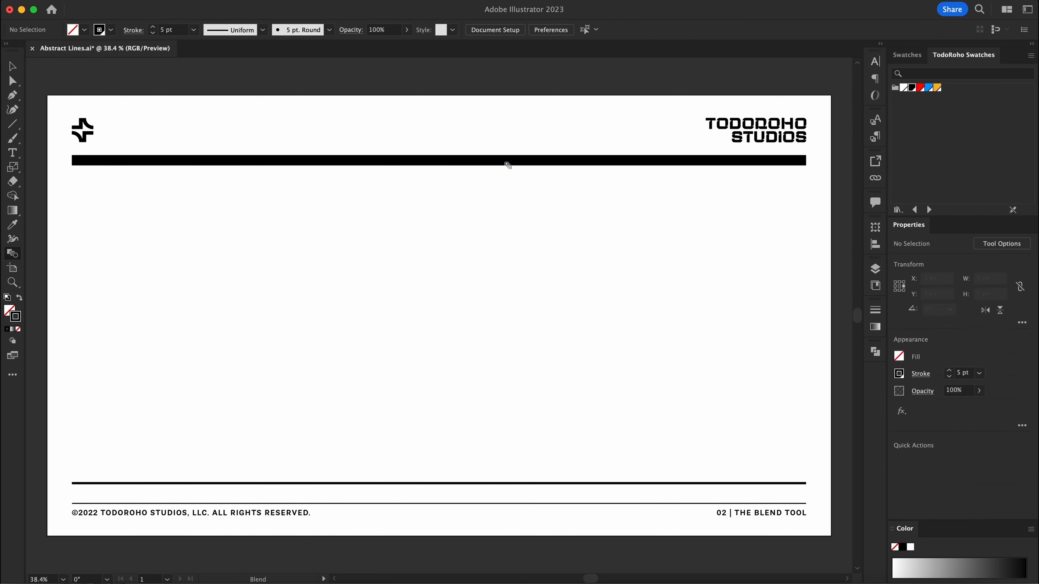
pyautogui.click(510, 162)
pyautogui.click(462, 482)
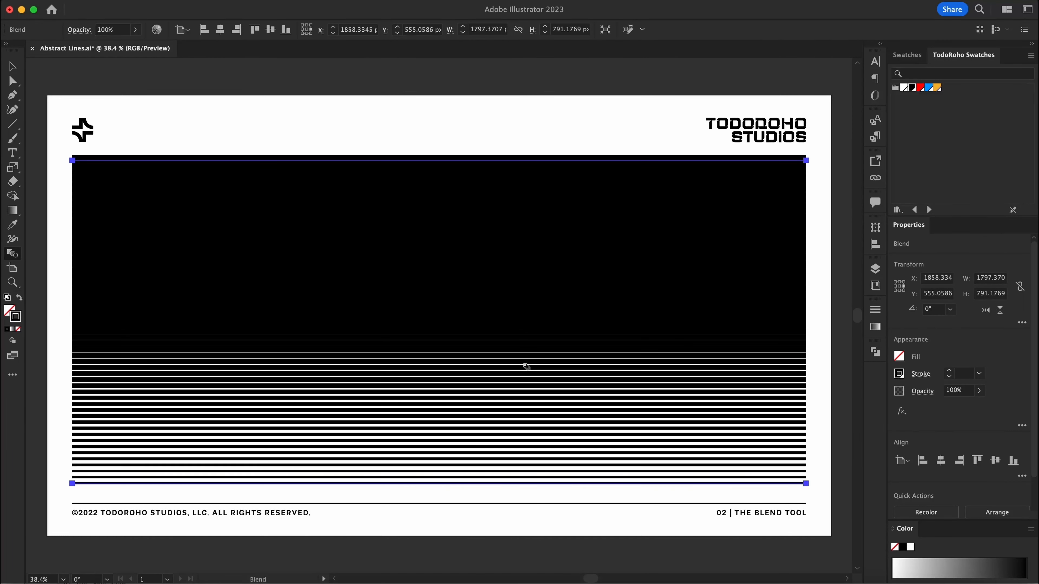
pyautogui.press('Return')
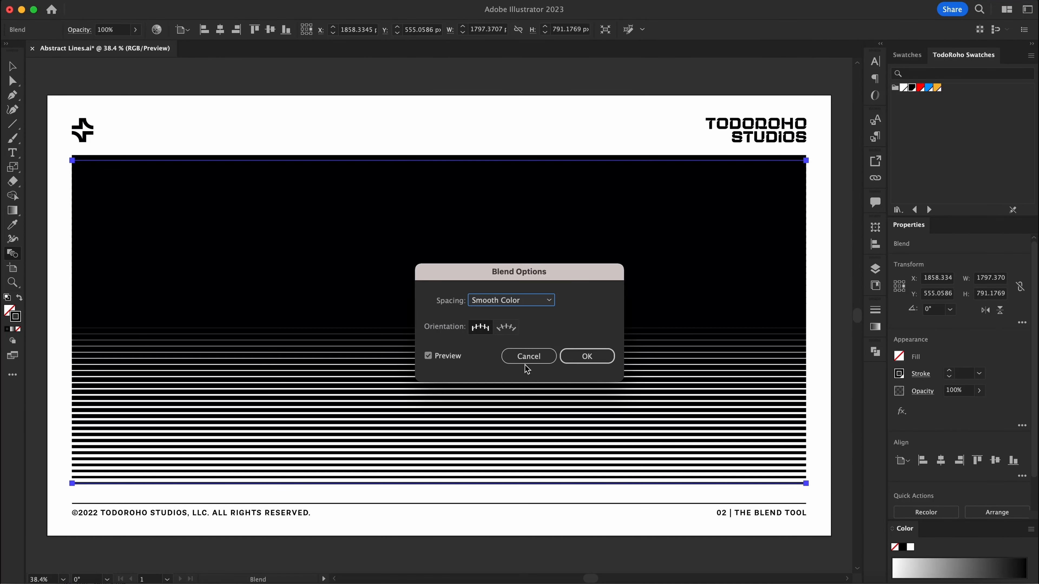
pyautogui.click(530, 300)
pyautogui.click(520, 325)
pyautogui.write('15')
pyautogui.press('Return')
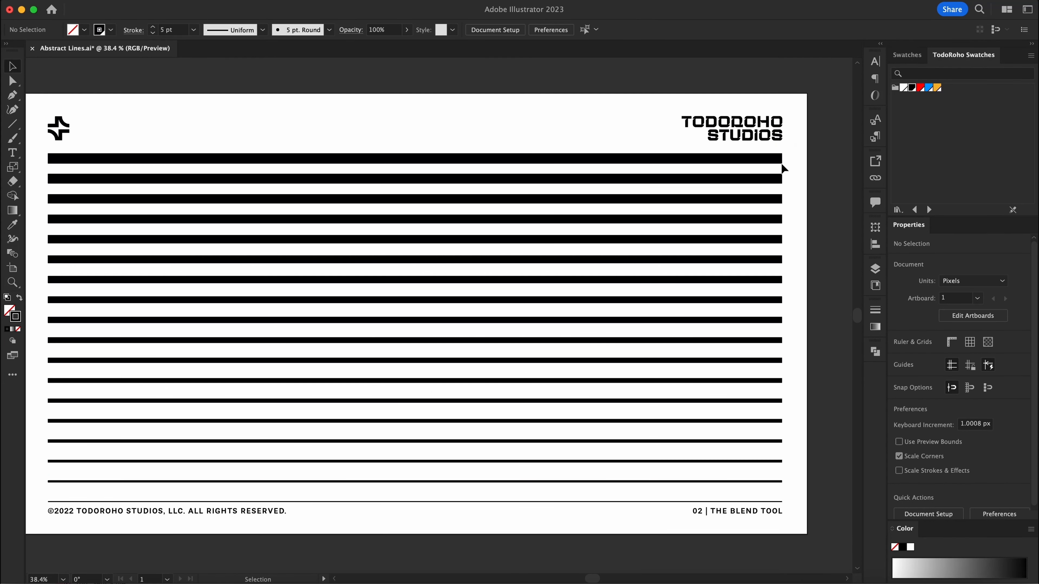
# Step: Draw a black-filled rectangle without stroke, about 42 by 24.5 px, over the left end of the thick top line
pyautogui.press('m')
pyautogui.press('super+space')
pyautogui.moveTo(44, 155); pyautogui.dragTo(374, 168)
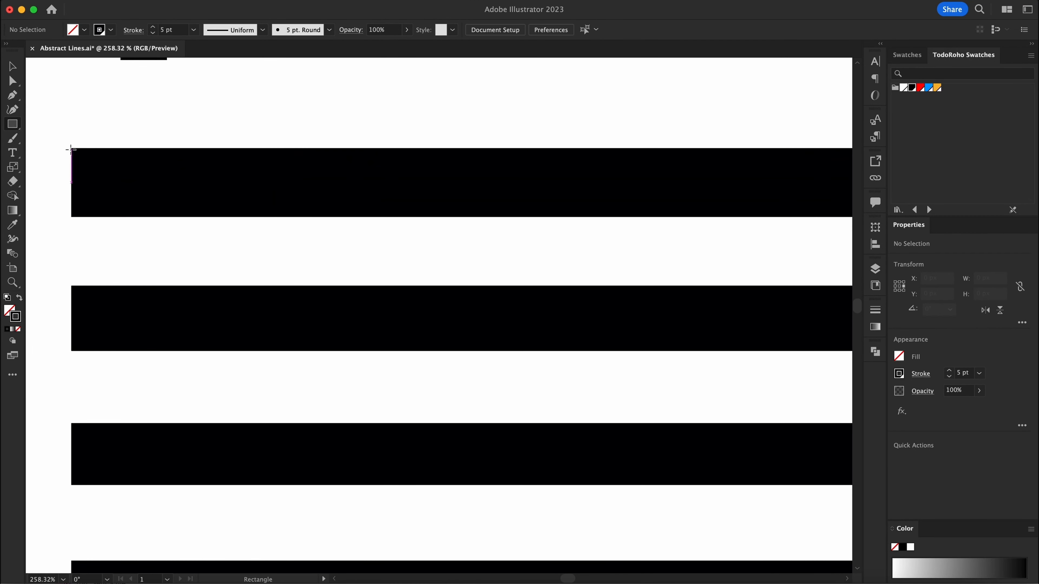
pyautogui.moveTo(72, 148); pyautogui.dragTo(187, 215)
pyautogui.press('v')
pyautogui.press('super+space')
pyautogui.moveTo(322, 241); pyautogui.dragTo(193, 250)
pyautogui.click(20, 299)
# Step: Stretch the small rectangle rightward to the full length of the top line, about 1797 px wide
pyautogui.press('super+space')
pyautogui.moveTo(510, 240); pyautogui.dragTo(286, 242)
pyautogui.press('space')
pyautogui.moveTo(519, 239); pyautogui.dragTo(167, 272)
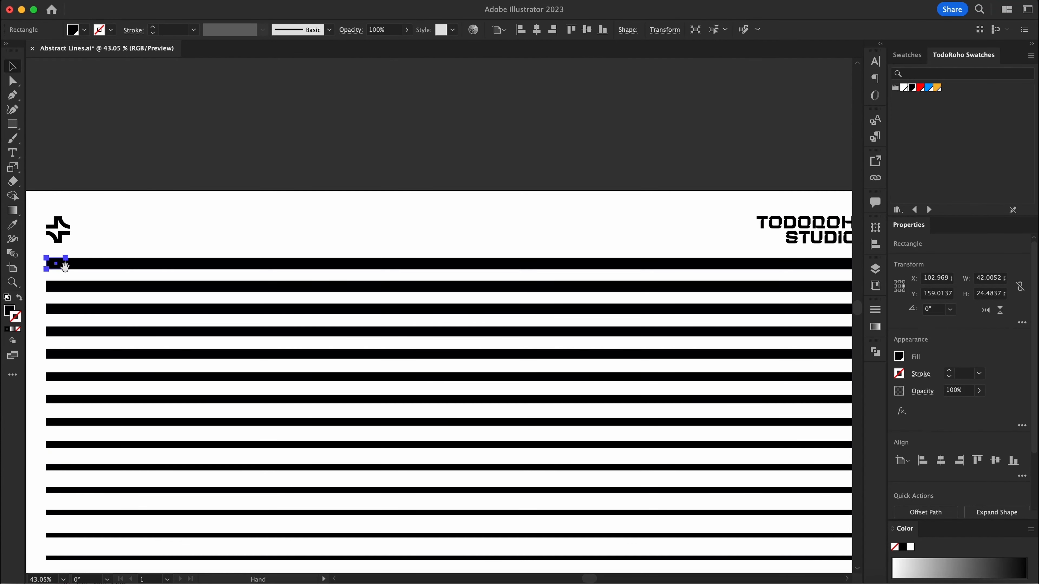
pyautogui.press('super+space')
pyautogui.moveTo(69, 258); pyautogui.dragTo(151, 259)
pyautogui.moveTo(69, 265); pyautogui.dragTo(497, 231)
pyautogui.moveTo(421, 264); pyautogui.dragTo(494, 260)
# Step: Shift the long rectangle's lower-left corner point slightly right to give that end a slanted cut, and deselect it
pyautogui.press('a')
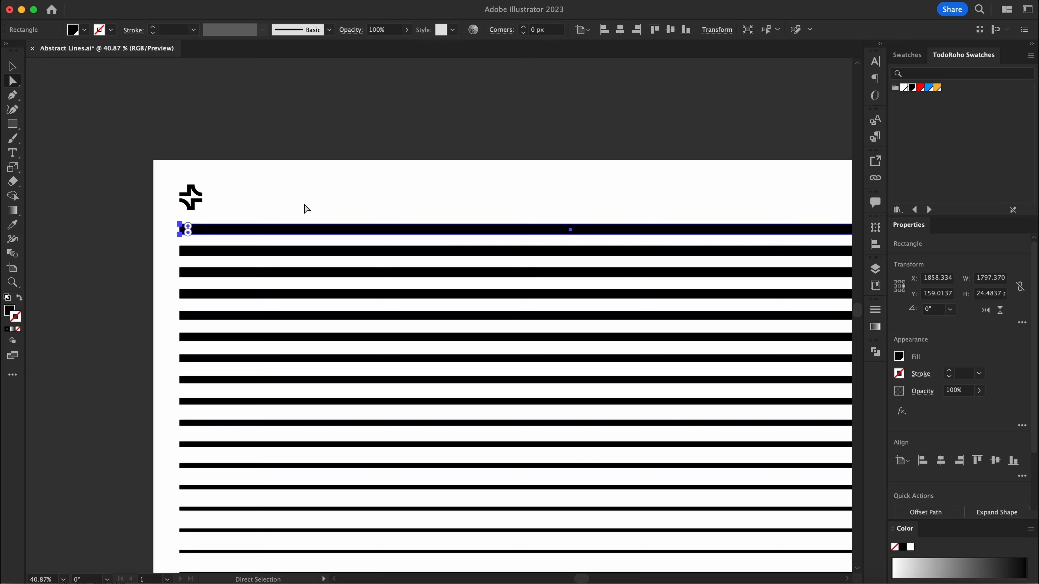
pyautogui.click(307, 209)
pyautogui.scroll(5, 150, 214)
pyautogui.moveTo(261, 294); pyautogui.dragTo(302, 294)
pyautogui.press('super+shift+a')
# Step: Duplicate the slanted bar straight down onto the lowest thin line, at about Y 960 px
pyautogui.press('v')
pyautogui.click(518, 188)
pyautogui.moveTo(518, 187); pyautogui.dragTo(413, 189)
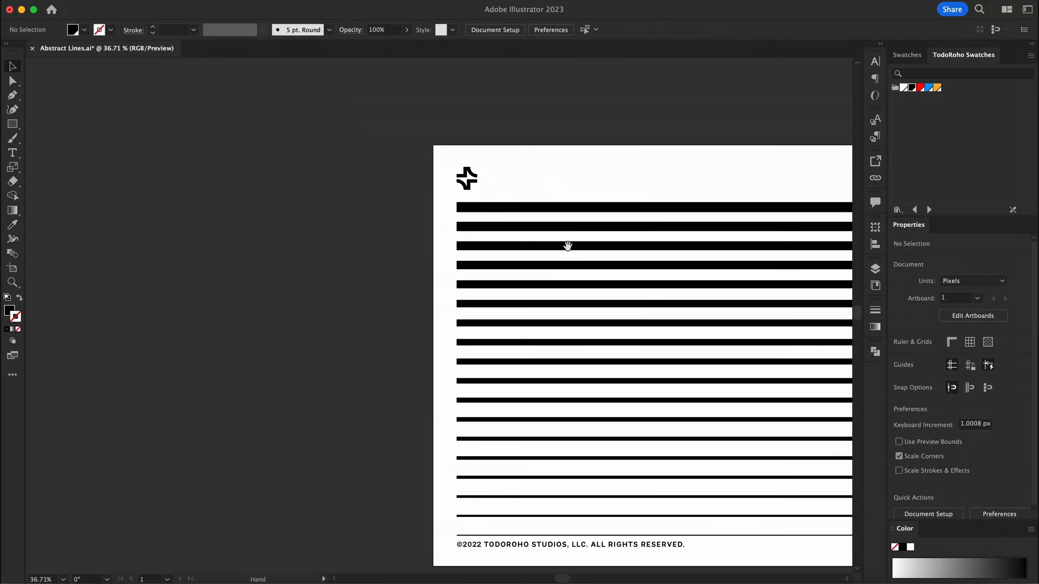
pyautogui.moveTo(568, 246); pyautogui.dragTo(164, 184)
pyautogui.moveTo(756, 146); pyautogui.dragTo(870, 438)
pyautogui.moveTo(717, 466); pyautogui.dragTo(572, 396)
pyautogui.moveTo(572, 396); pyautogui.dragTo(654, 279)
pyautogui.click(656, 420)
pyautogui.moveTo(690, 283); pyautogui.dragTo(270, 286)
pyautogui.moveTo(392, 279); pyautogui.dragTo(480, 350)
pyautogui.press('super+0')
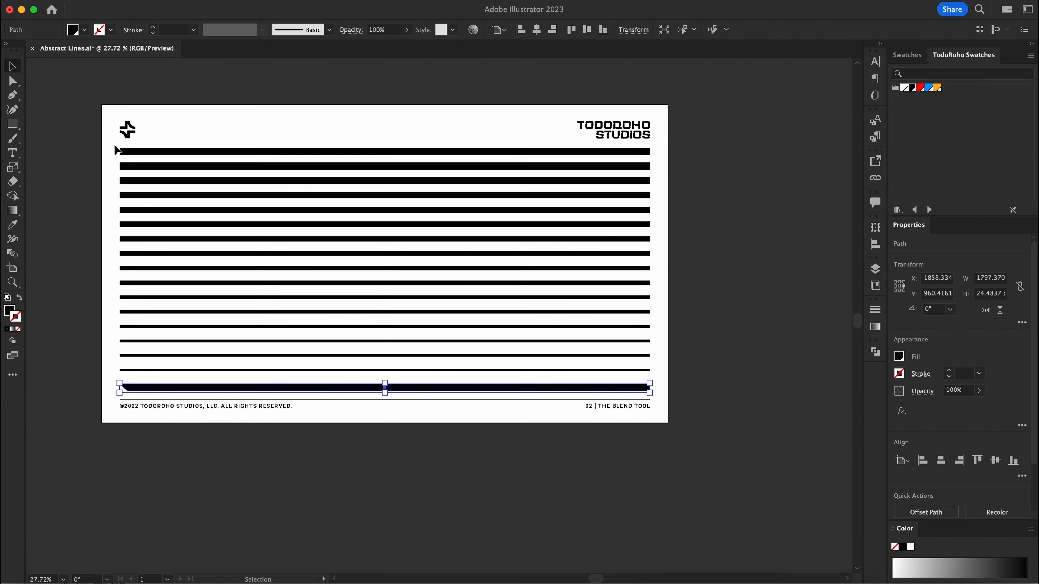
# Step: Move the lower bar's left end points far right, leaving only a short slanted bar at the line's right end
pyautogui.press('a')
pyautogui.click(280, 452)
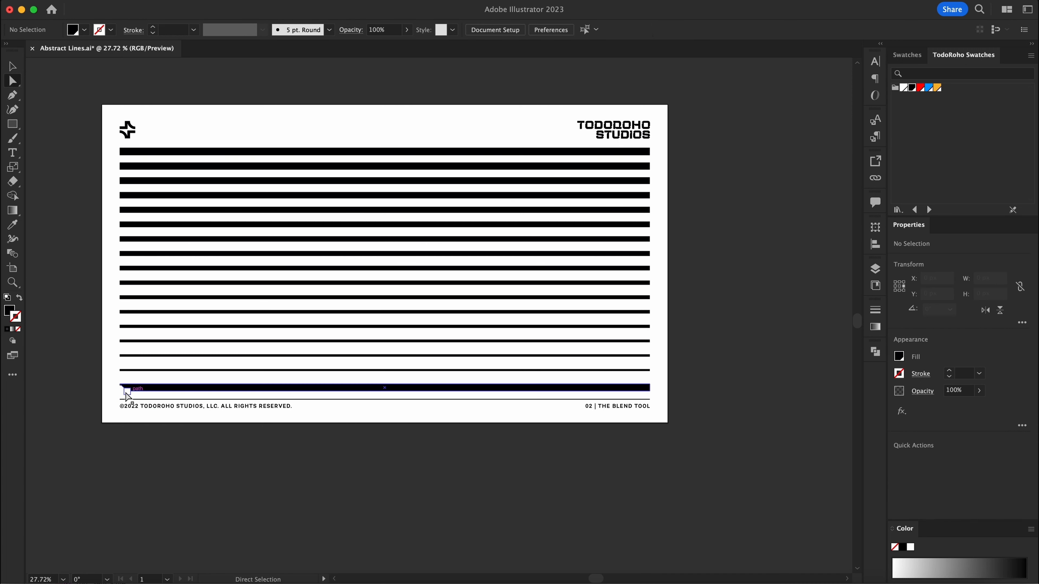
pyautogui.click(127, 391)
pyautogui.moveTo(120, 391); pyautogui.dragTo(608, 424)
pyautogui.press('v')
pyautogui.click(619, 445)
pyautogui.moveTo(584, 327); pyautogui.dragTo(615, 351)
pyautogui.moveTo(615, 351); pyautogui.dragTo(625, 364)
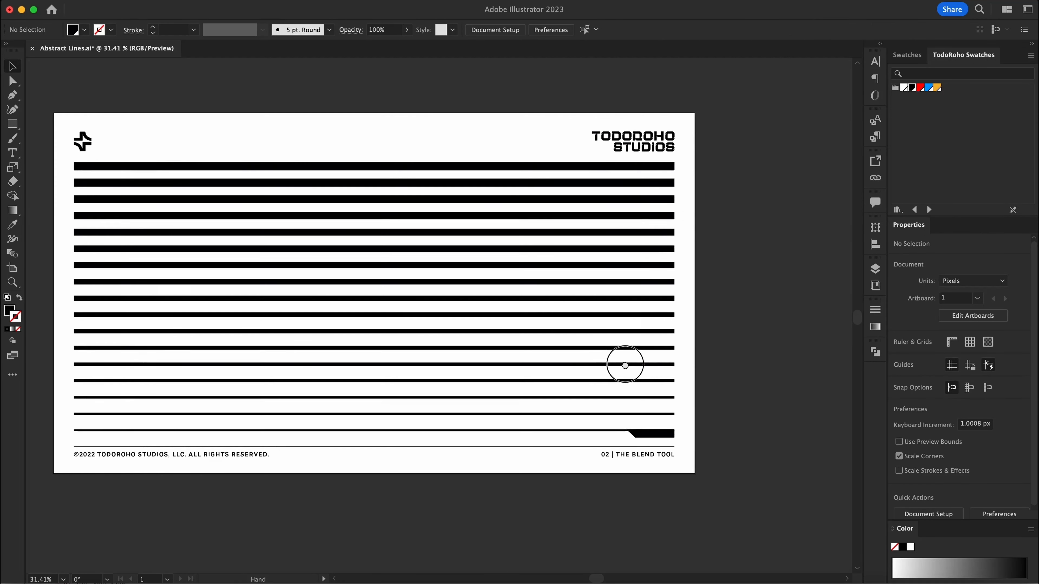
# Step: Blend the long top bar with the short lower bar using 15 specified steps, and deselect the result
pyautogui.press('w')
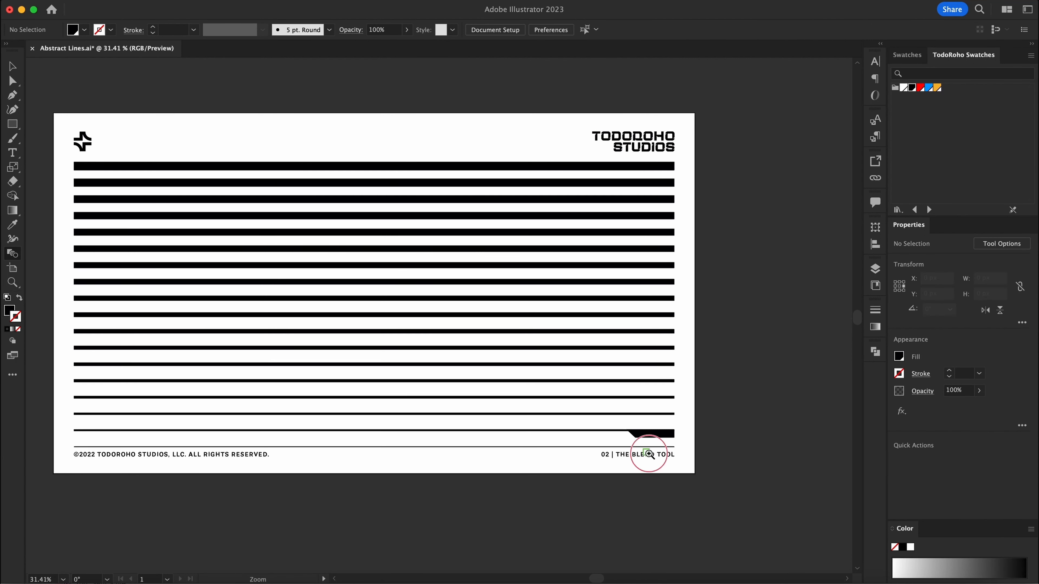
pyautogui.moveTo(646, 453); pyautogui.dragTo(788, 392)
pyautogui.click(729, 392)
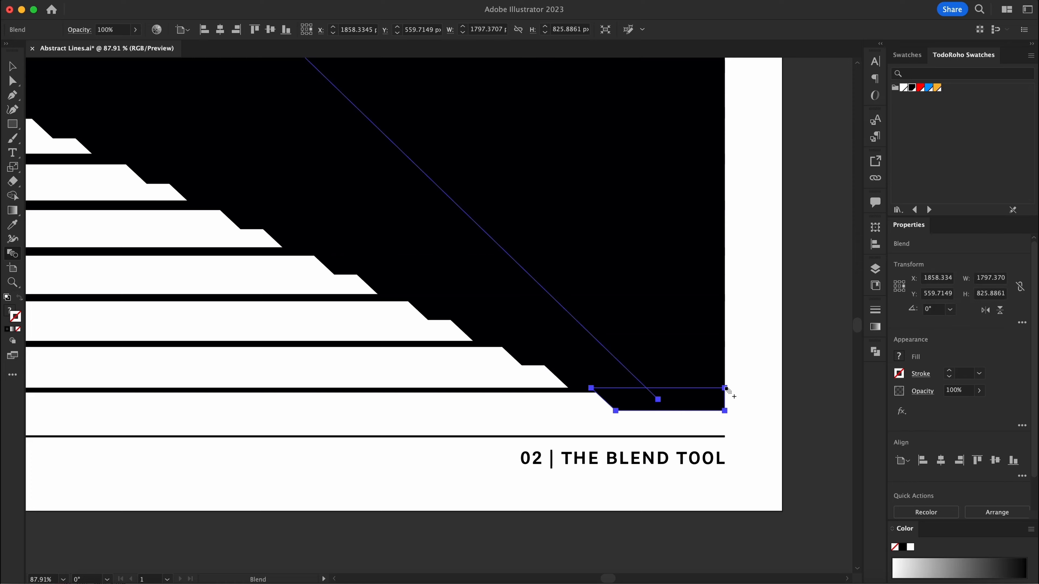
pyautogui.scroll(-5, 598, 348)
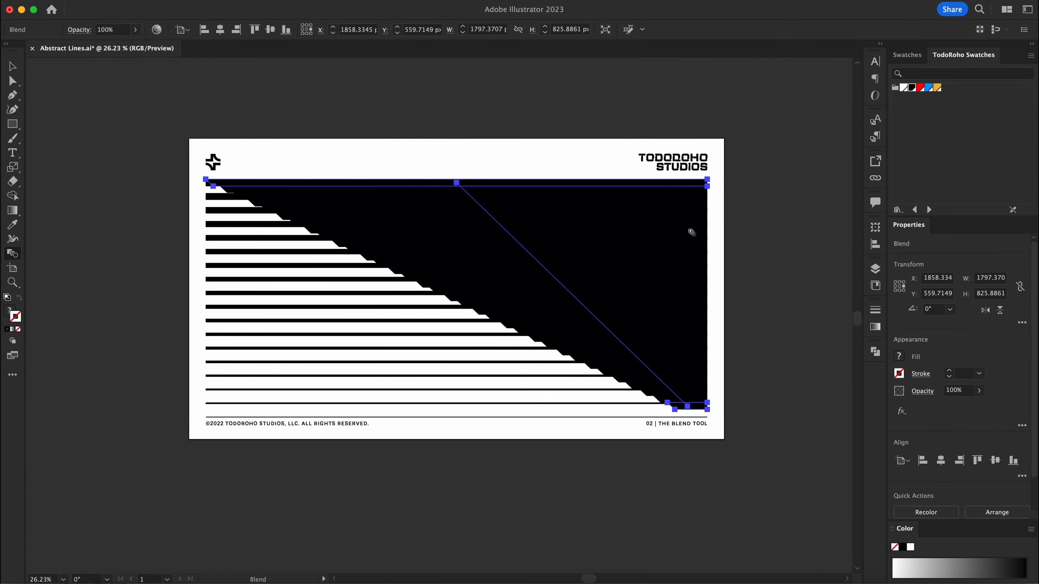
pyautogui.press('Return')
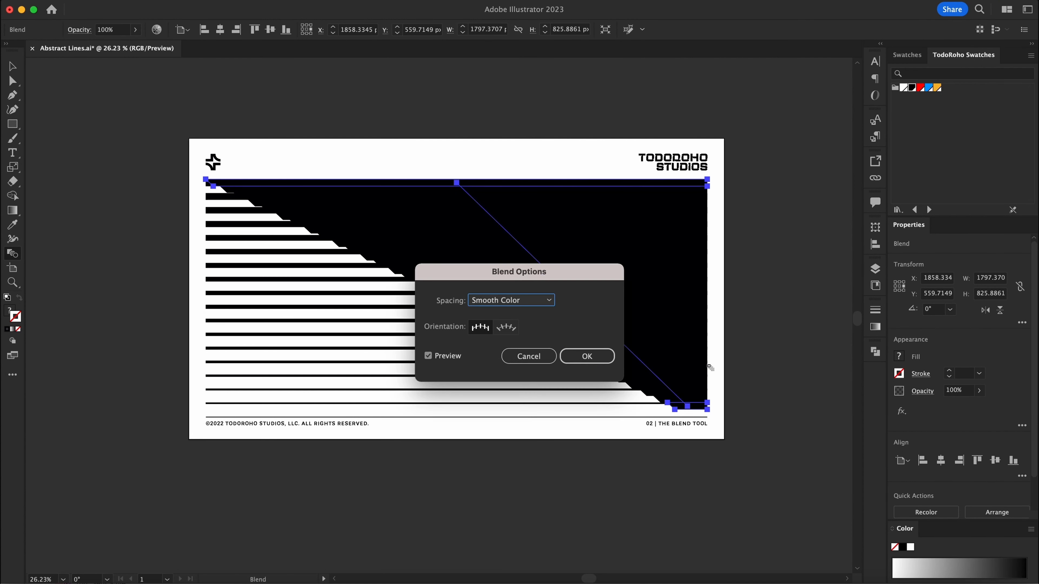
pyautogui.click(518, 311)
pyautogui.click(516, 326)
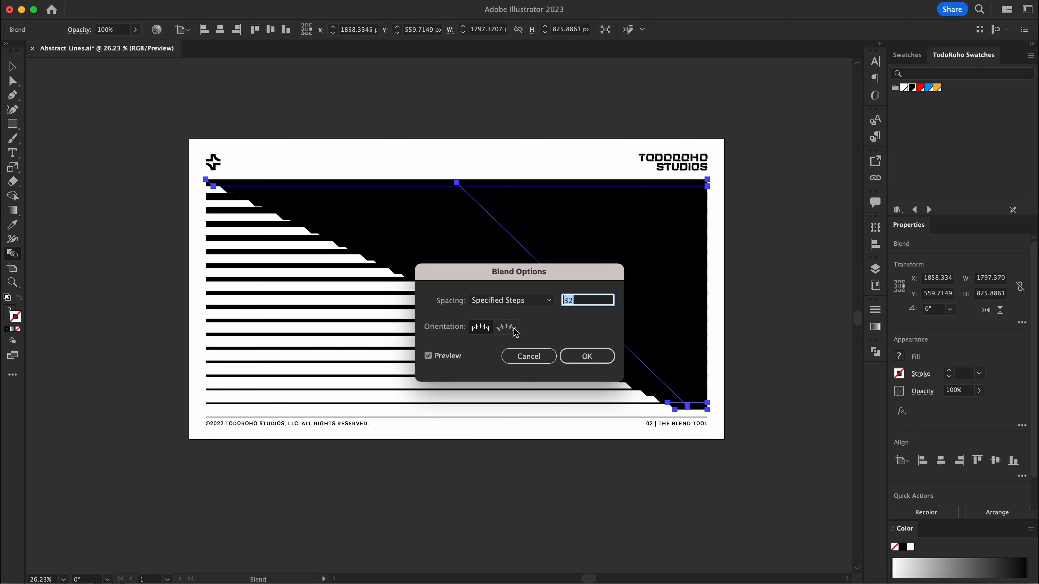
pyautogui.write('15')
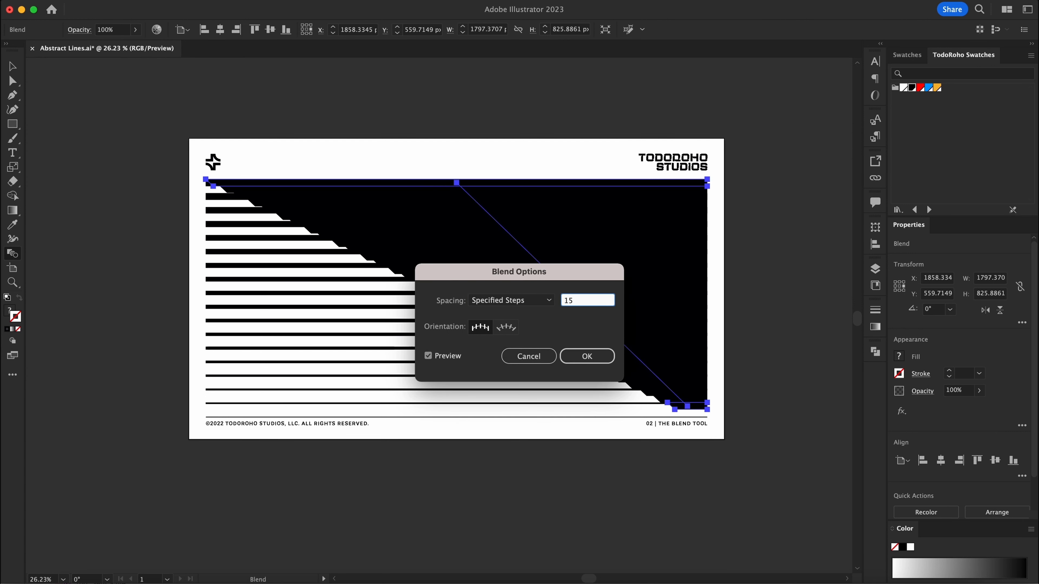
pyautogui.press('Return')
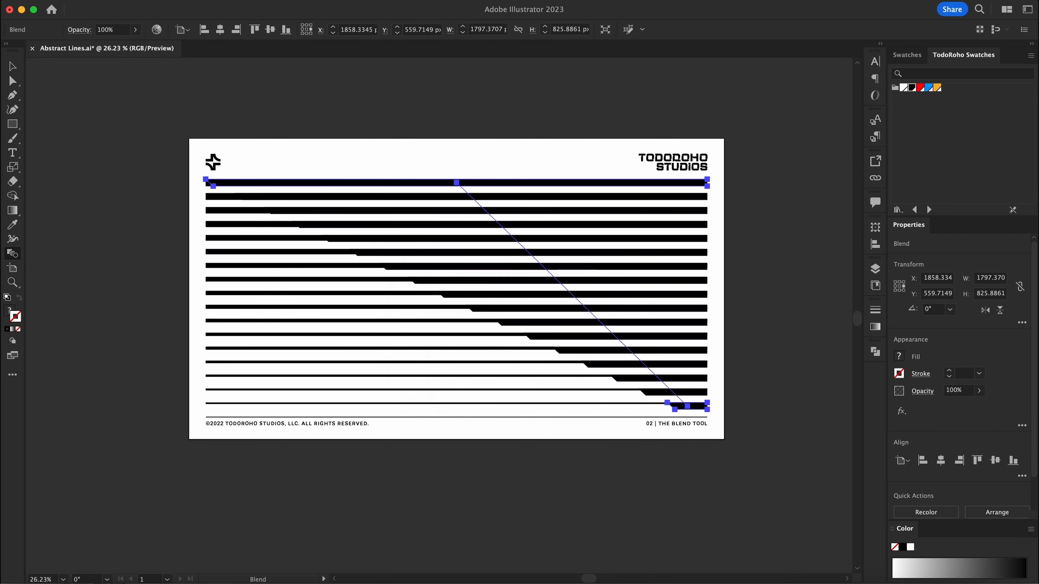
pyautogui.press('v')
pyautogui.click(717, 305)
# Step: Select both the line blend and the slanted bar blend, set their specified steps to 20, and deselect them
pyautogui.moveTo(716, 305); pyautogui.dragTo(735, 312)
pyautogui.moveTo(735, 312); pyautogui.dragTo(678, 325)
pyautogui.moveTo(679, 325); pyautogui.dragTo(680, 355)
pyautogui.moveTo(568, 397); pyautogui.dragTo(602, 389)
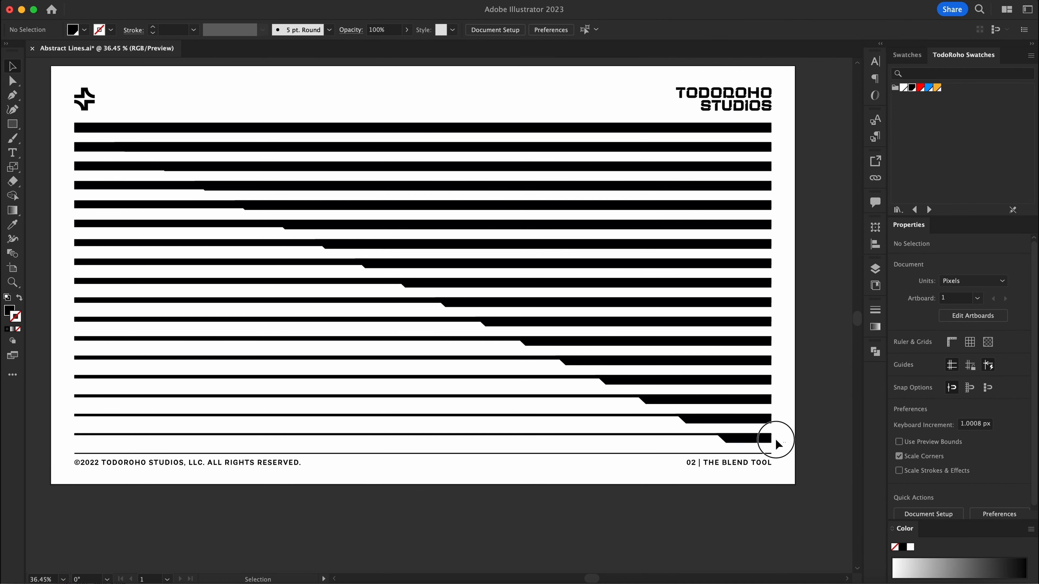
pyautogui.click(768, 442)
pyautogui.press('w')
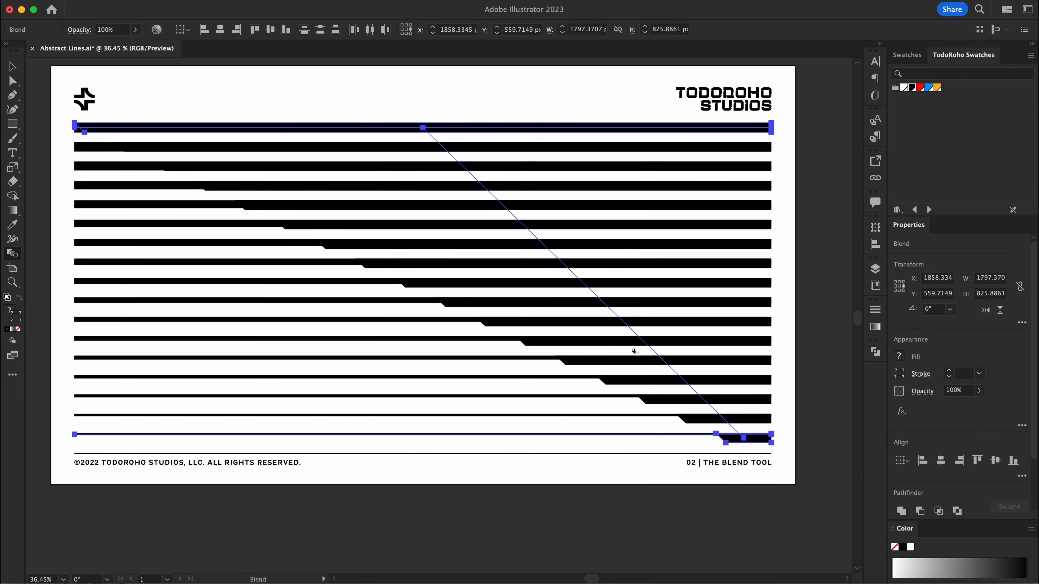
pyautogui.press('Return')
pyautogui.moveTo(587, 302); pyautogui.dragTo(551, 300)
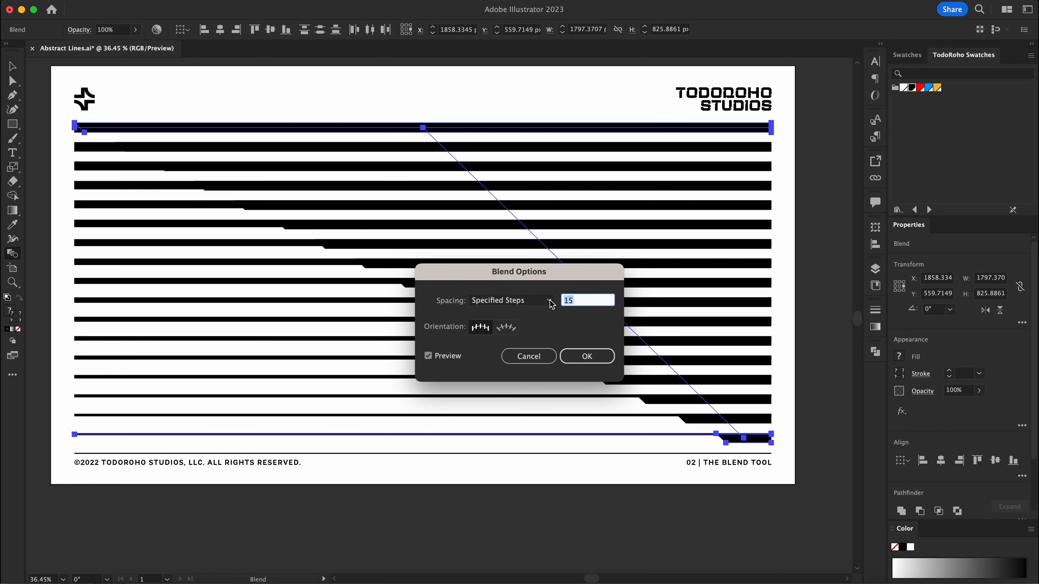
pyautogui.write('0')
pyautogui.press('Return')
pyautogui.press('v')
pyautogui.click(782, 407)
pyautogui.moveTo(777, 405); pyautogui.dragTo(635, 365)
pyautogui.moveTo(667, 364); pyautogui.dragTo(724, 371)
pyautogui.moveTo(724, 372); pyautogui.dragTo(723, 359)
pyautogui.scroll(2, 723, 359)
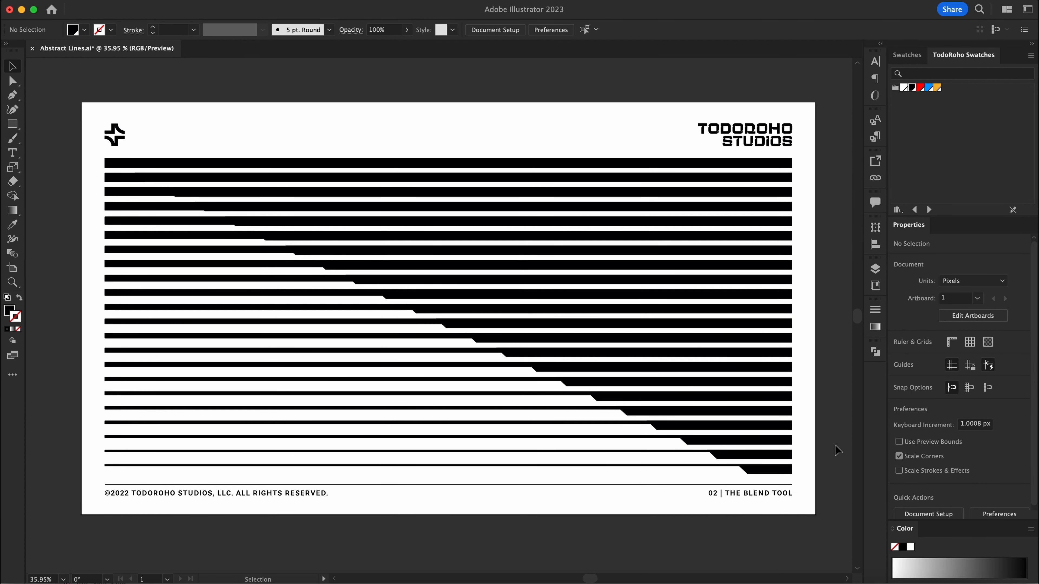